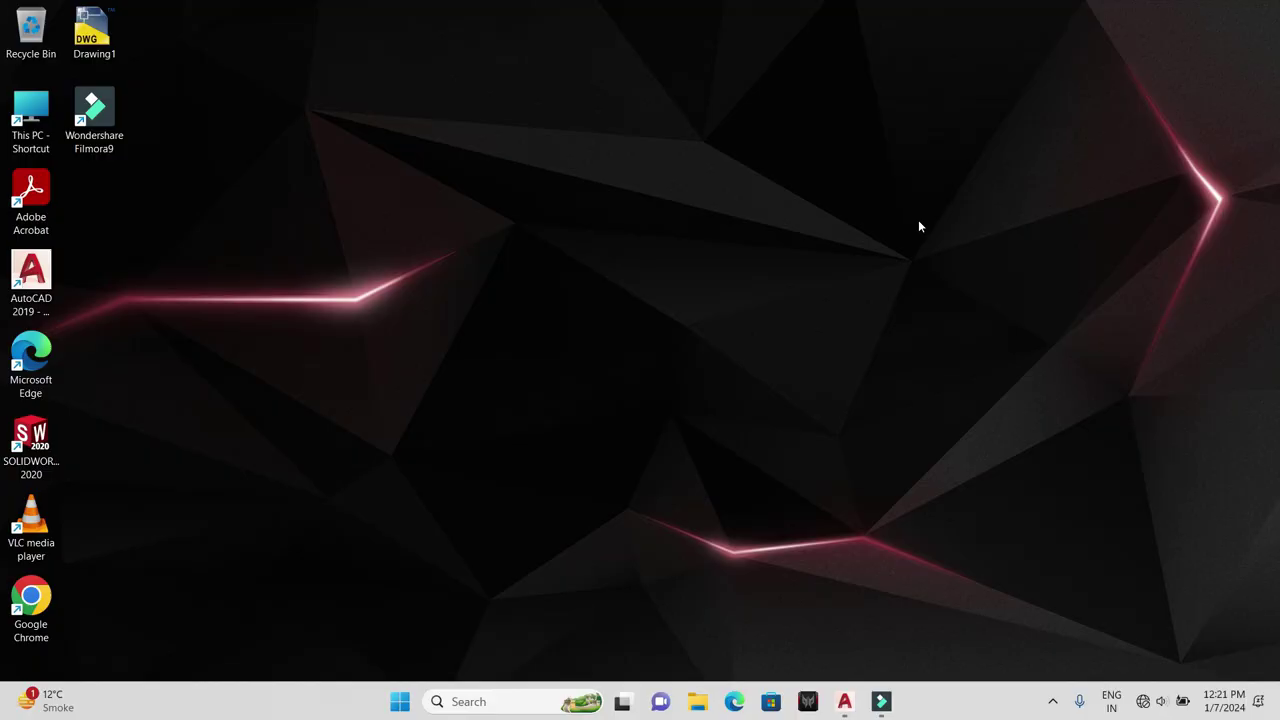
# Step: Switch to AutoCAD and extrude the rectangle nearest the origin to a height of 10 units
pyautogui.click(844, 701)
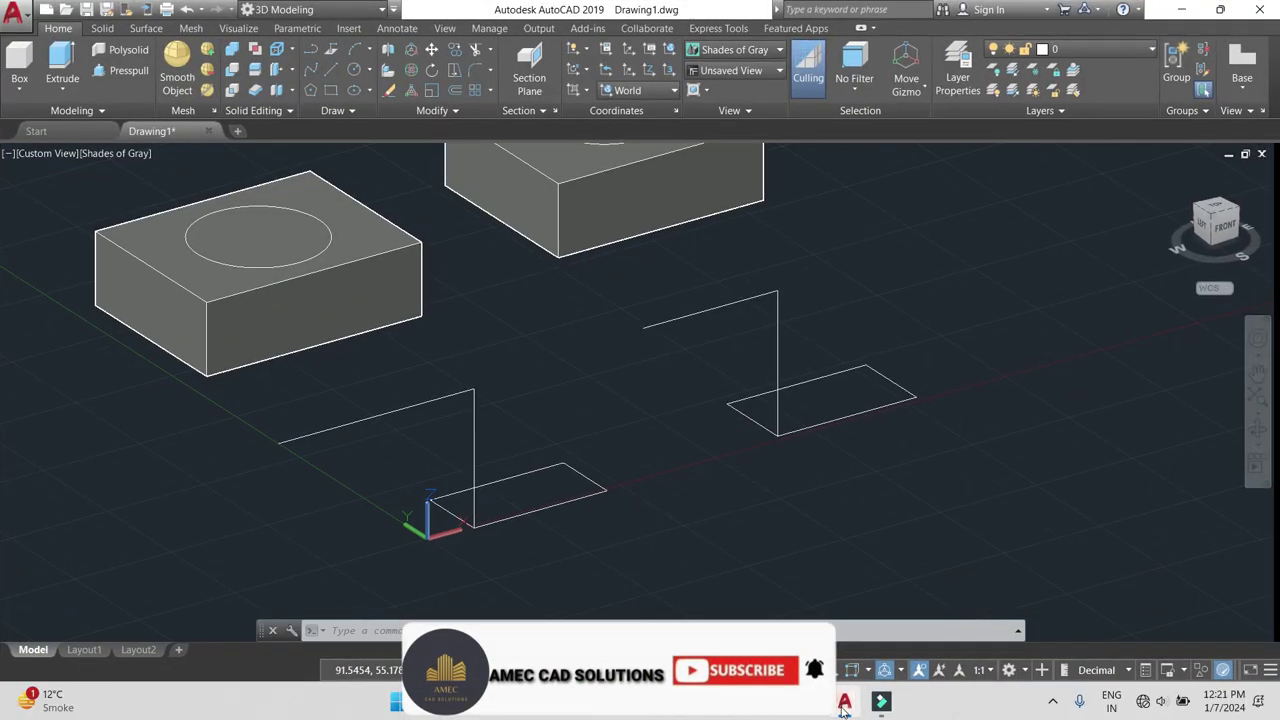
pyautogui.scroll(-2, 531, 423)
pyautogui.scroll(4, 474, 400)
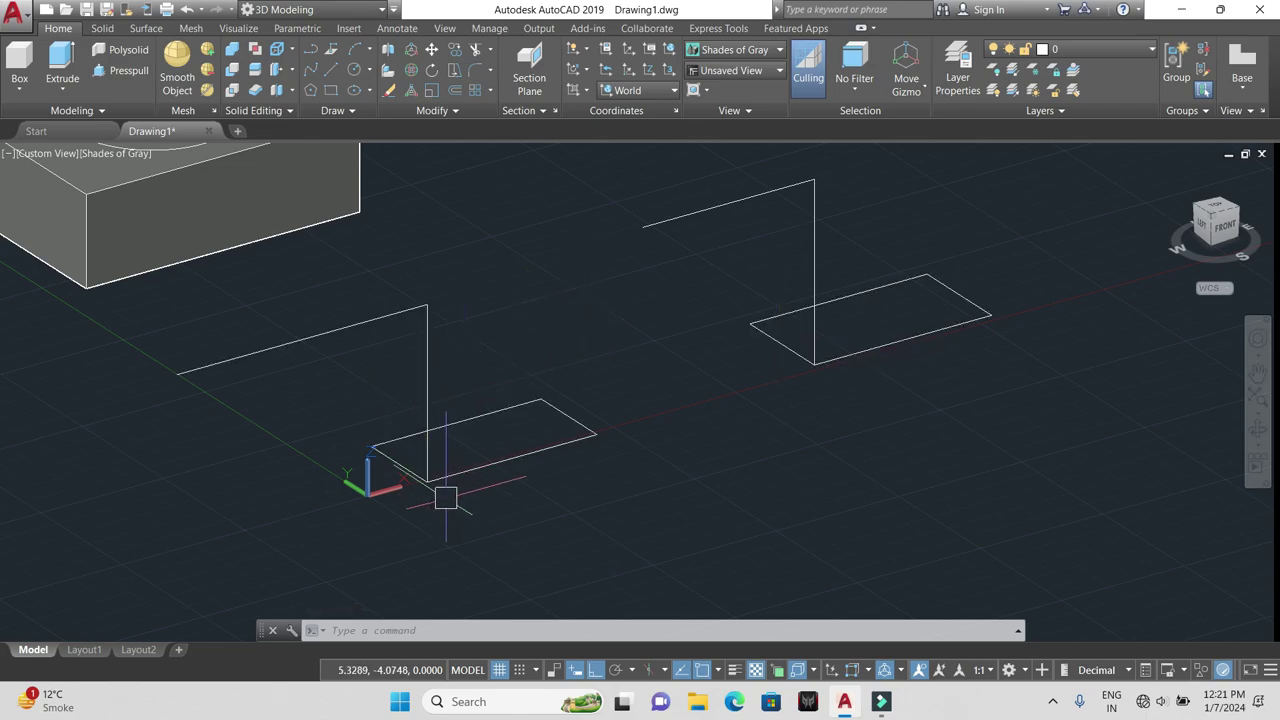
pyautogui.keyDown('shift'); pyautogui.moveTo(443, 500); pyautogui.dragTo(428, 528, button='middle'); pyautogui.keyUp('shift')
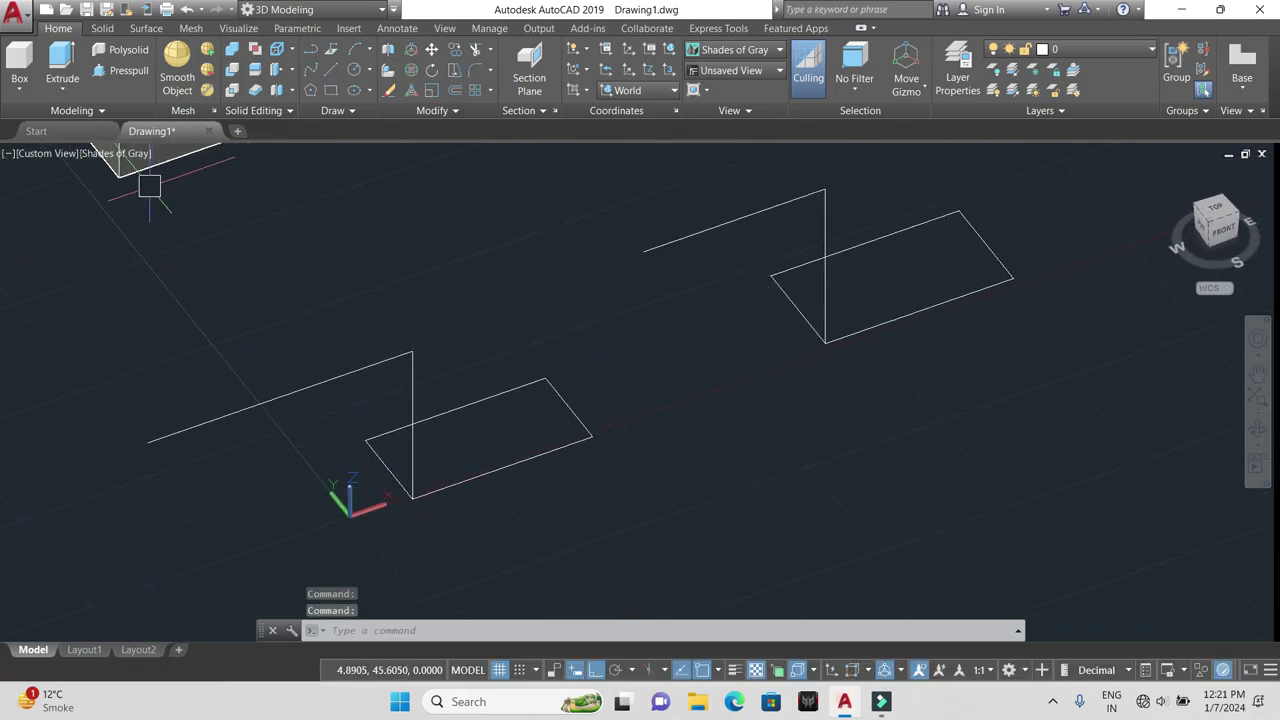
pyautogui.click(66, 90)
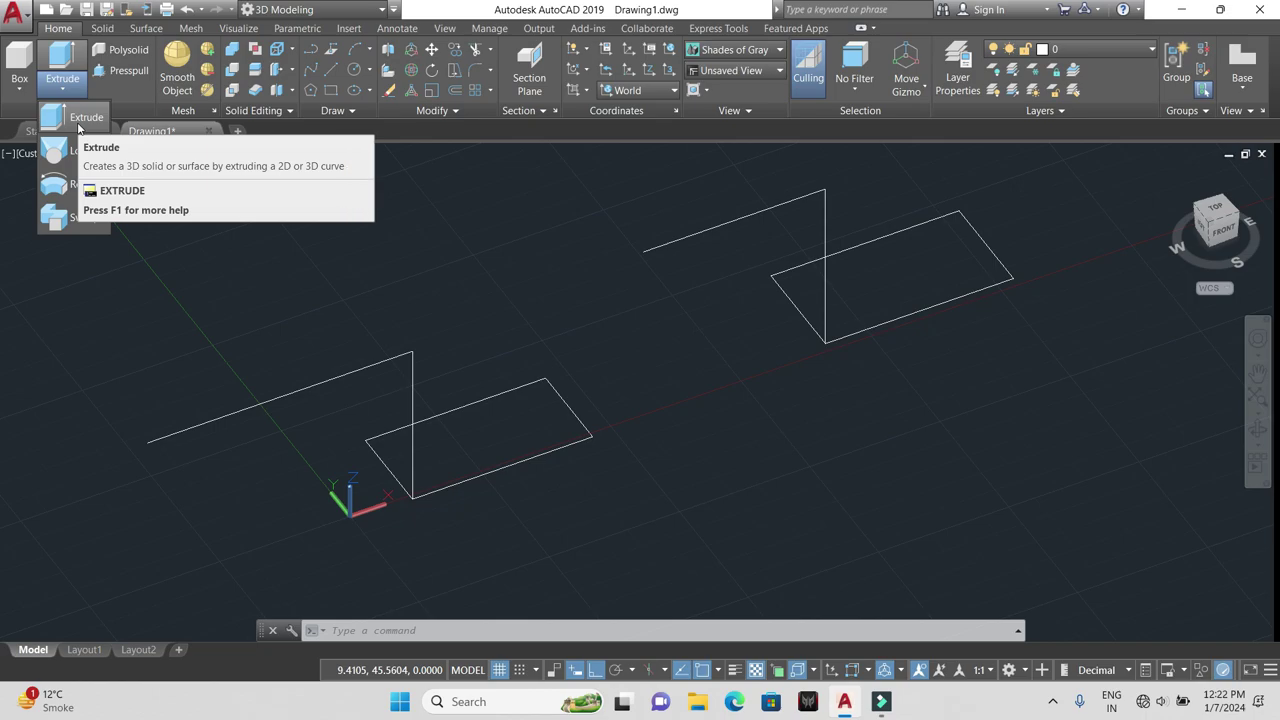
pyautogui.click(79, 124)
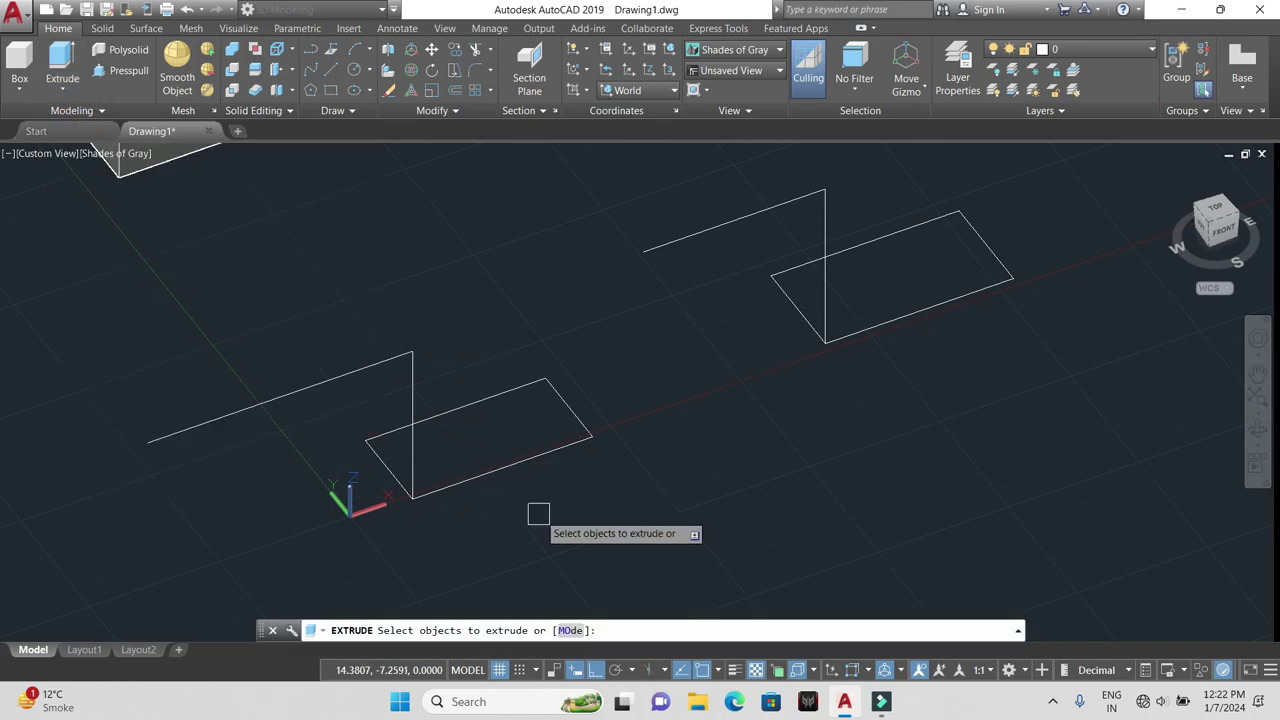
pyautogui.moveTo(538, 513); pyautogui.dragTo(517, 428, button='middle')
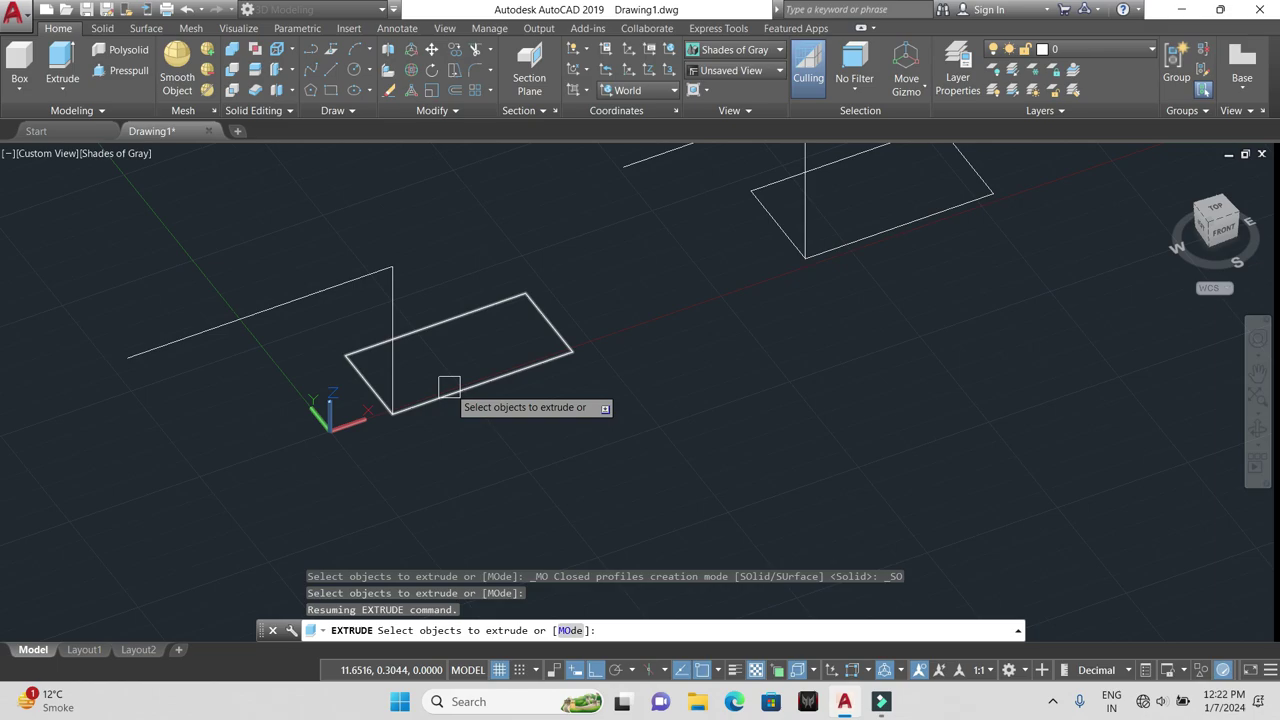
pyautogui.click(449, 386)
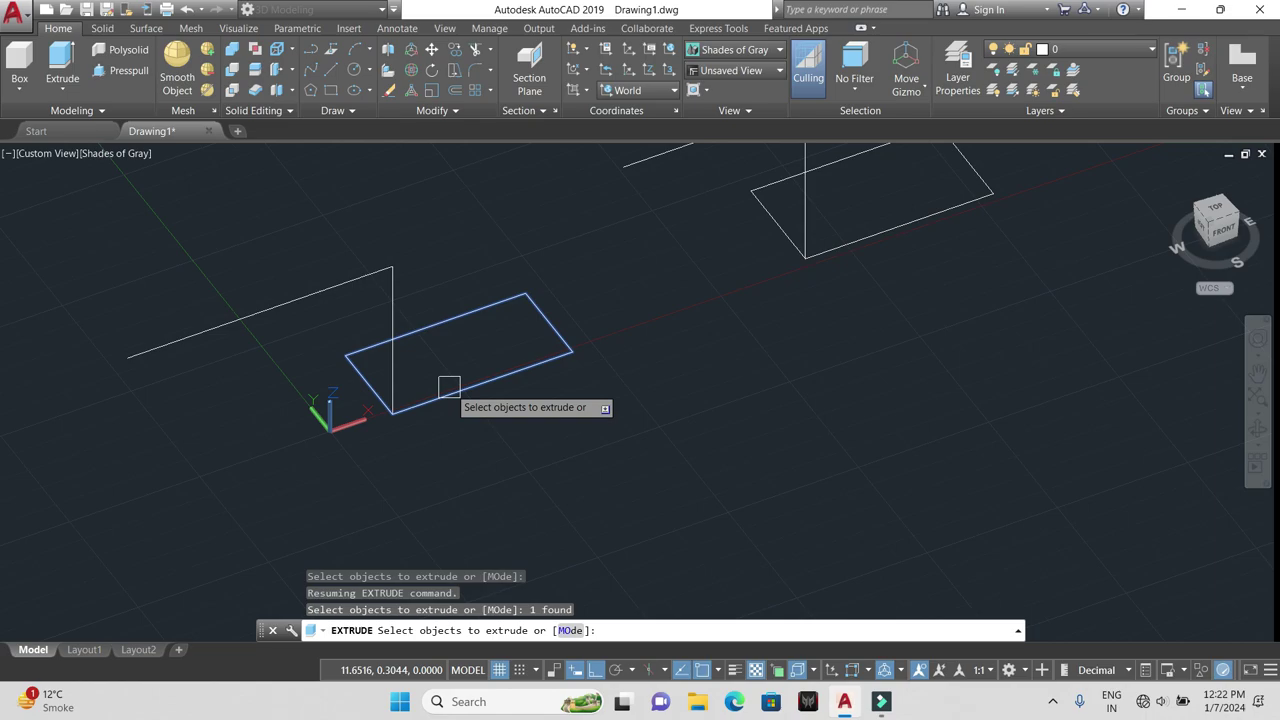
pyautogui.press('Return')
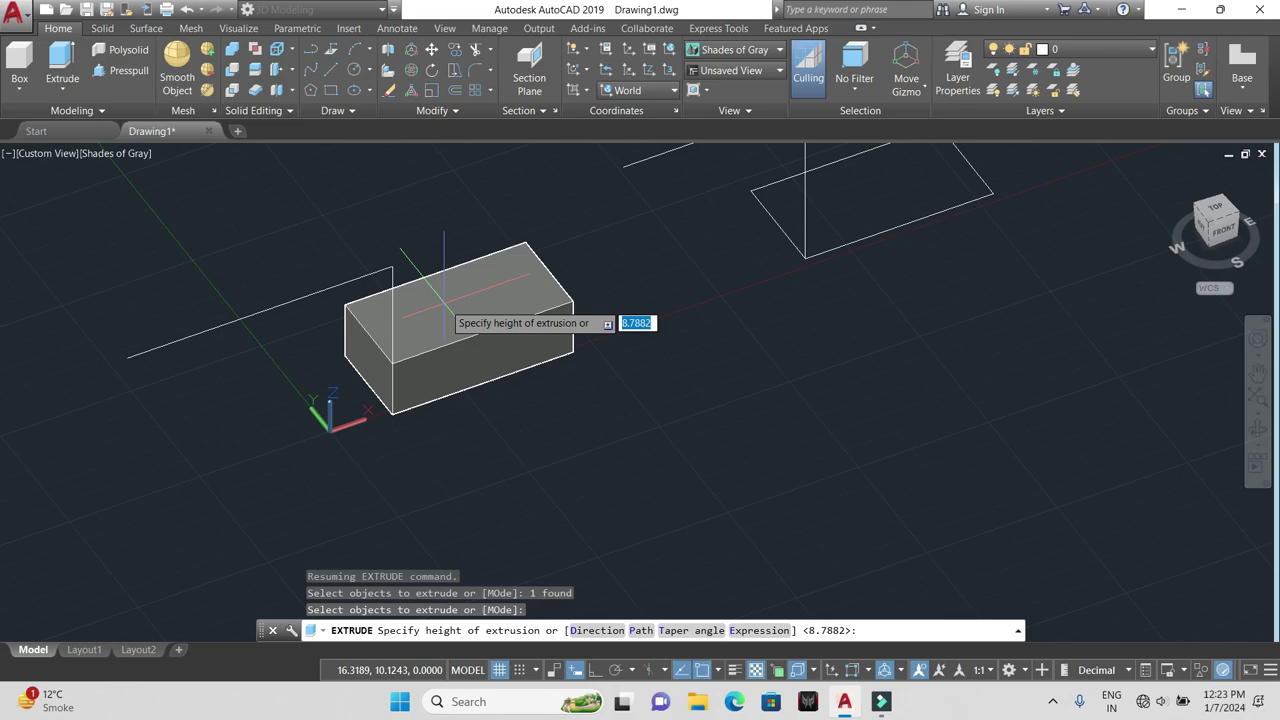
pyautogui.write('10')
pyautogui.press('Return')
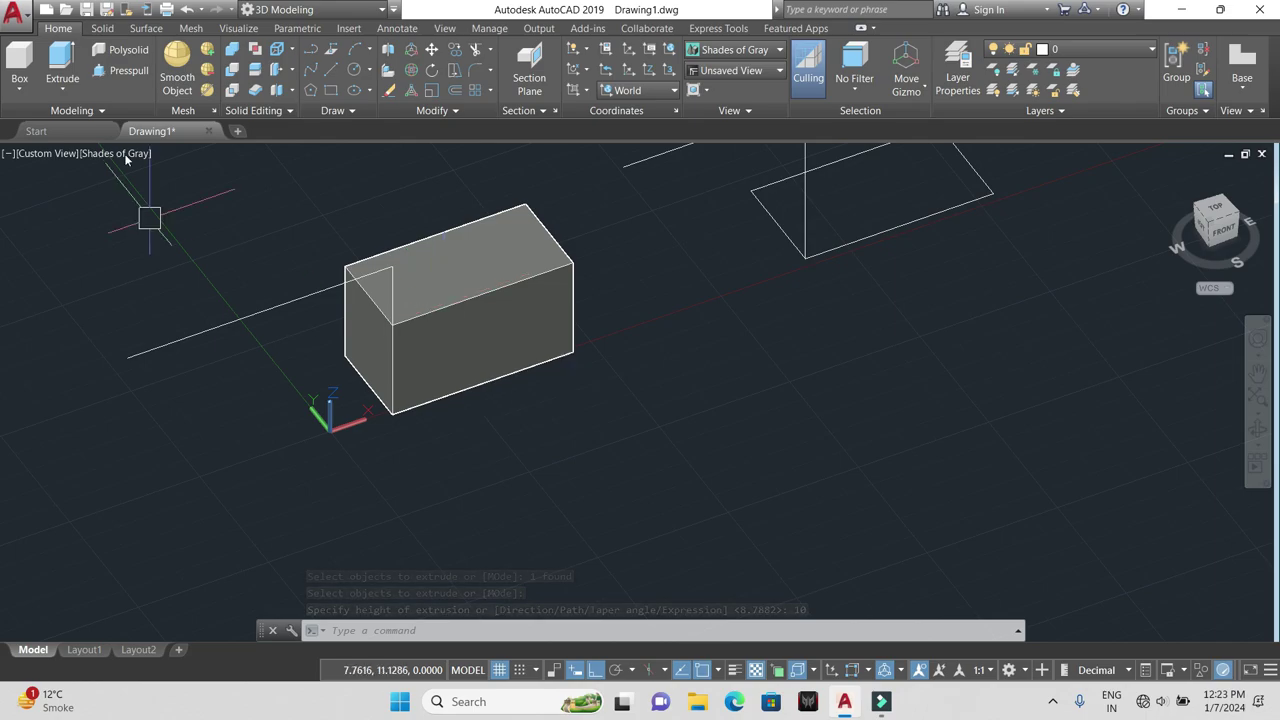
# Step: Draw a 20 by 10 unit rectangle from four separate lines in the empty area beside the extruded box
pyautogui.click(334, 68)
pyautogui.click(653, 427)
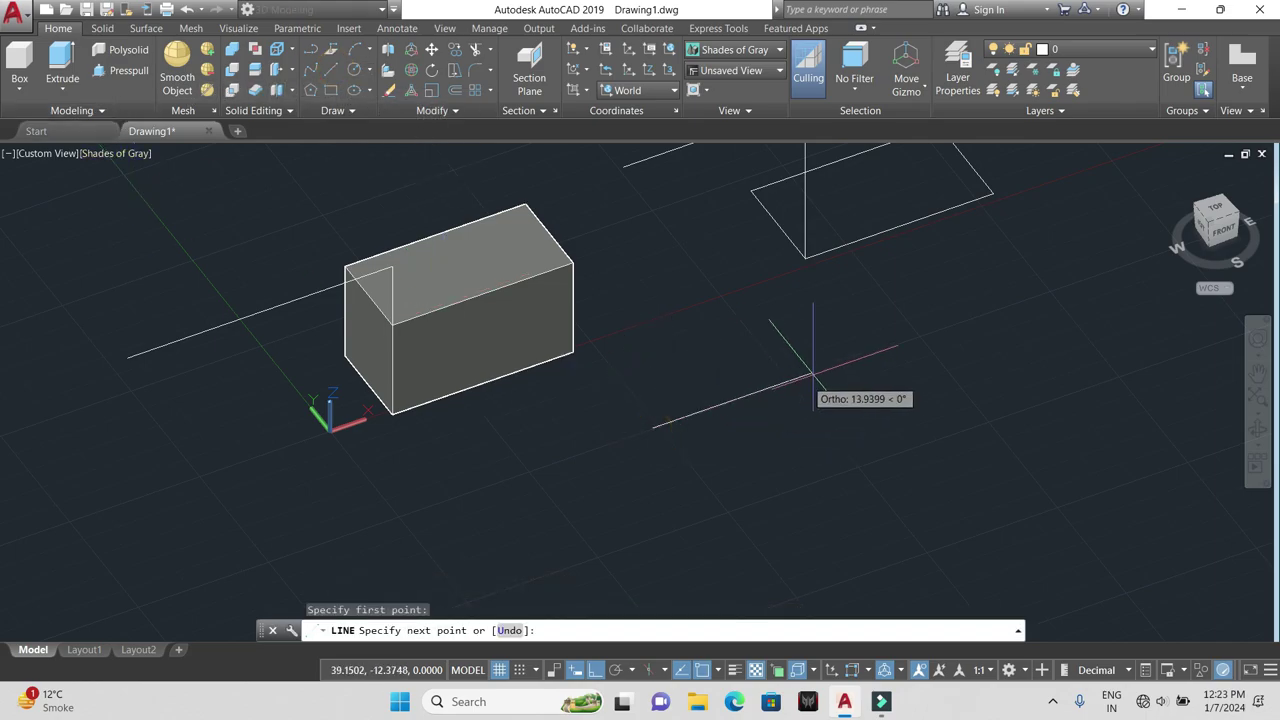
pyautogui.write('20')
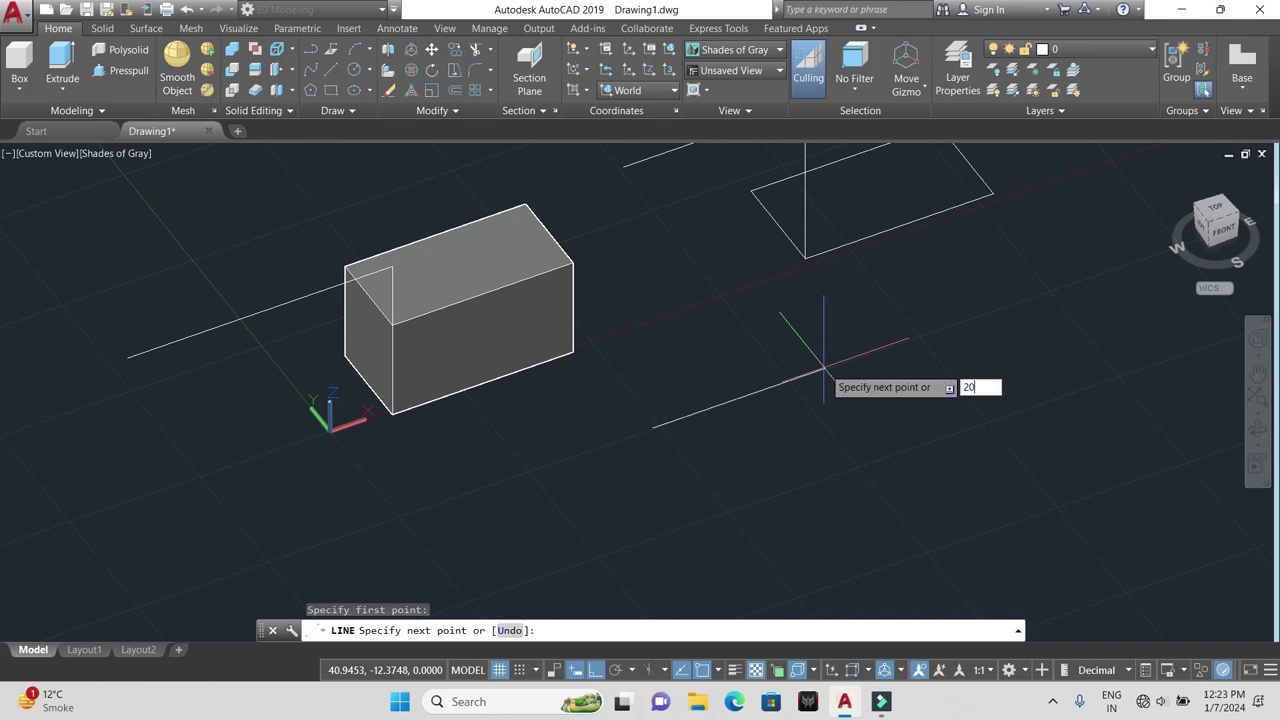
pyautogui.press('Return')
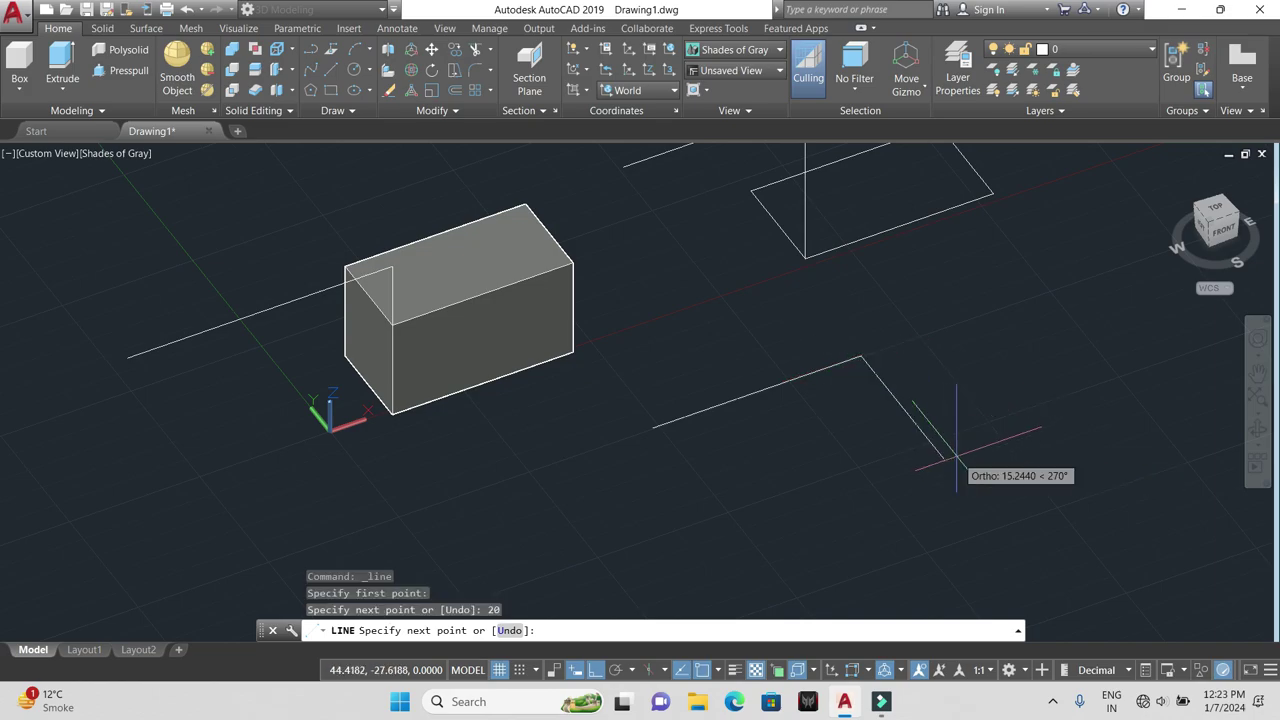
pyautogui.write('10')
pyautogui.press('Return')
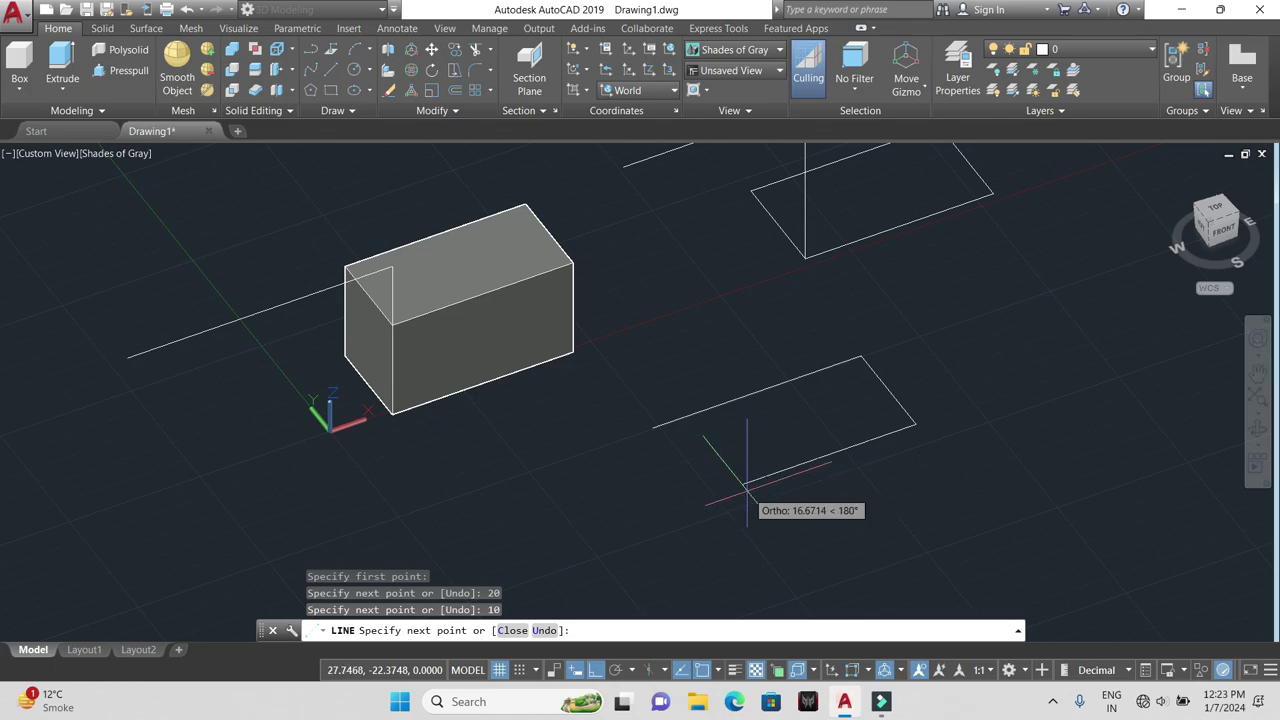
pyautogui.write('20')
pyautogui.press('Return')
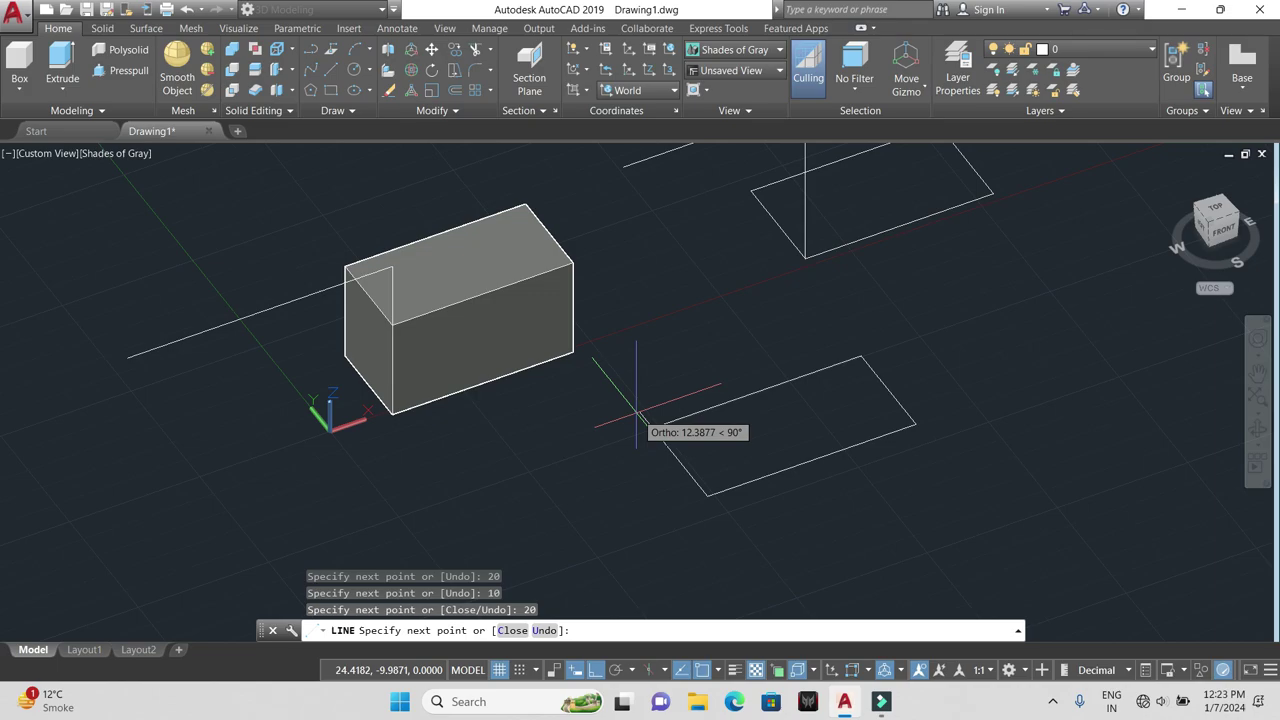
pyautogui.write('10')
pyautogui.press('Return')
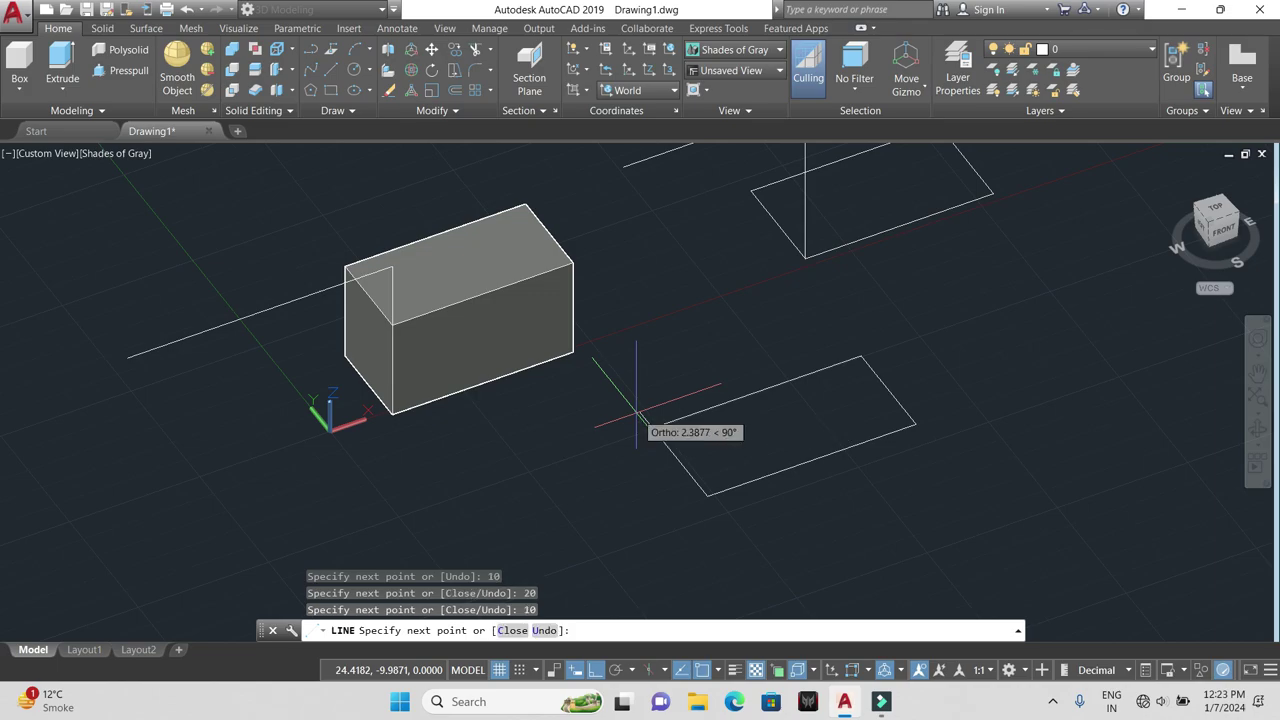
pyautogui.press('Escape')
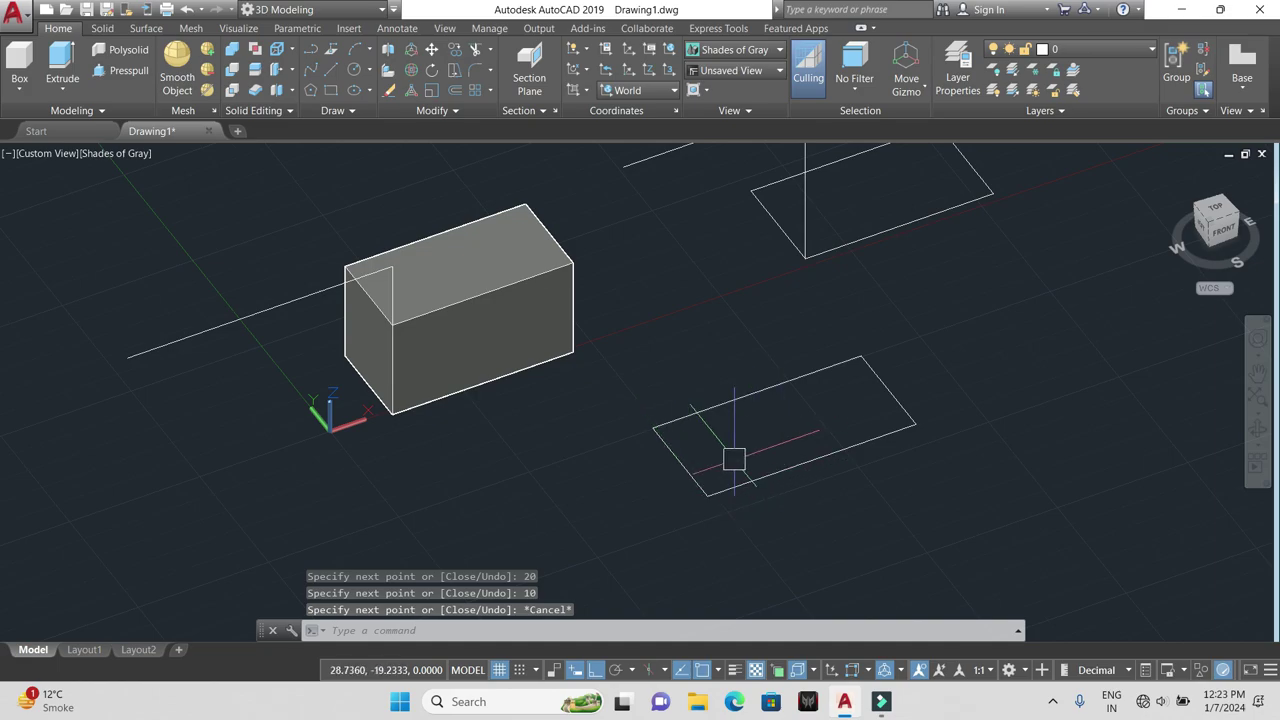
# Step: Try to extrude the new rectangle by selecting its four separate lines
pyautogui.click(62, 90)
pyautogui.click(66, 114)
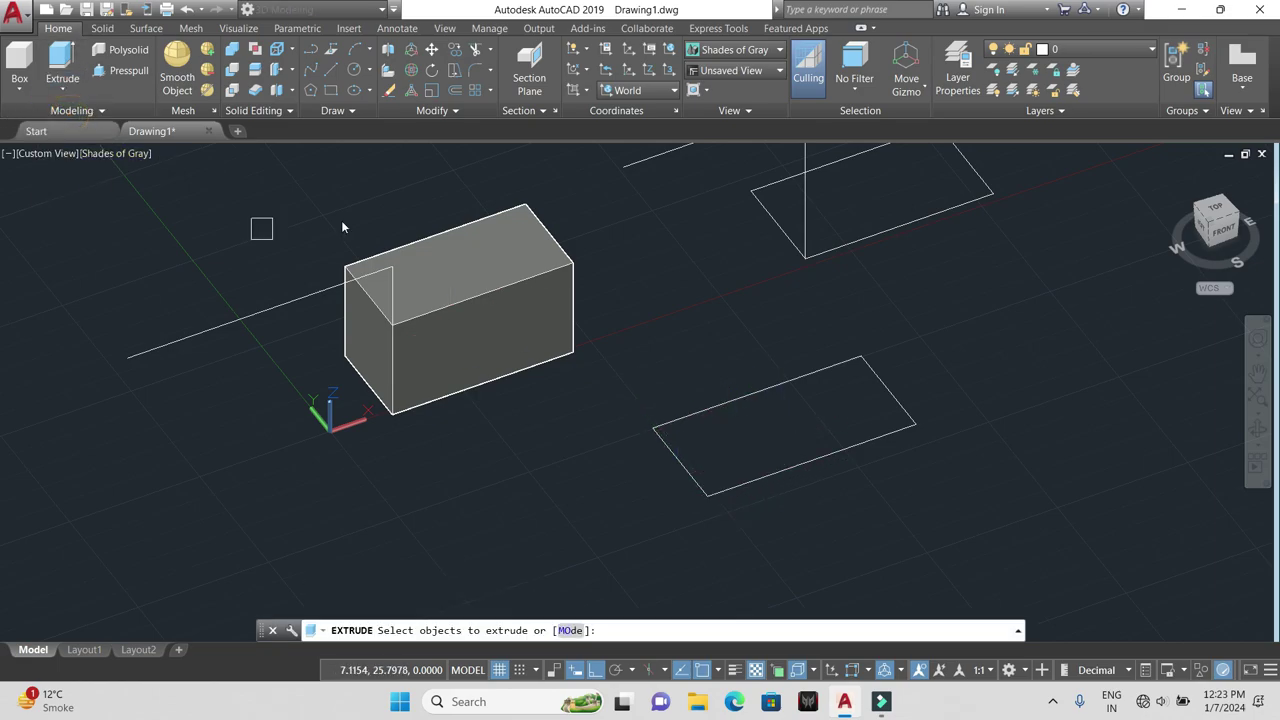
pyautogui.click(757, 472)
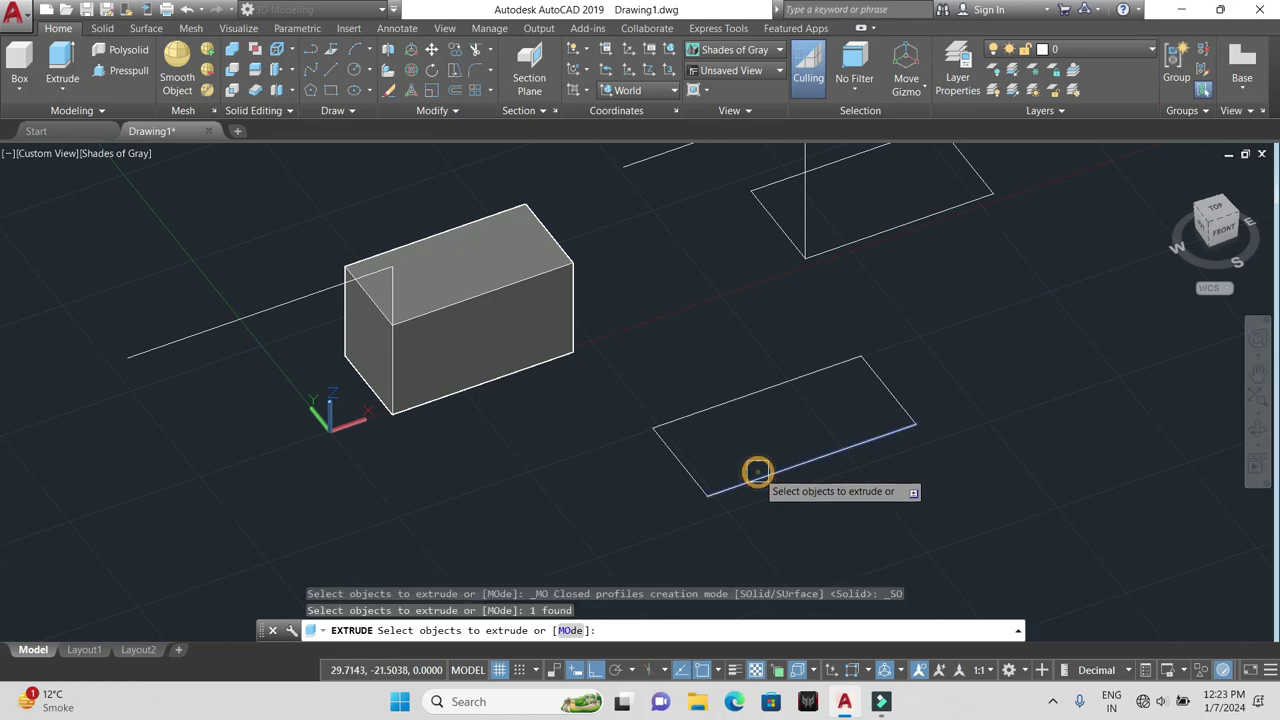
pyautogui.click(674, 445)
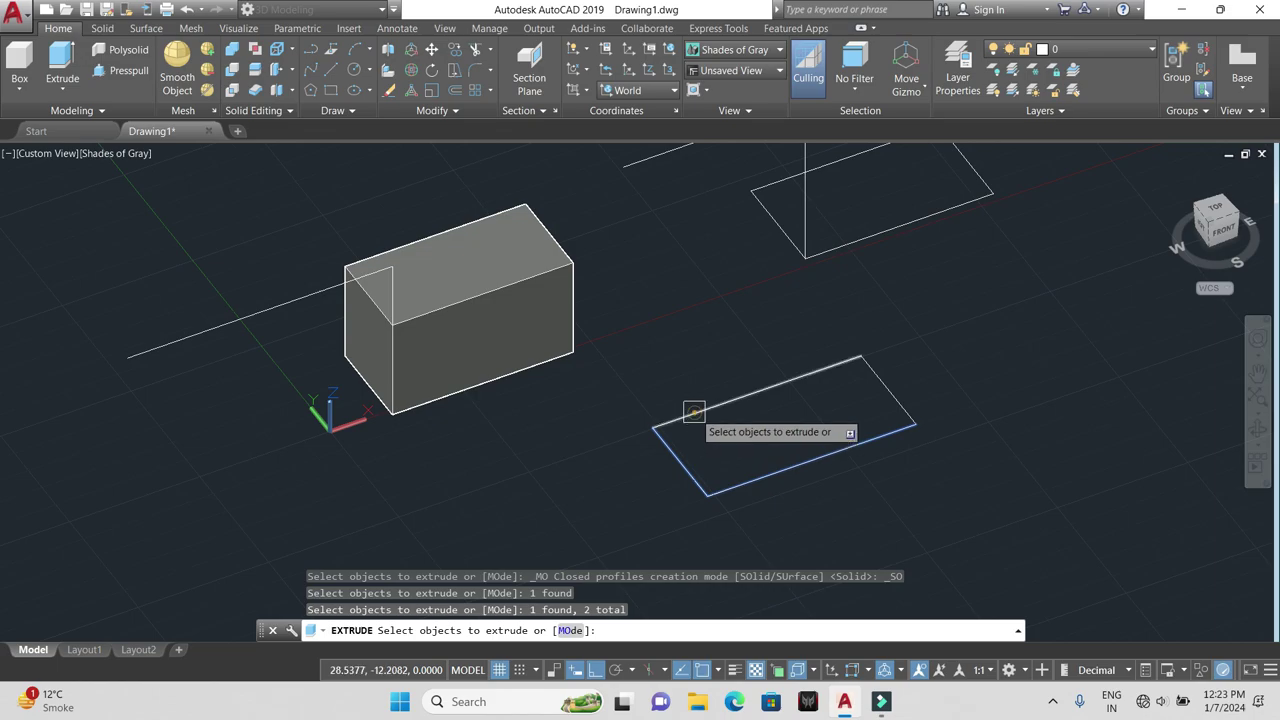
pyautogui.click(694, 411)
pyautogui.click(876, 384)
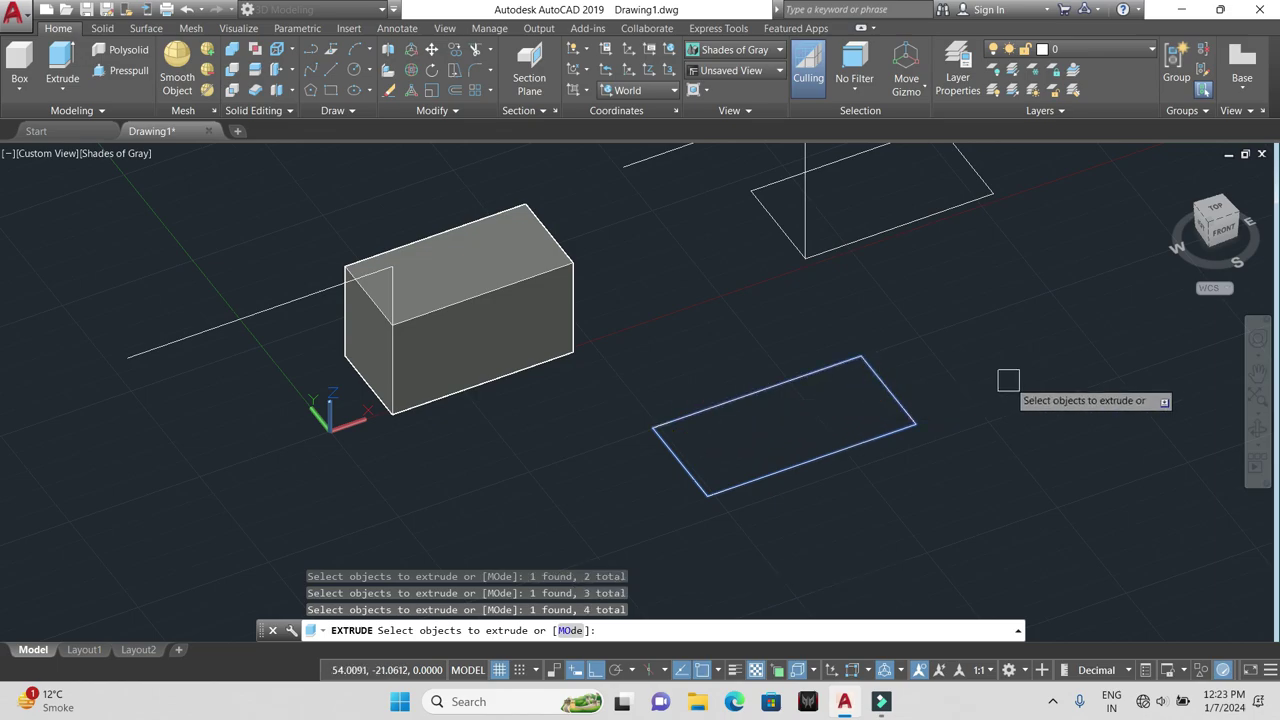
pyautogui.press('Return')
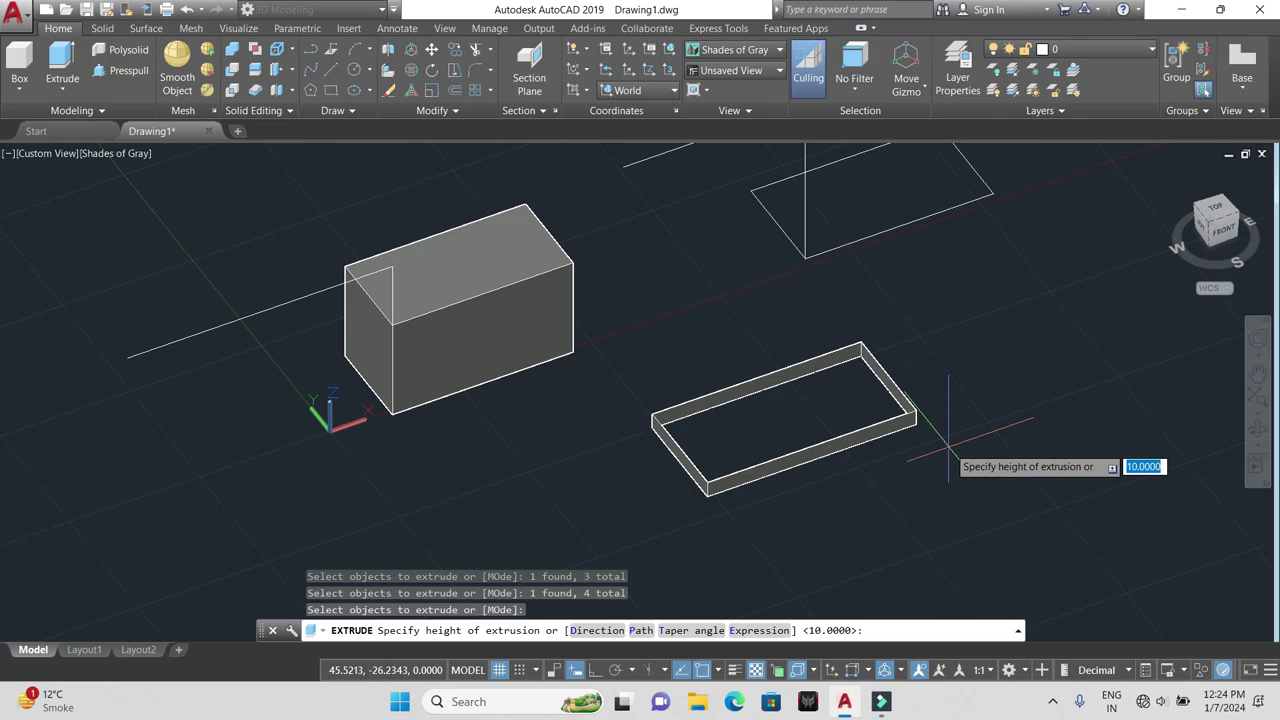
pyautogui.press('Escape')
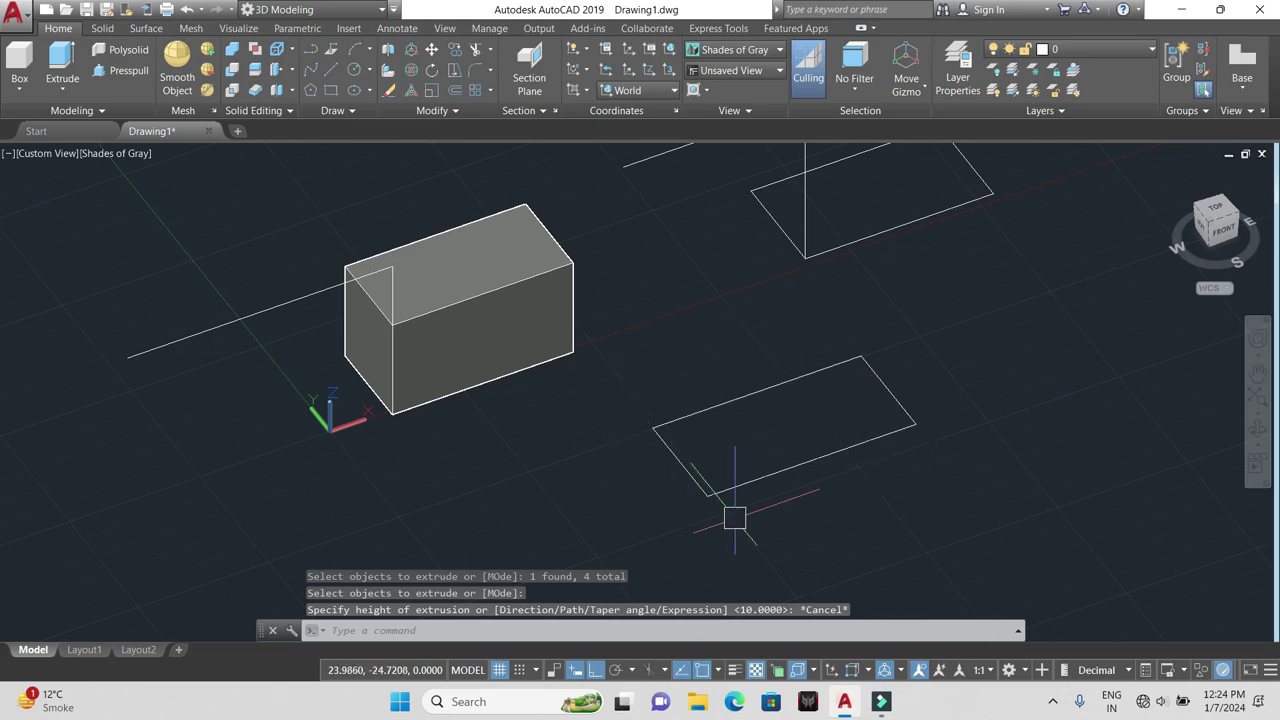
# Step: Join the four lines of the new rectangle into a single polyline
pyautogui.click(978, 500)
pyautogui.click(618, 350)
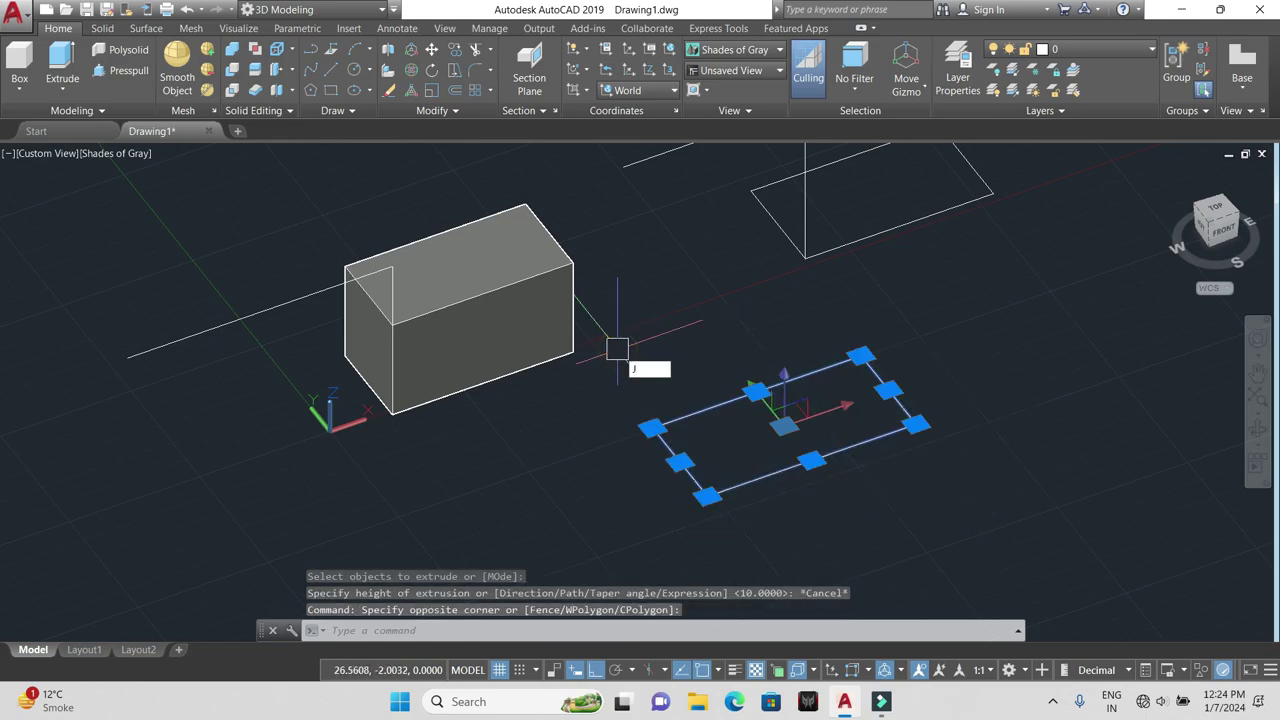
pyautogui.press('Return')
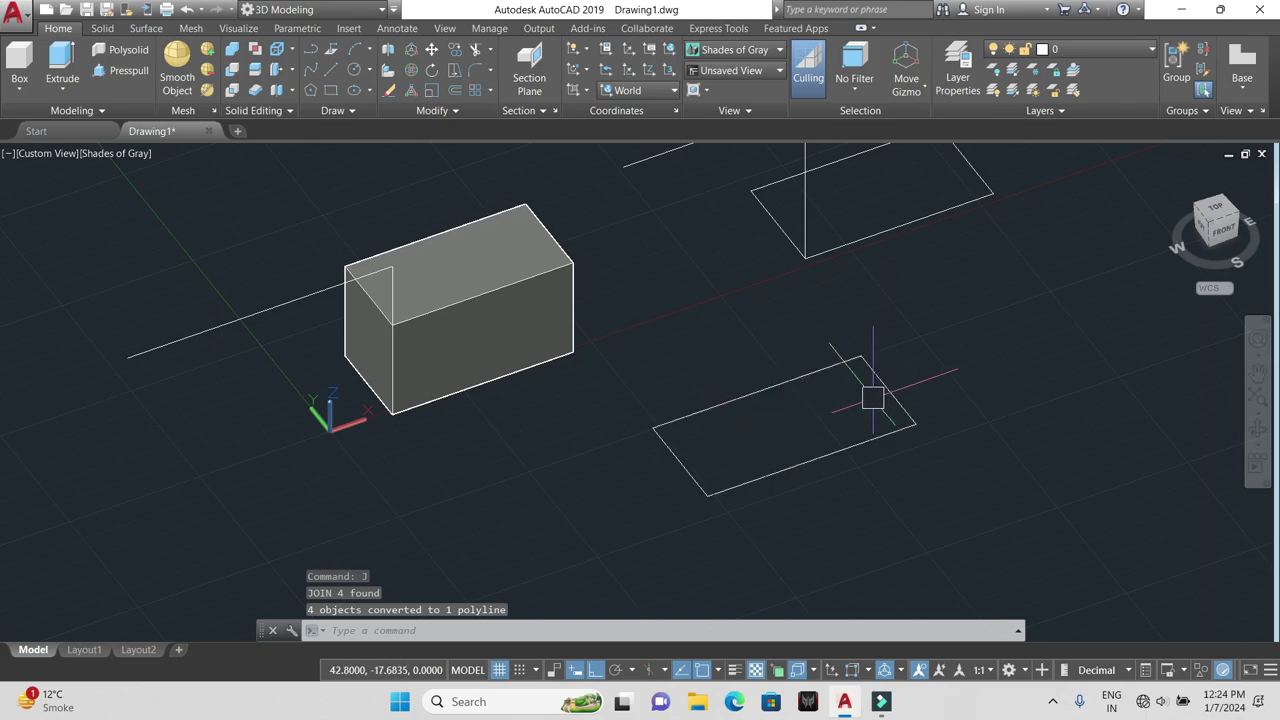
# Step: Try to extrude the joined rectangle with the closed profiles creation mode set to Surface
pyautogui.write('EX')
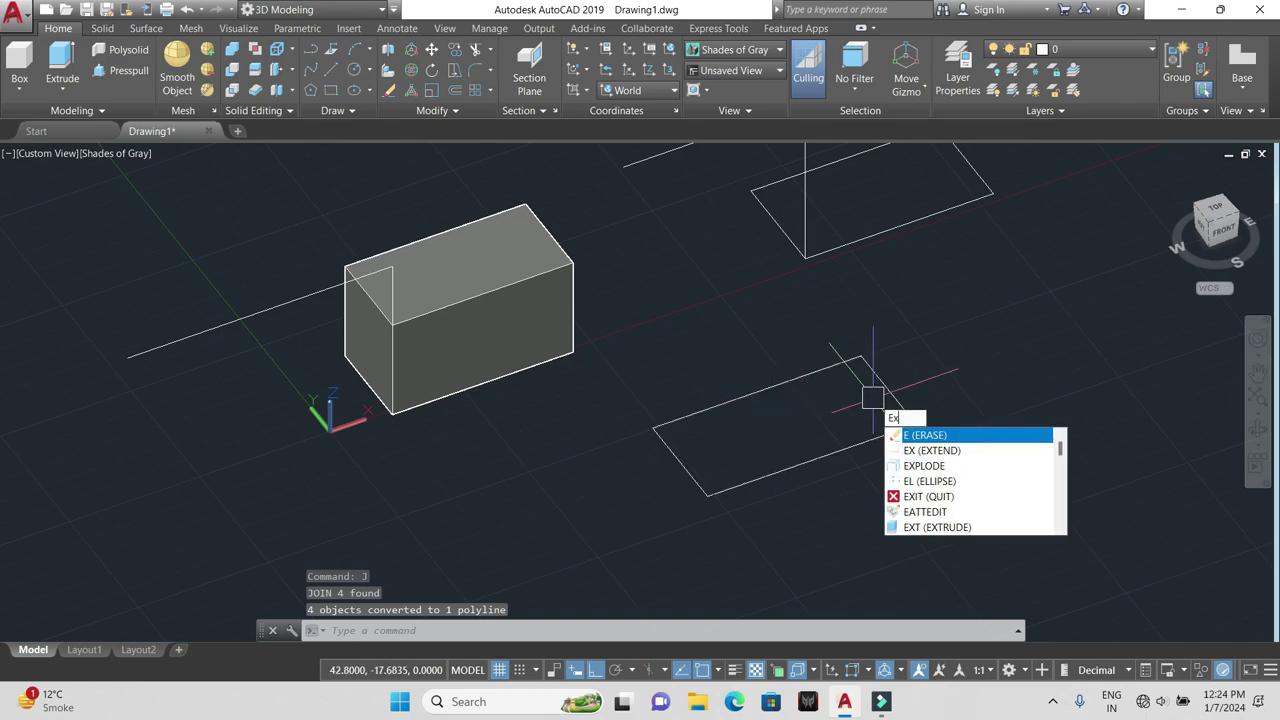
pyautogui.write('T')
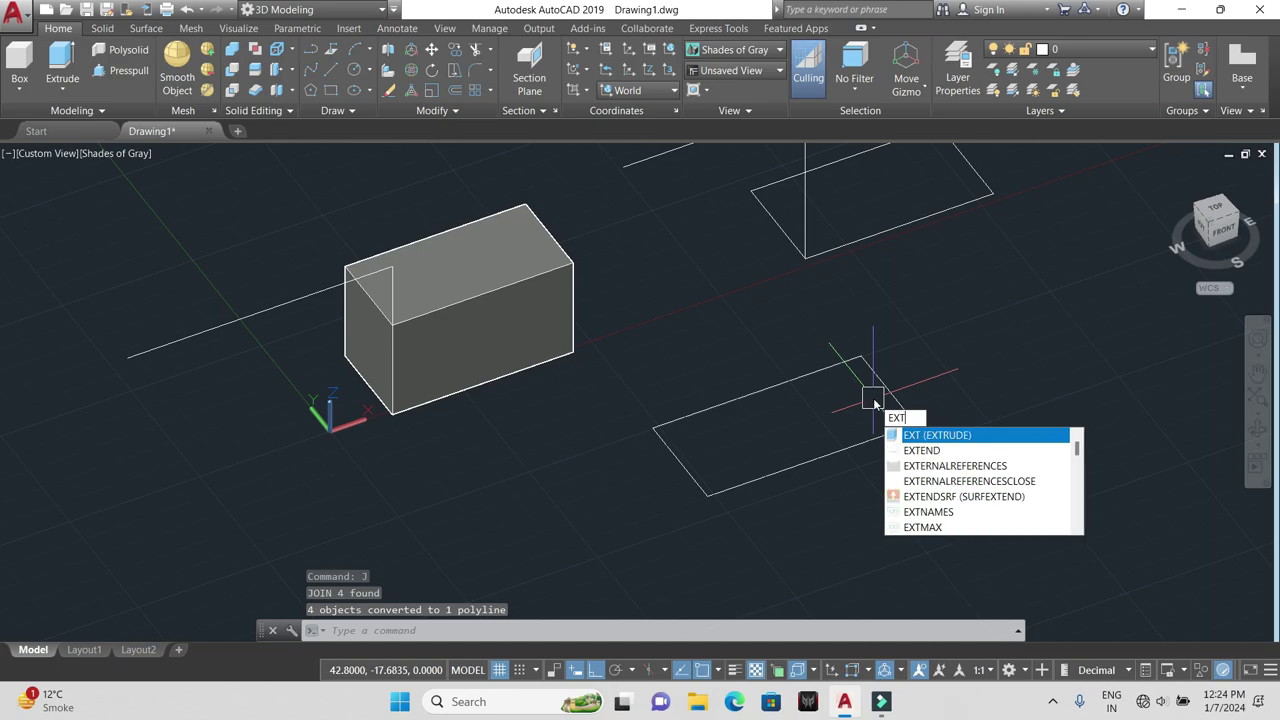
pyautogui.click(940, 436)
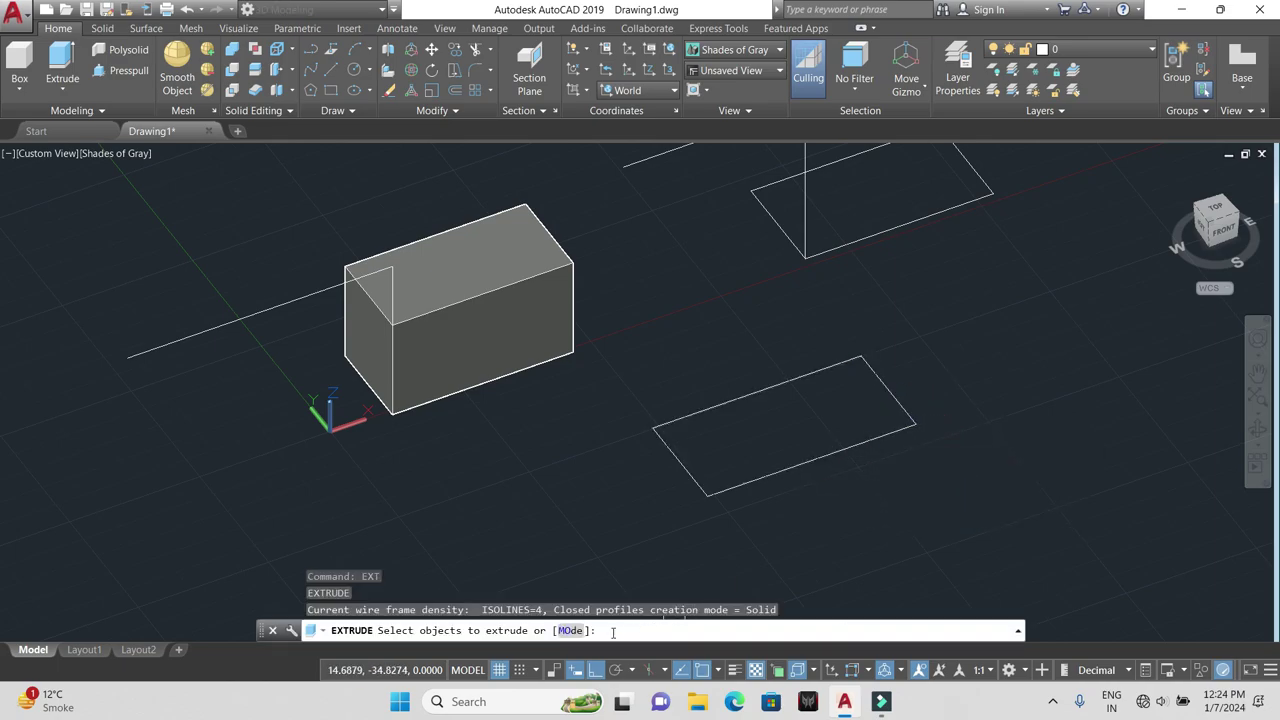
pyautogui.click(577, 631)
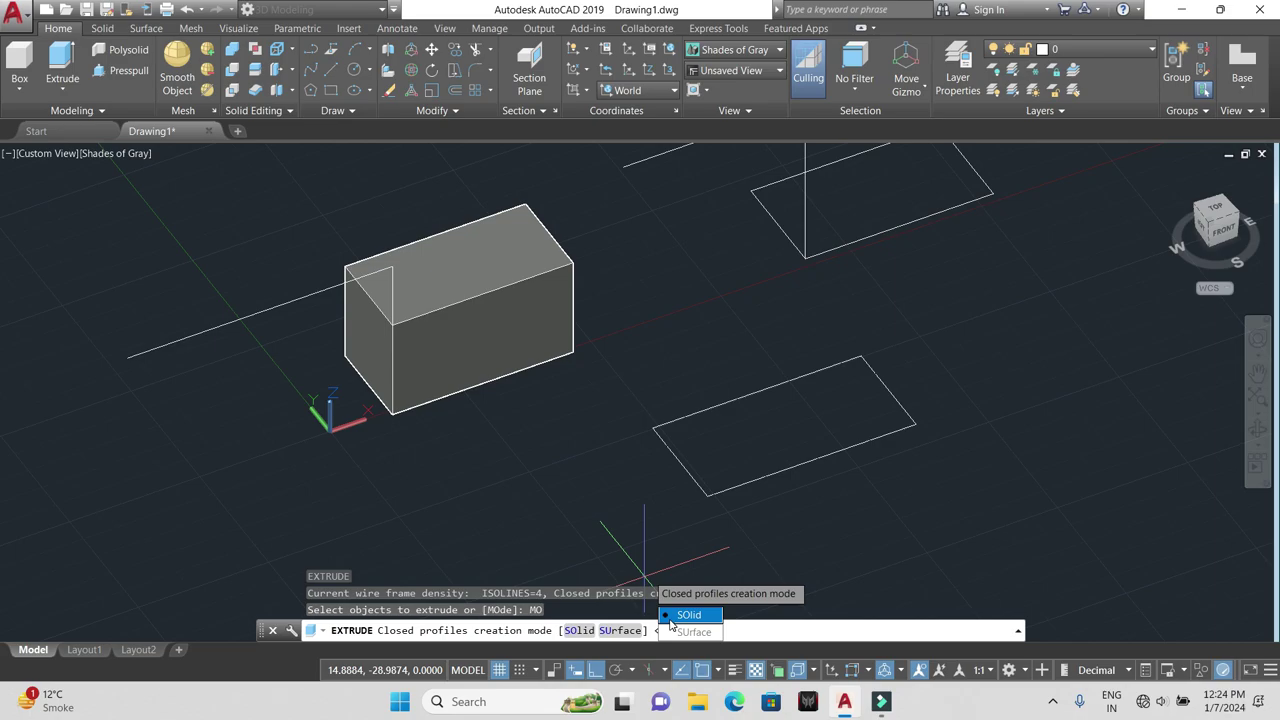
pyautogui.click(607, 631)
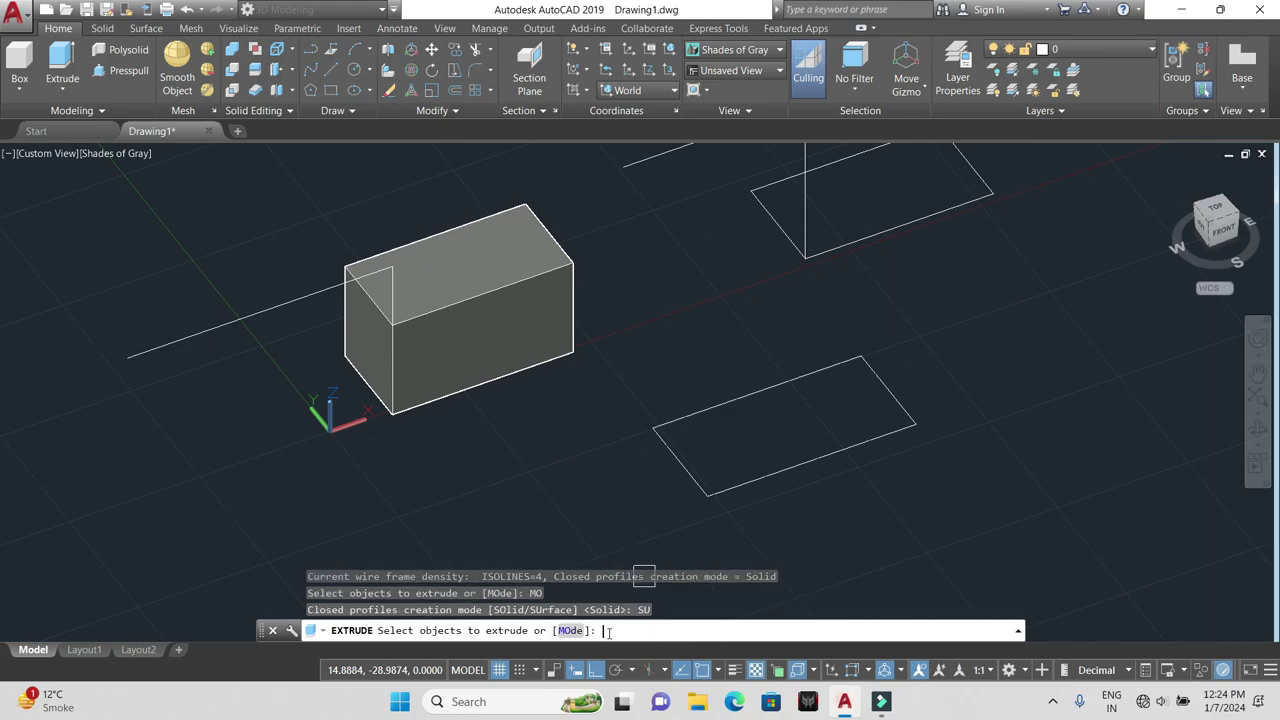
pyautogui.click(682, 482)
pyautogui.press('Return')
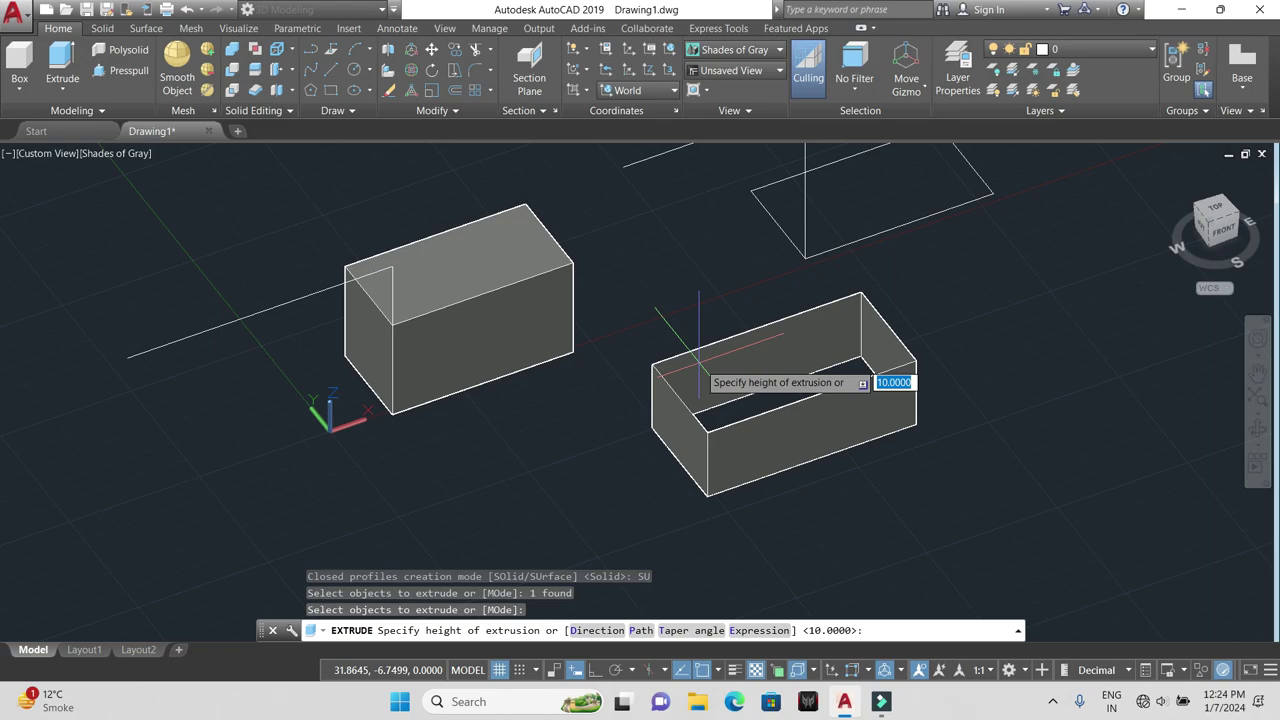
pyautogui.press('Escape')
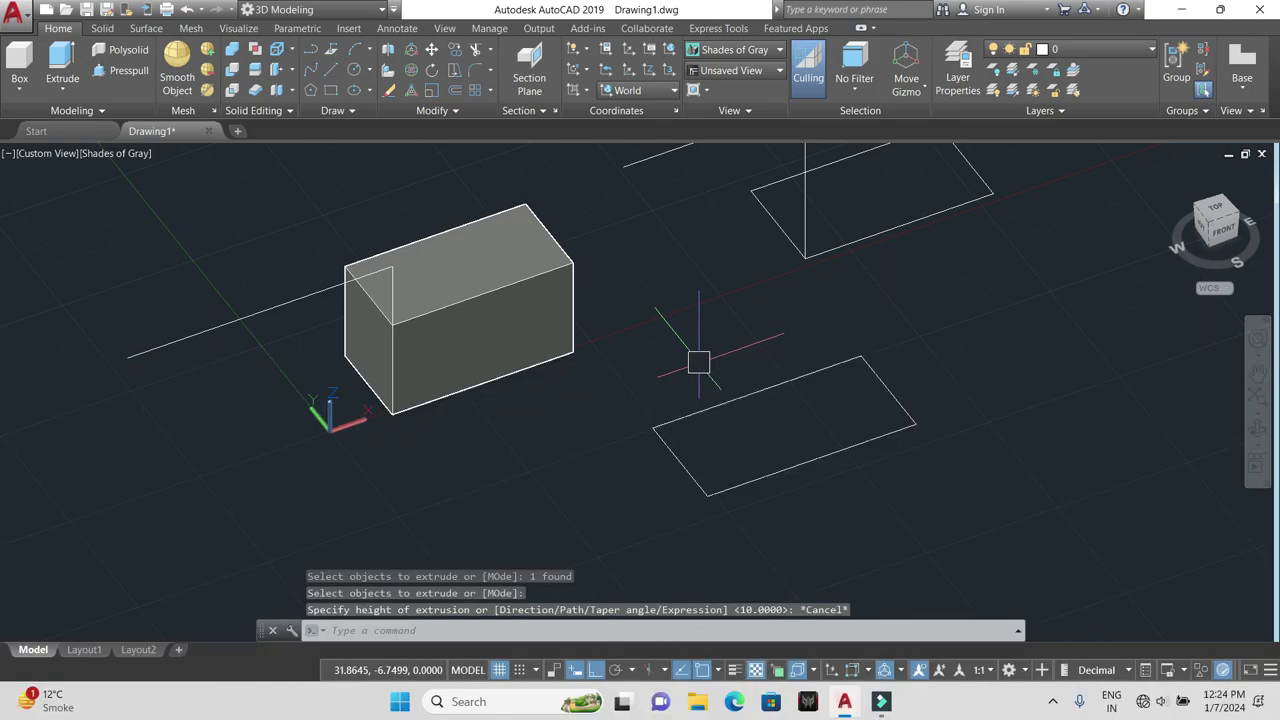
# Step: Set Extrude's closed profiles creation mode to Solid and leave the command
pyautogui.press('Return')
pyautogui.click(575, 631)
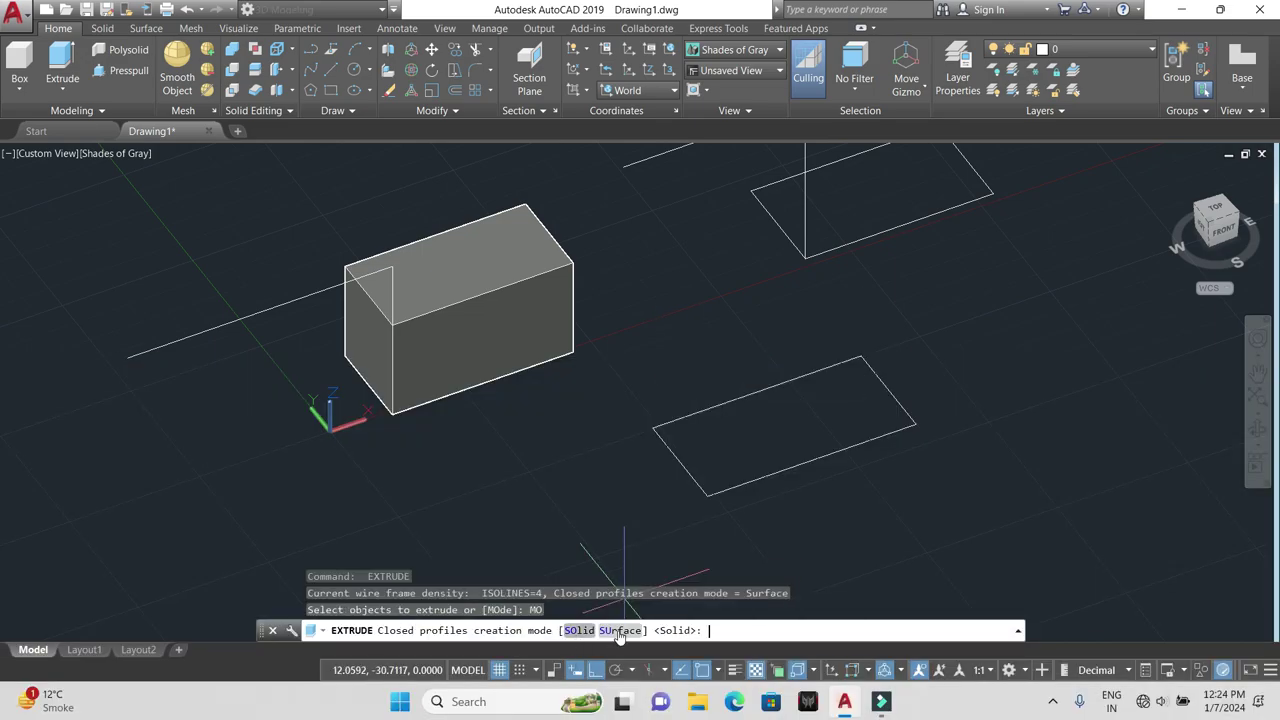
pyautogui.click(576, 631)
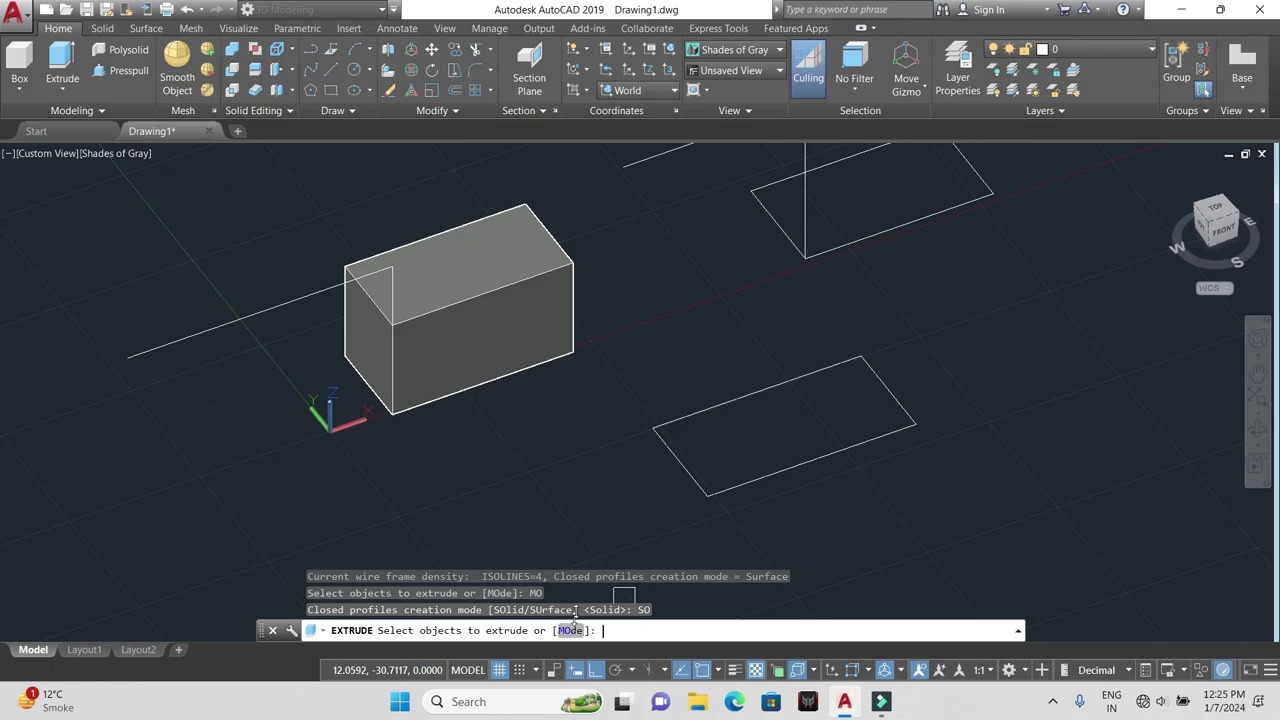
pyautogui.press('Escape')
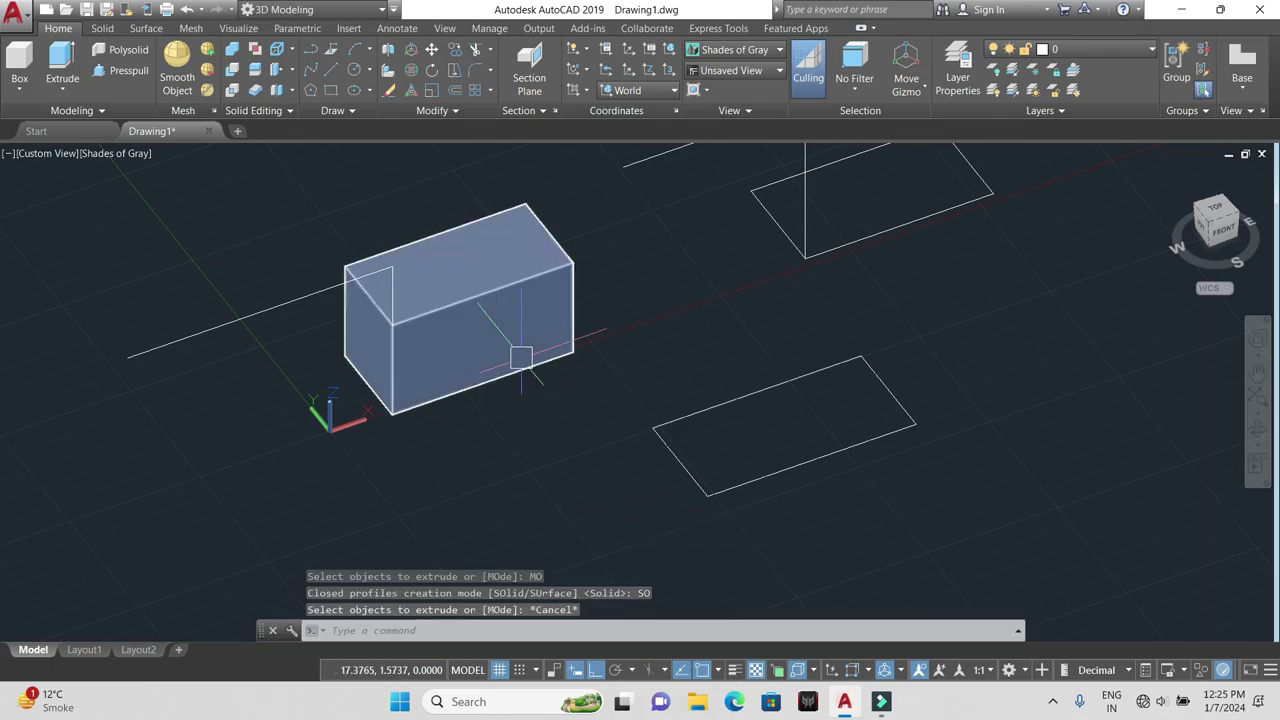
# Step: Undo the latest Extrude attempts, the rectangle drawn from separate lines, and the box extruded from the rectangle near the origin
pyautogui.hotkey('ctrl', 'z')
pyautogui.hotkey('ctrl', 'z')
pyautogui.hotkey('ctrl', 'z')
pyautogui.hotkey('ctrl', 'z')
pyautogui.hotkey('ctrl', 'z')
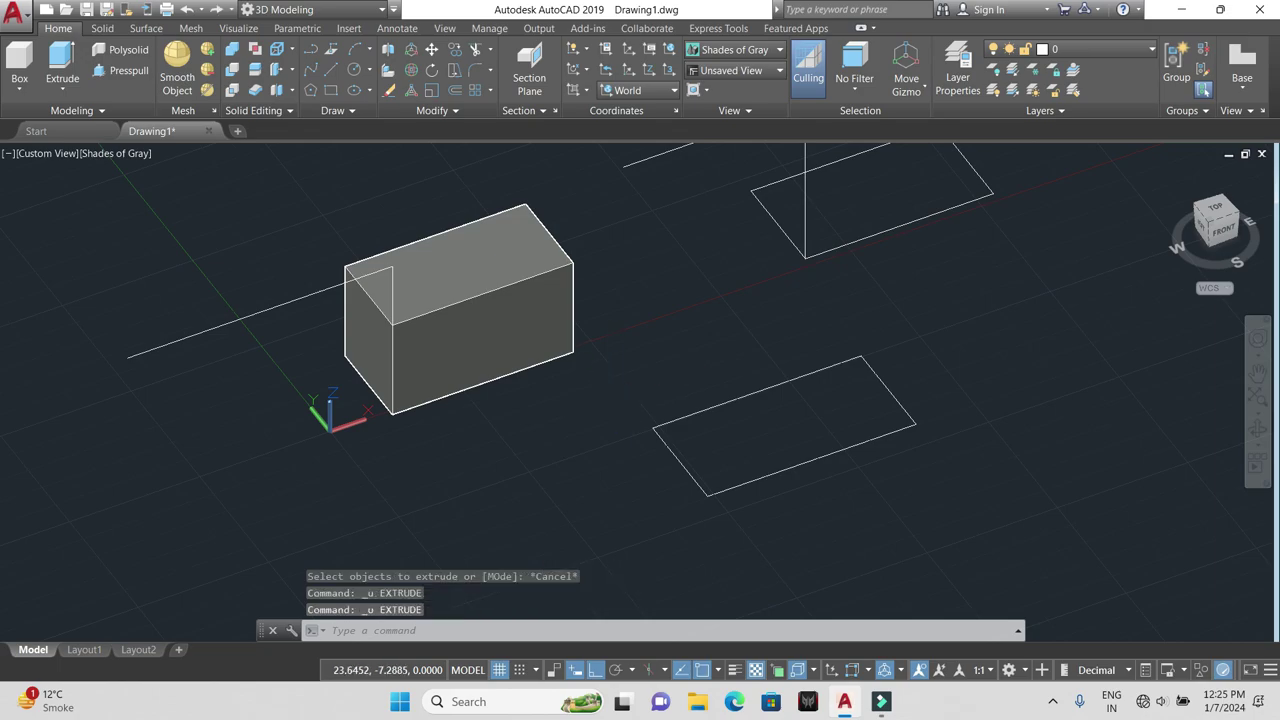
pyautogui.hotkey('ctrl', 'z')
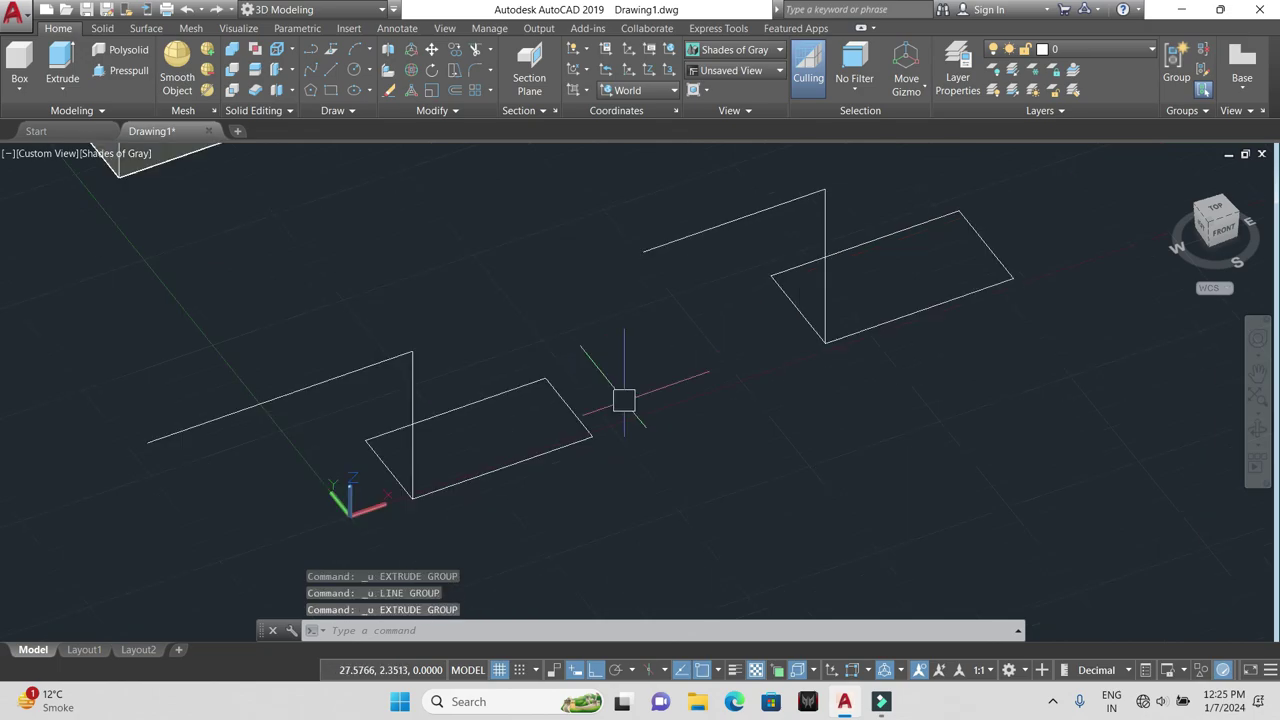
# Step: Extrude the rectangle near the origin with the Direction option, from the vertical line's lower endpoint to its upper endpoint, and undo it
pyautogui.click(62, 90)
pyautogui.click(66, 120)
pyautogui.click(482, 475)
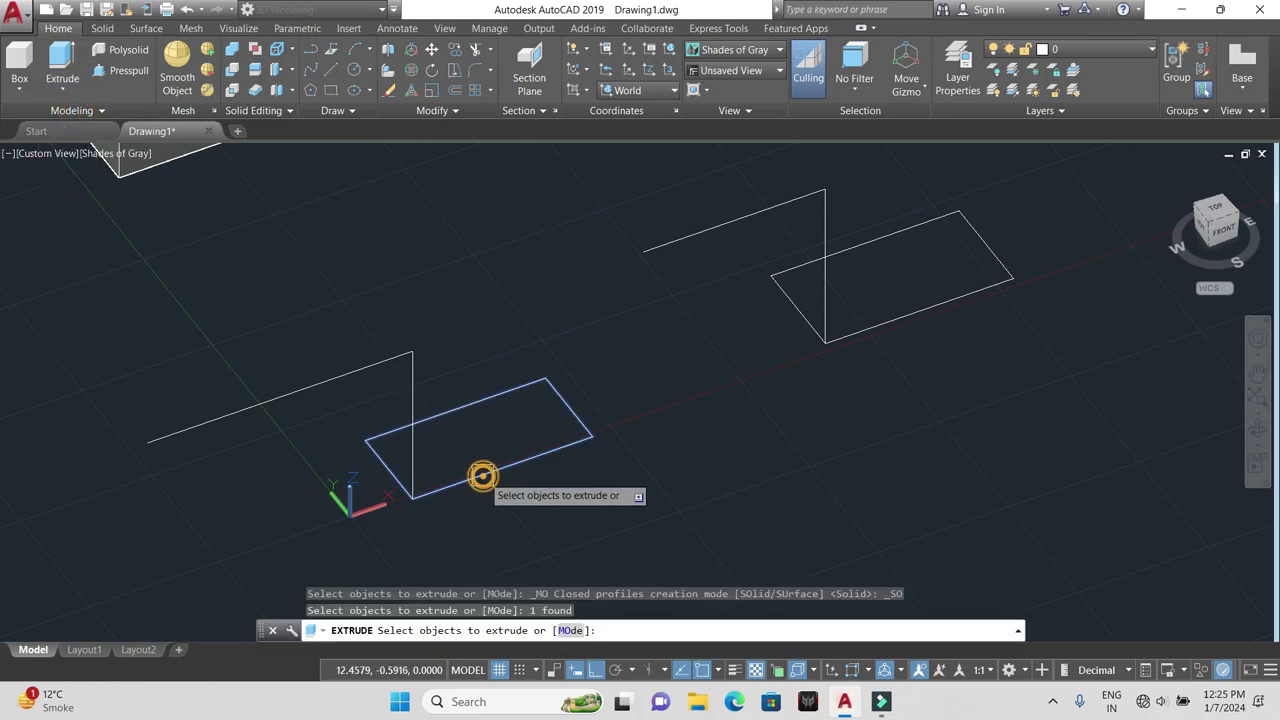
pyautogui.press('Return')
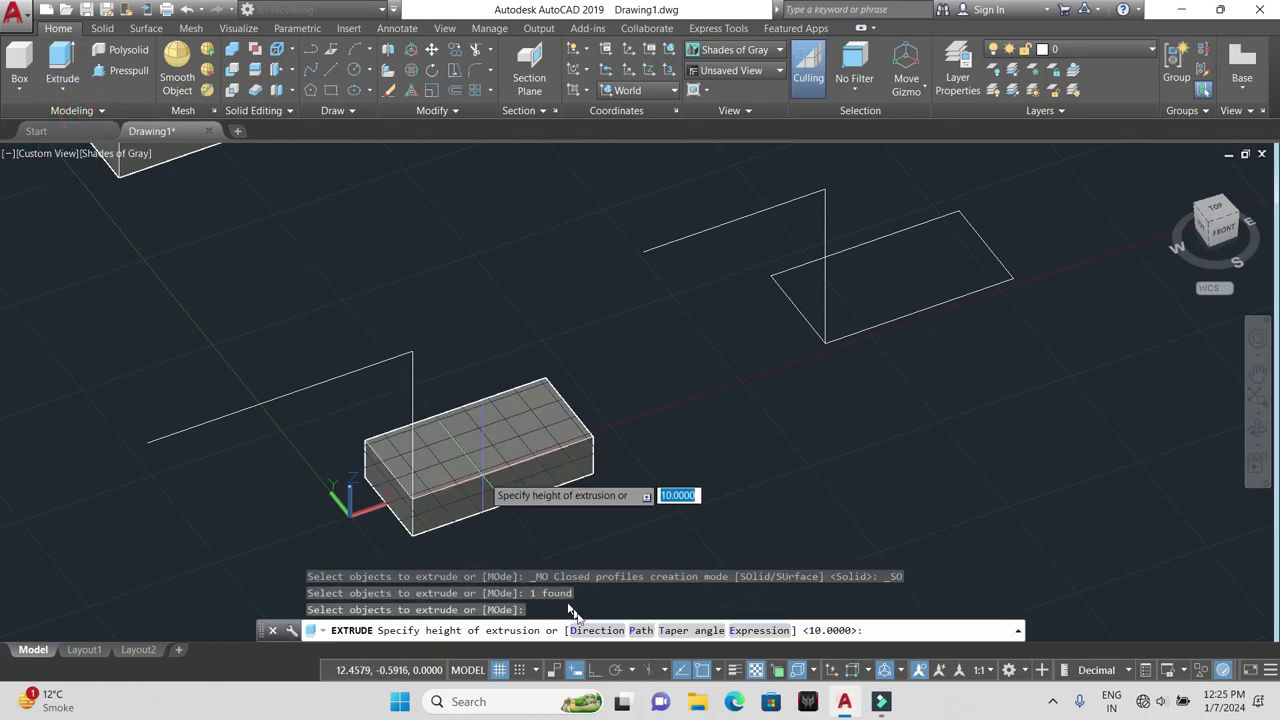
pyautogui.click(595, 630)
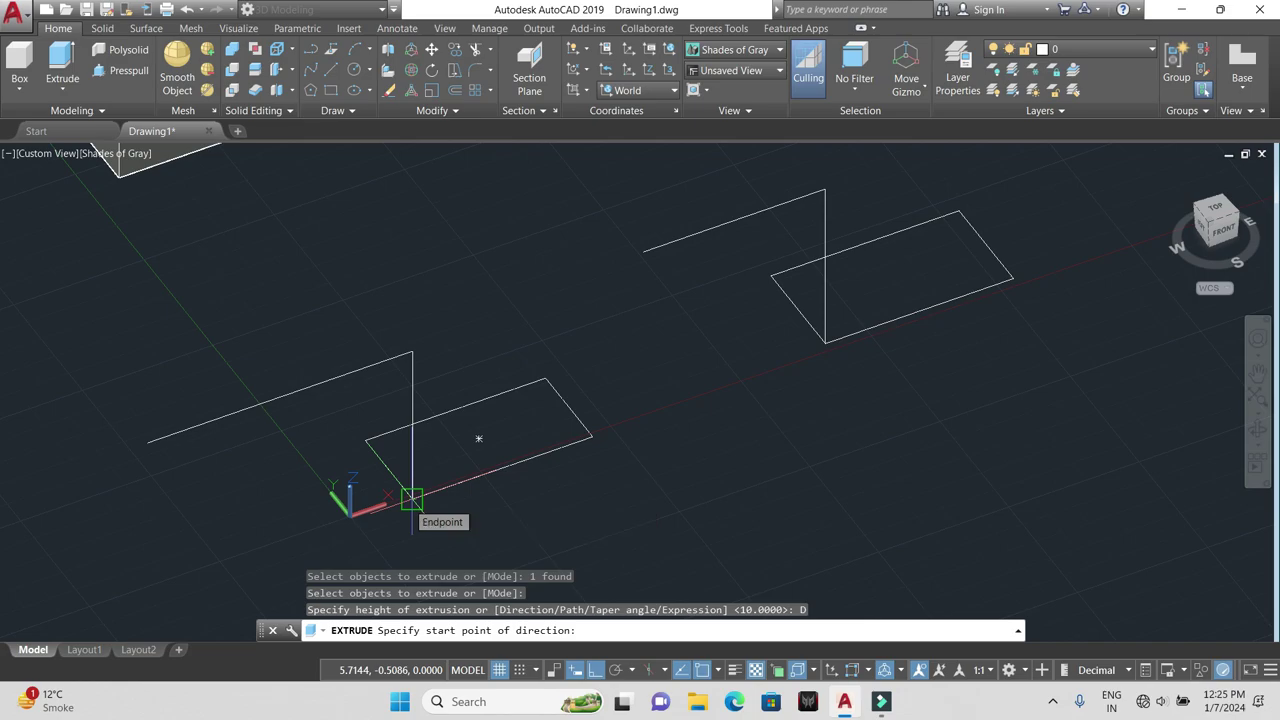
pyautogui.click(411, 498)
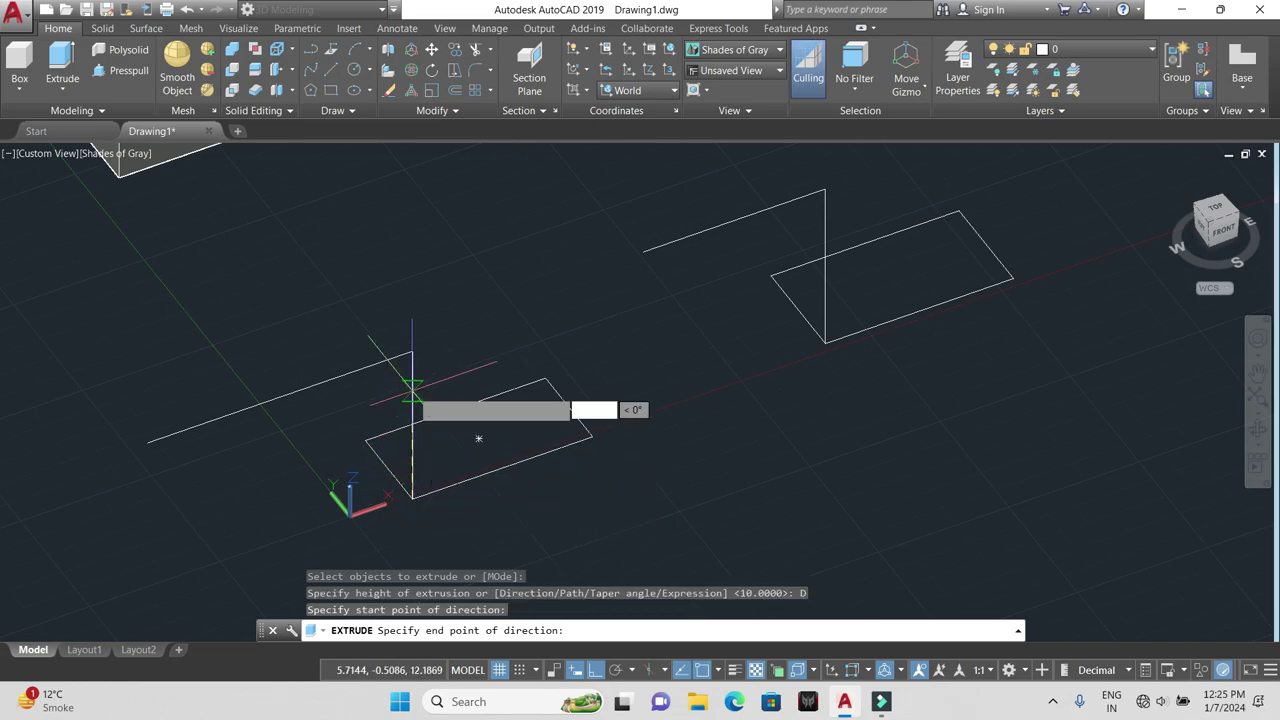
pyautogui.click(411, 352)
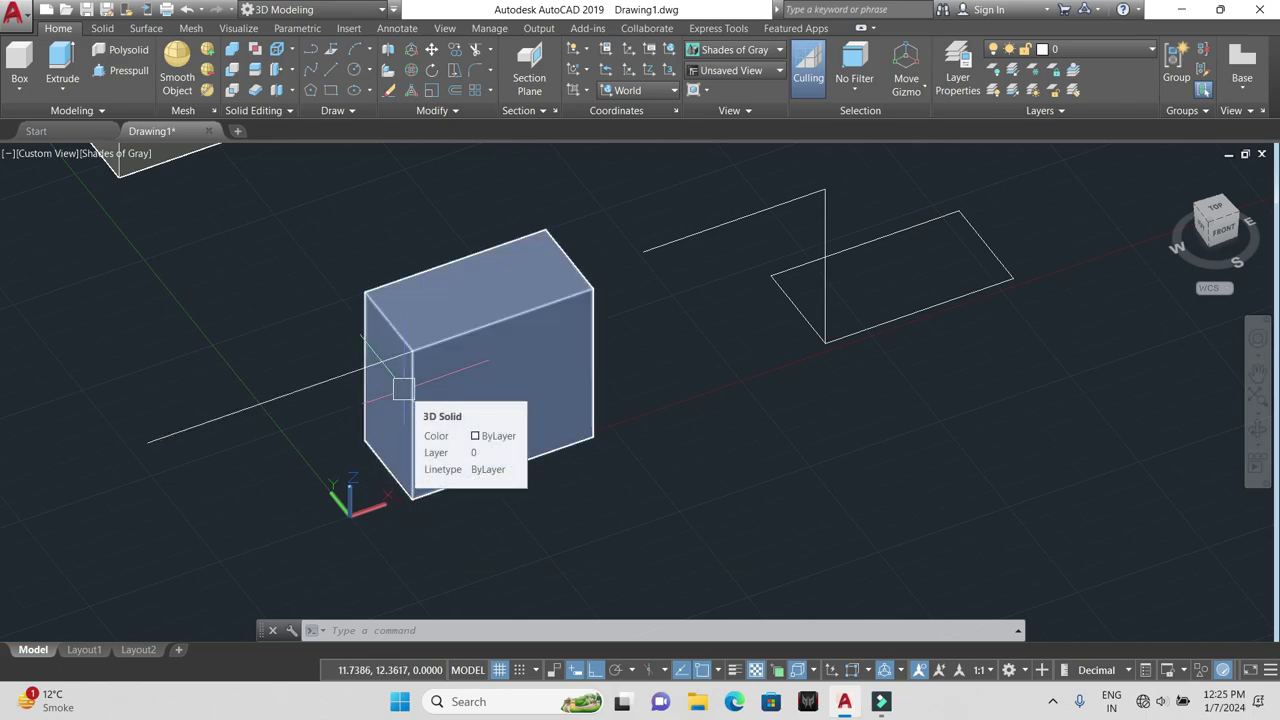
pyautogui.press('Escape')
pyautogui.hotkey('ctrl', 'z')
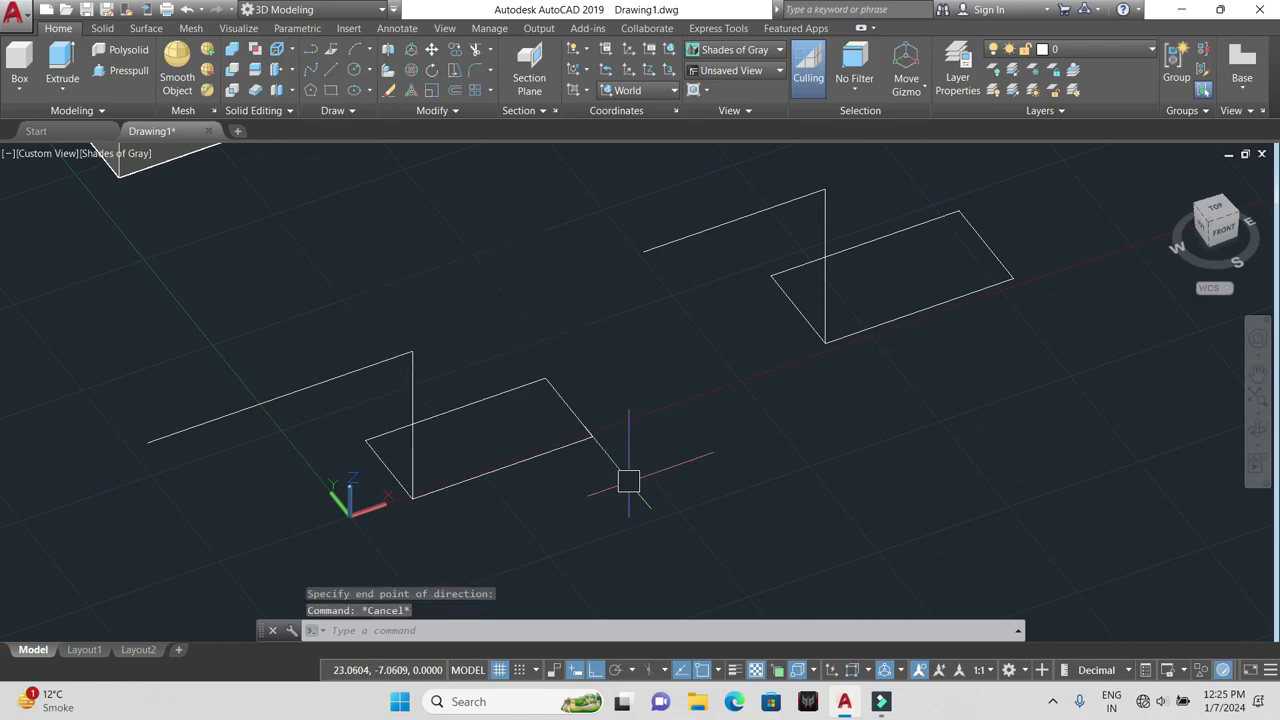
# Step: Extrude the rectangle near the origin with the Path option along the adjoining L-shaped polyline, and undo the extrusion
pyautogui.click(62, 86)
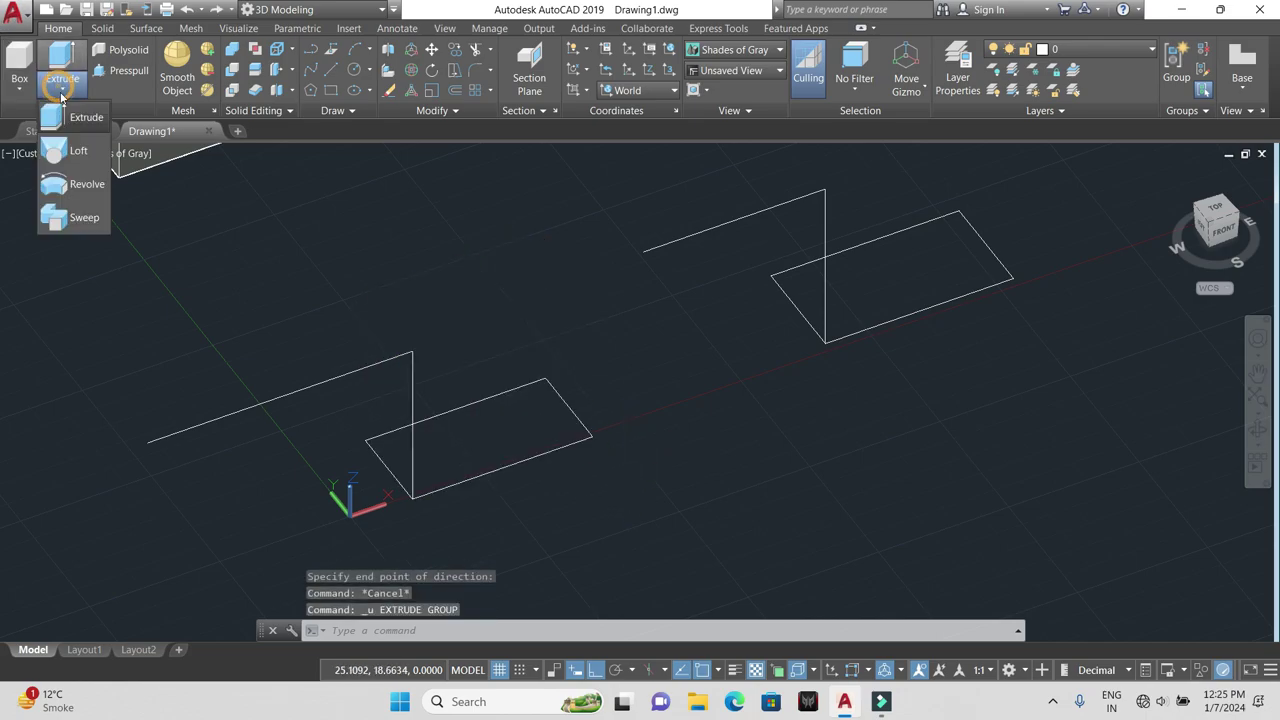
pyautogui.click(63, 114)
pyautogui.click(504, 465)
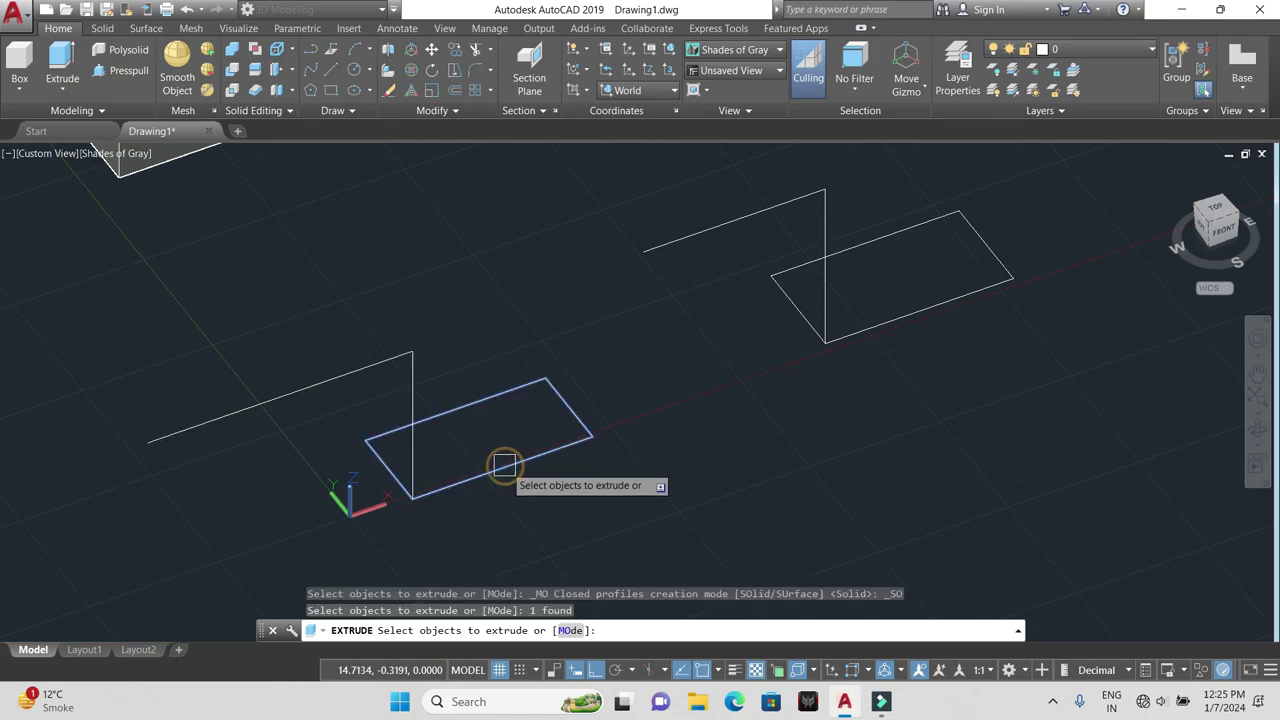
pyautogui.press('Return')
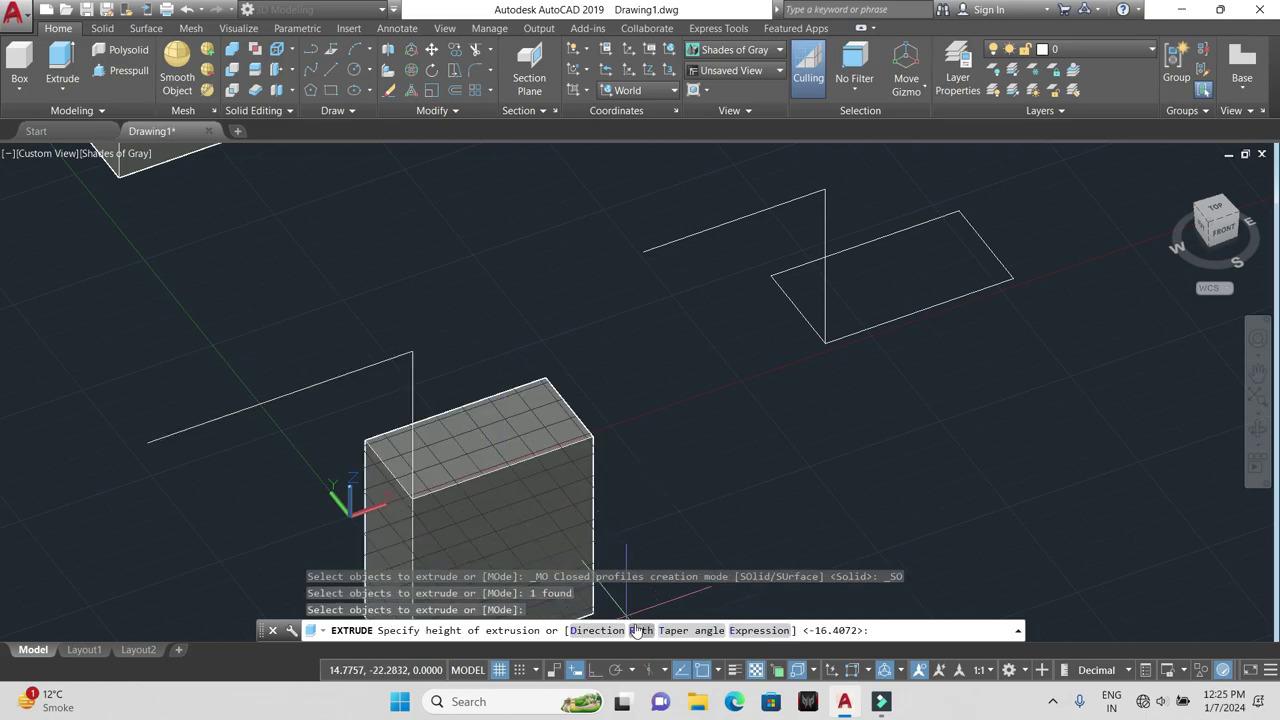
pyautogui.click(640, 631)
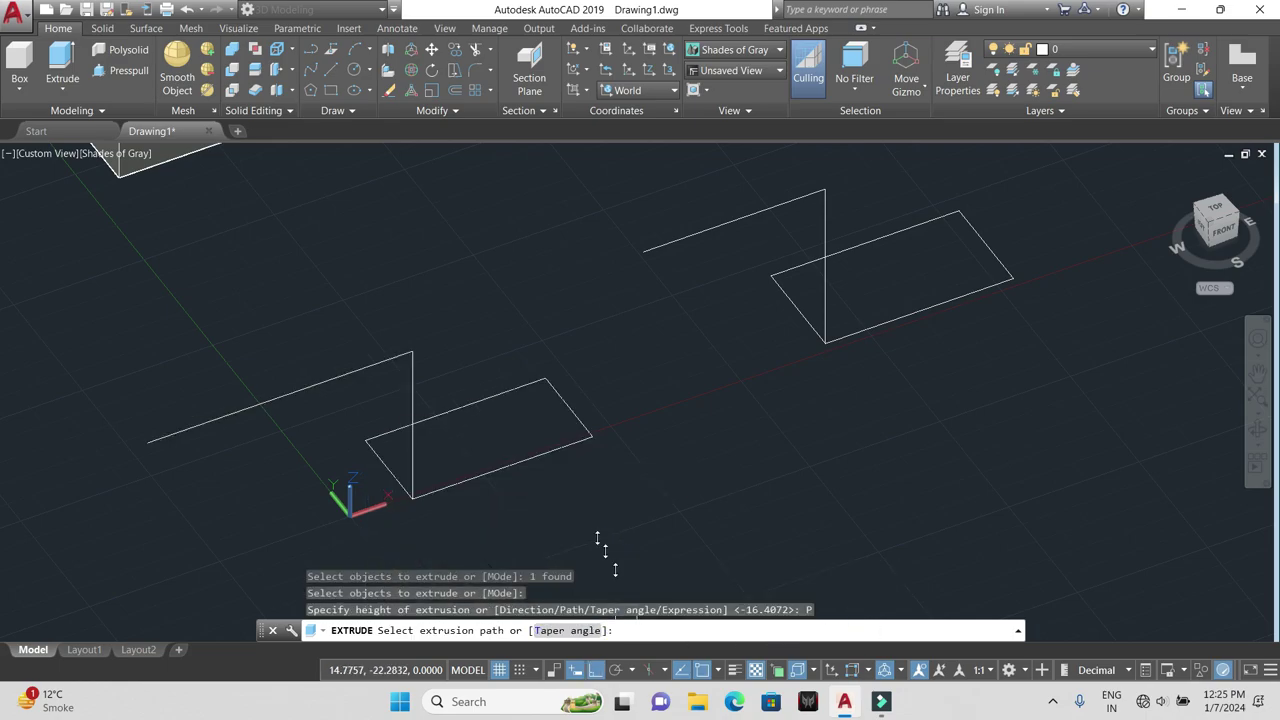
pyautogui.click(415, 399)
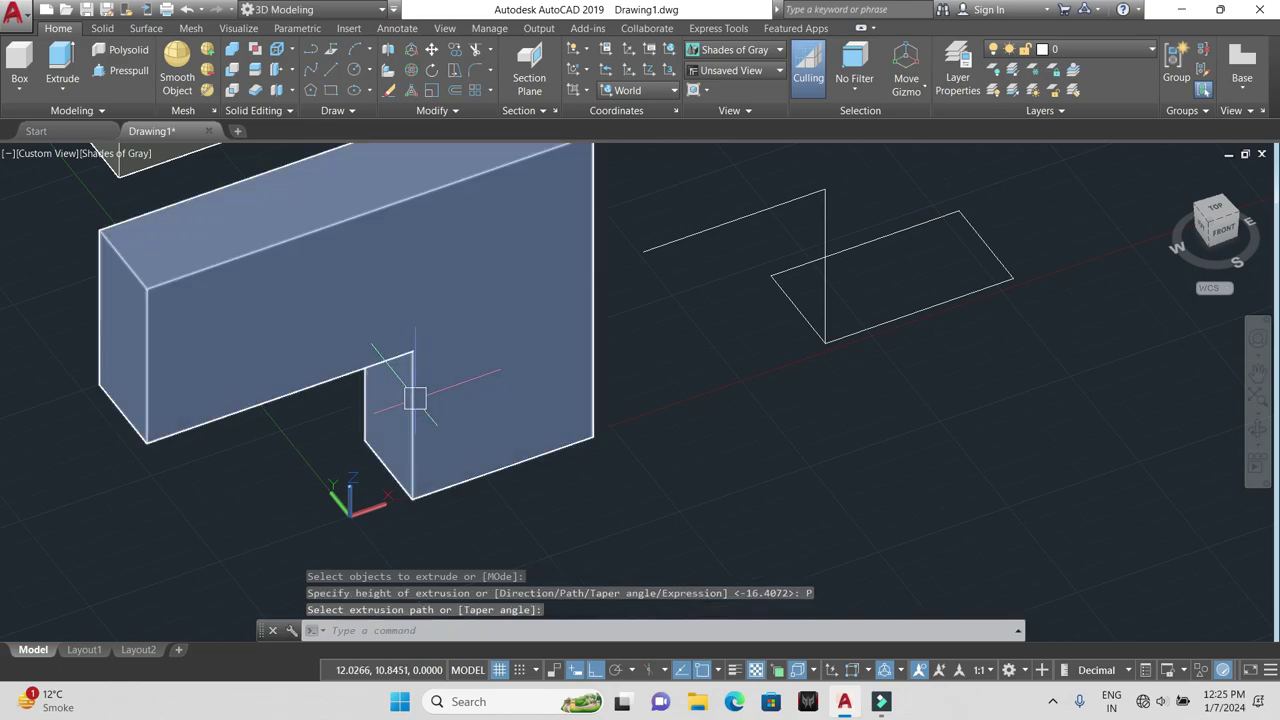
pyautogui.scroll(-3, 491, 465)
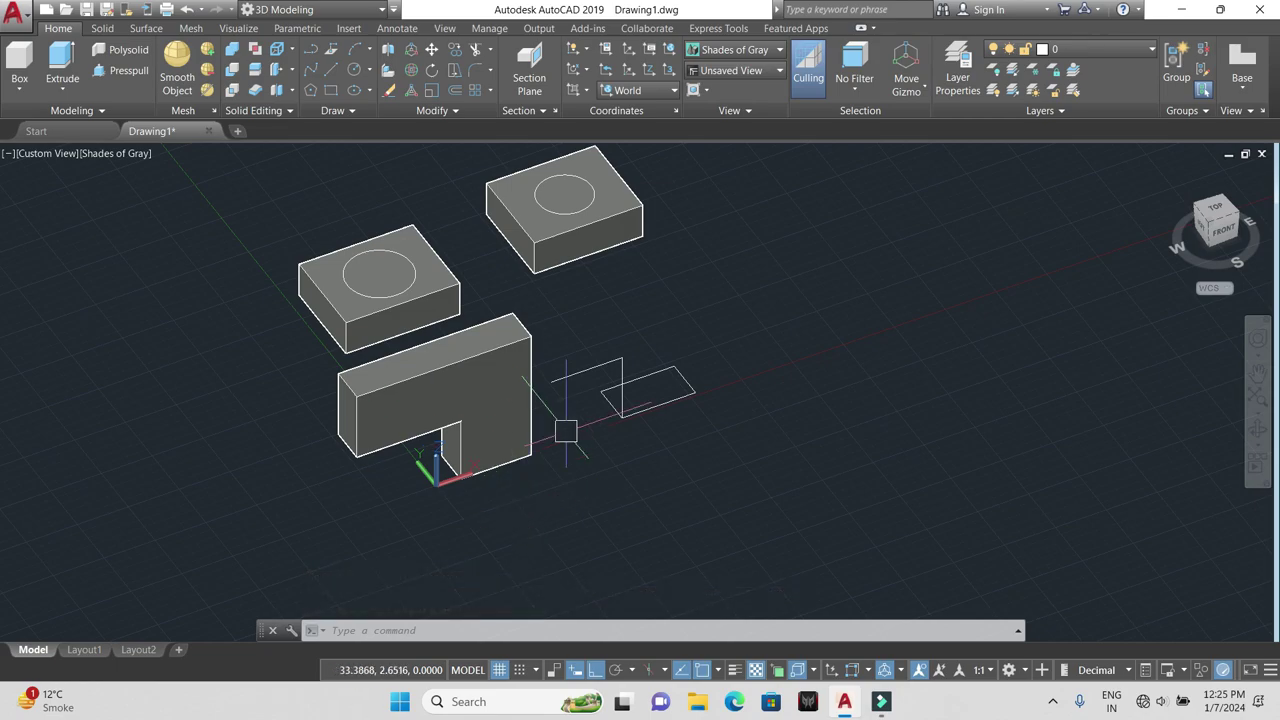
pyautogui.hotkey('ctrl', 'z')
pyautogui.hotkey('ctrl', 'z')
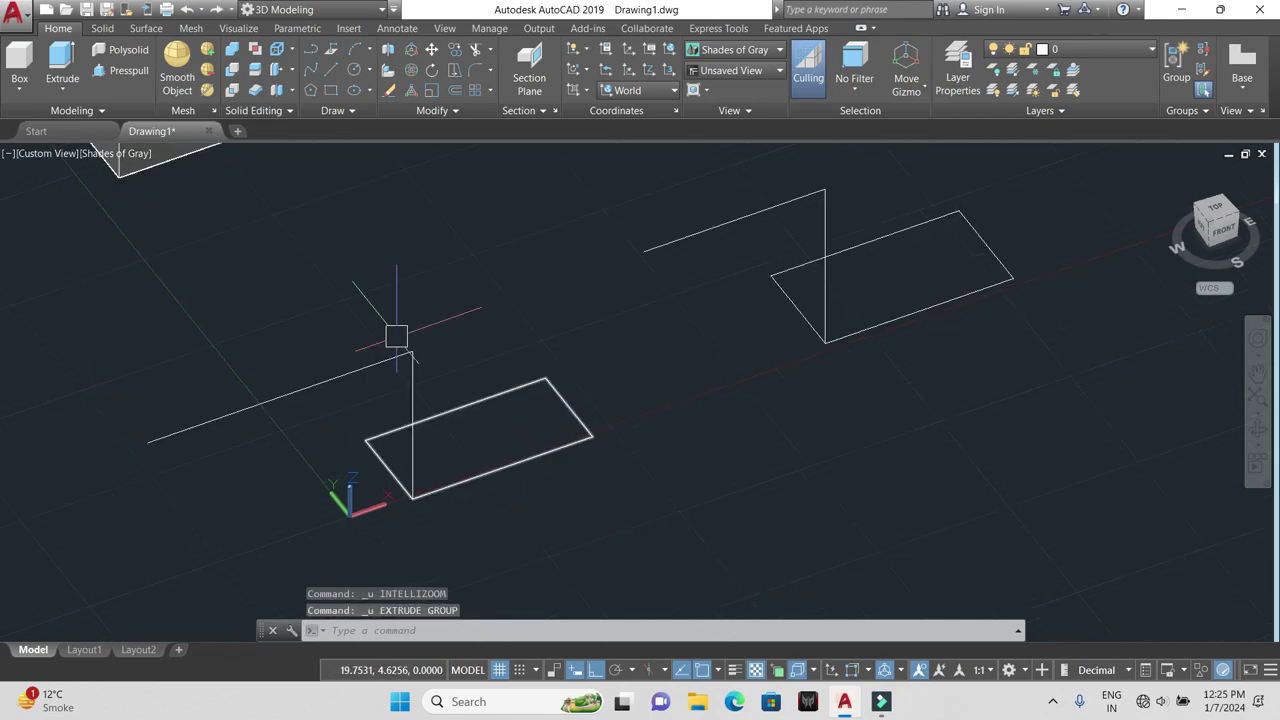
# Step: Extrude the rectangle near the origin along the L-shaped path with a taper angle of 1, and inspect the solid from the side
pyautogui.click(62, 88)
pyautogui.click(62, 118)
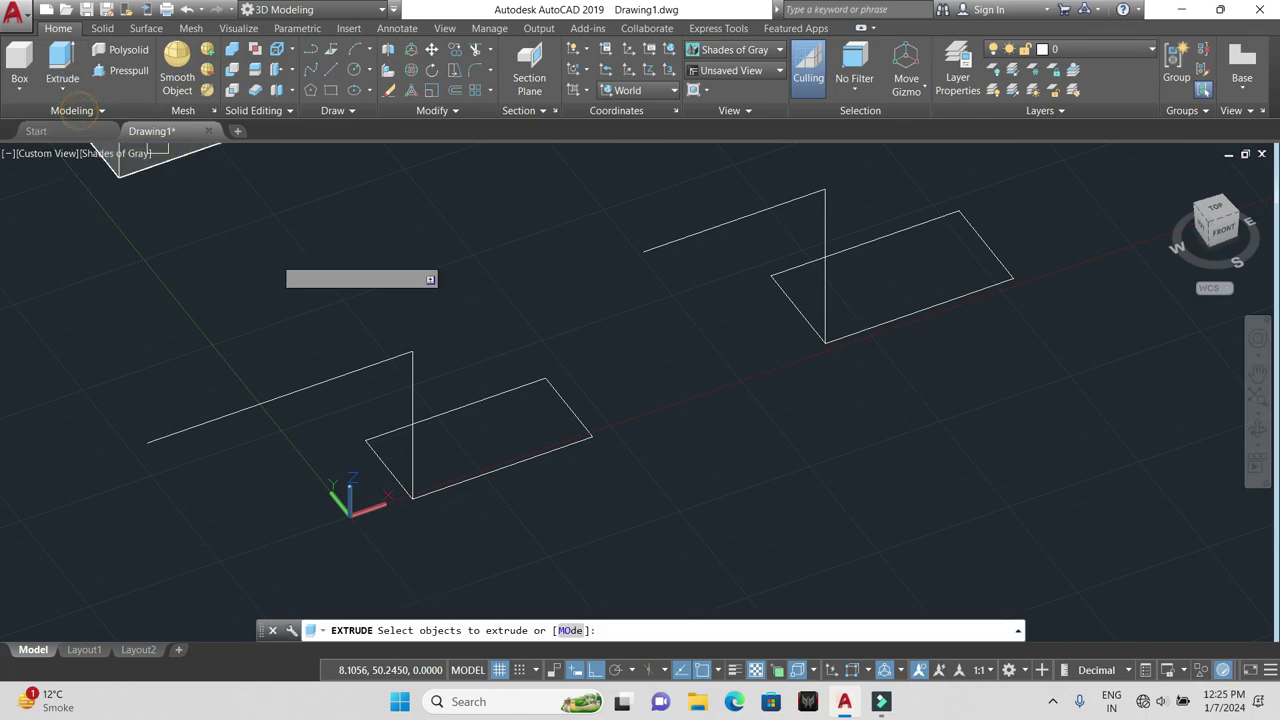
pyautogui.click(491, 468)
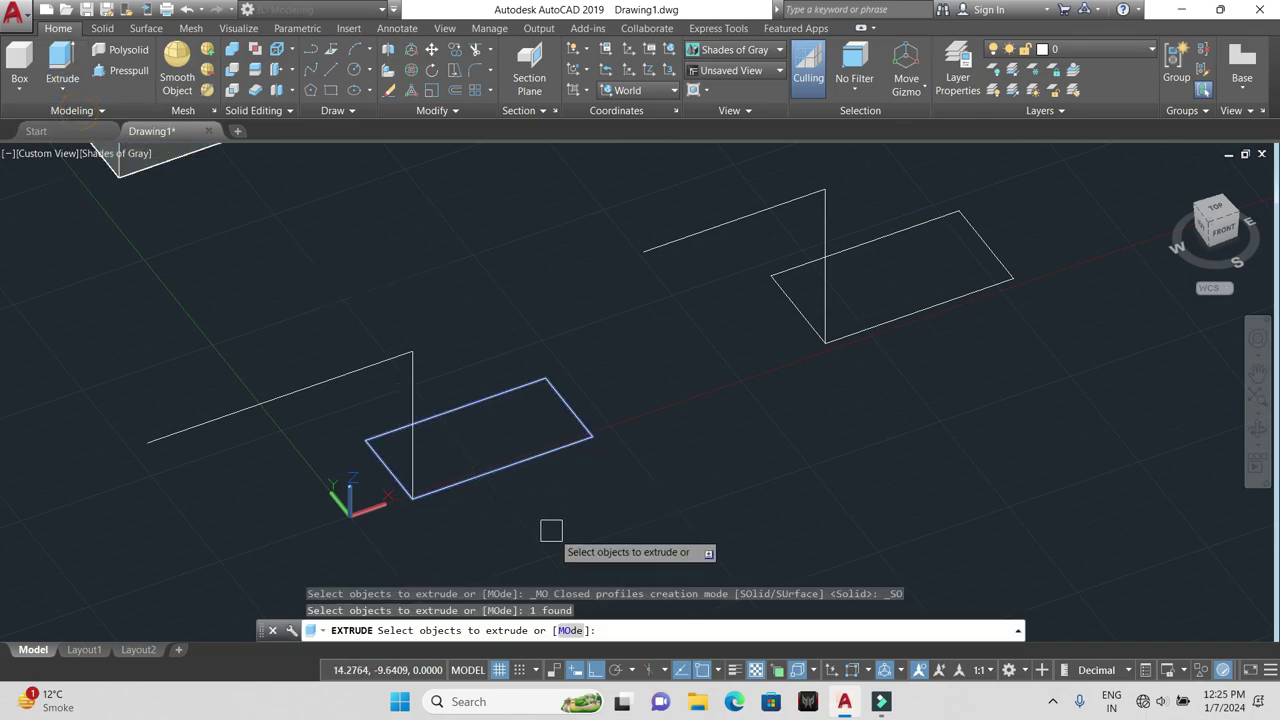
pyautogui.press('Return')
pyautogui.click(640, 631)
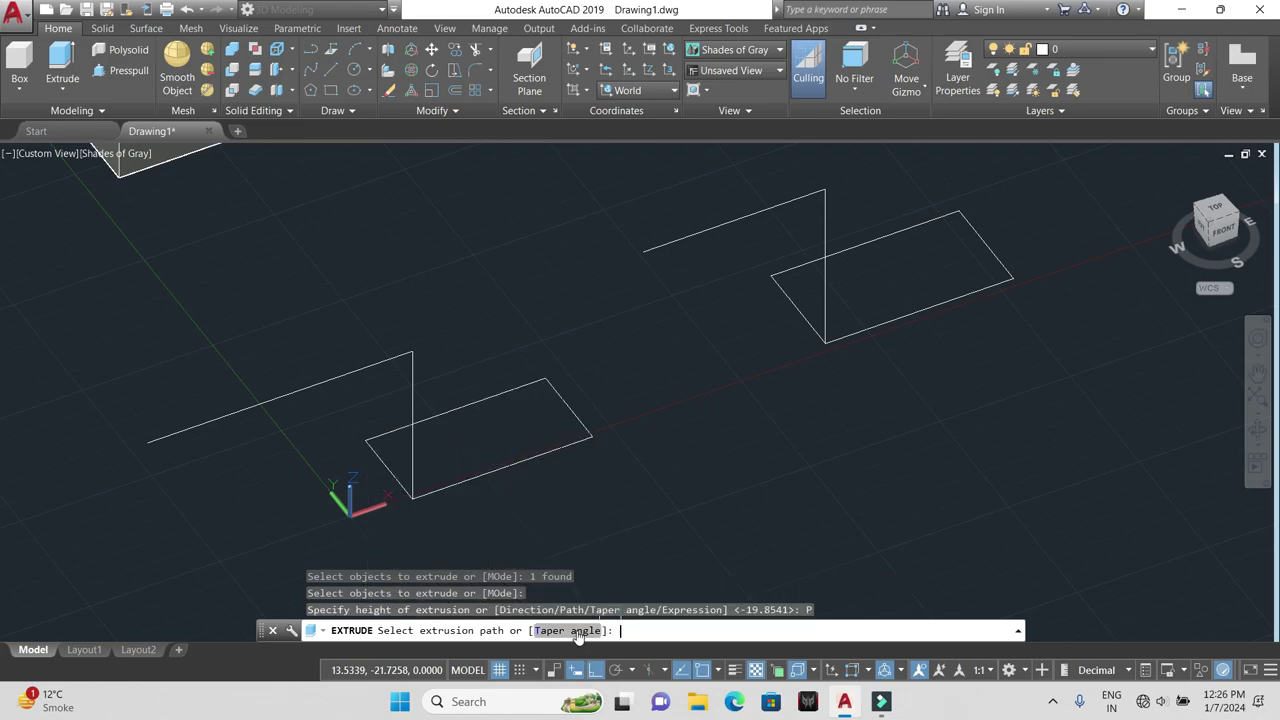
pyautogui.click(567, 631)
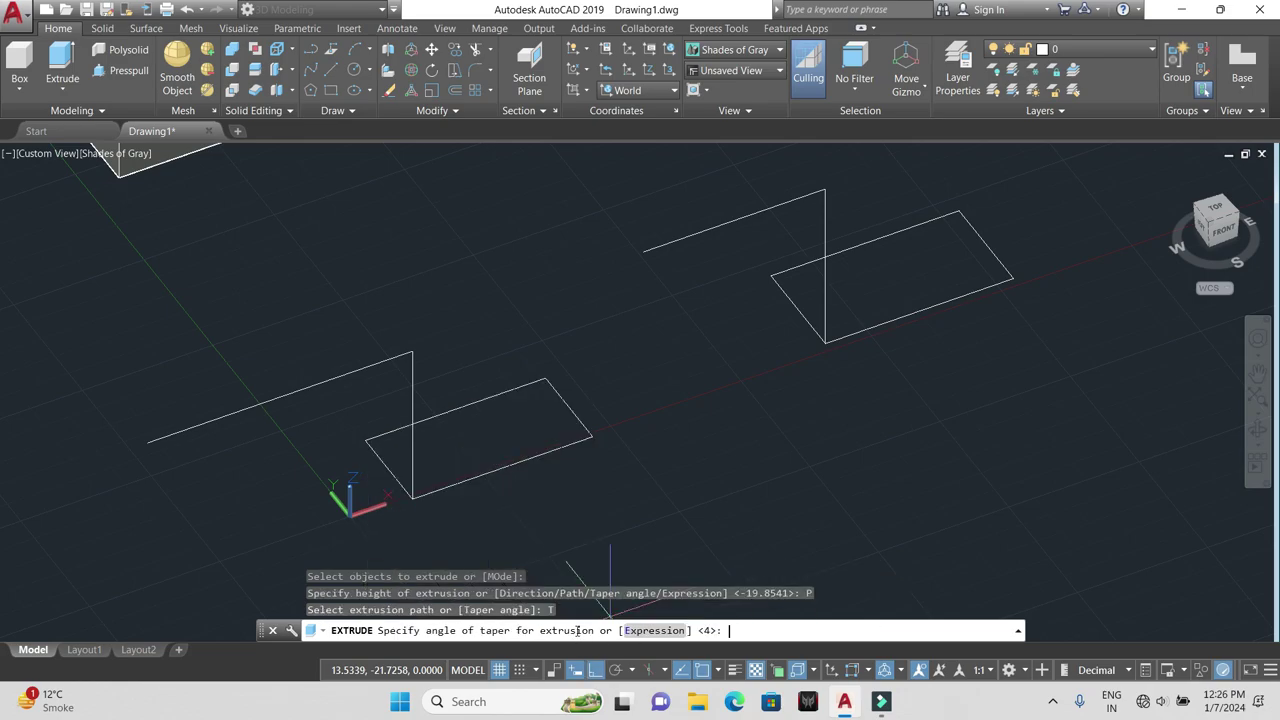
pyautogui.write('1')
pyautogui.press('Return')
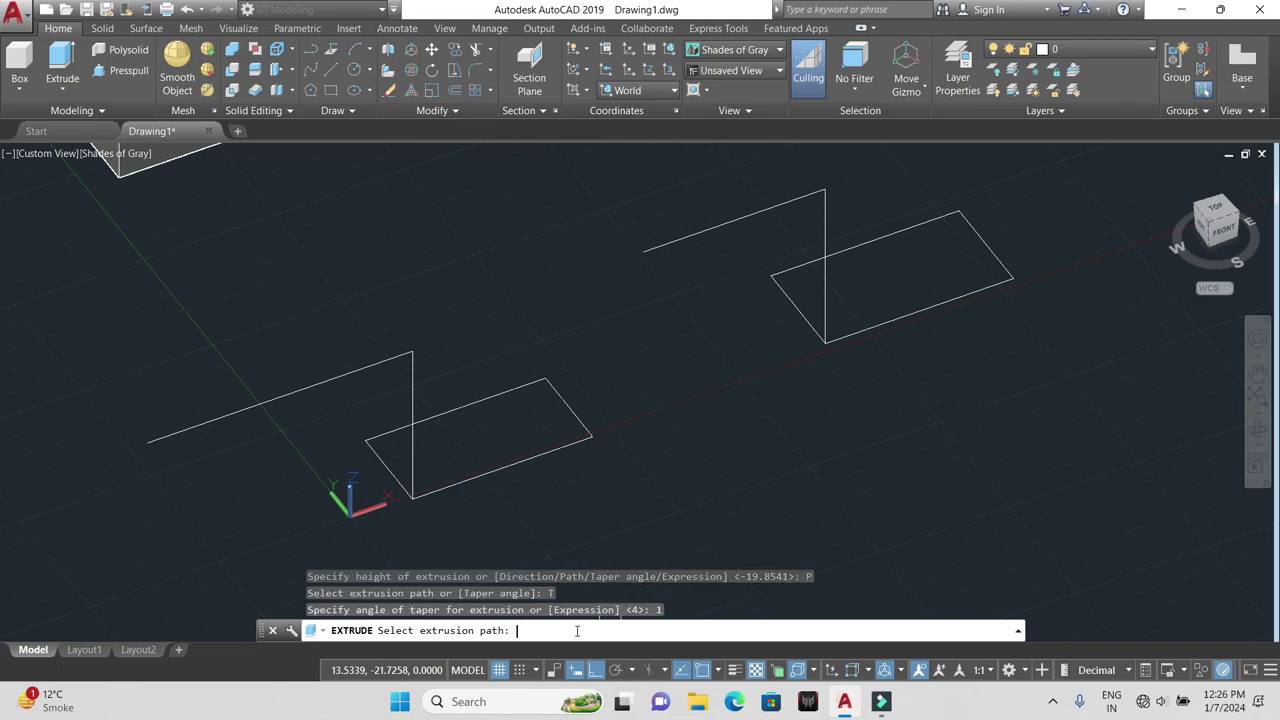
pyautogui.click(418, 403)
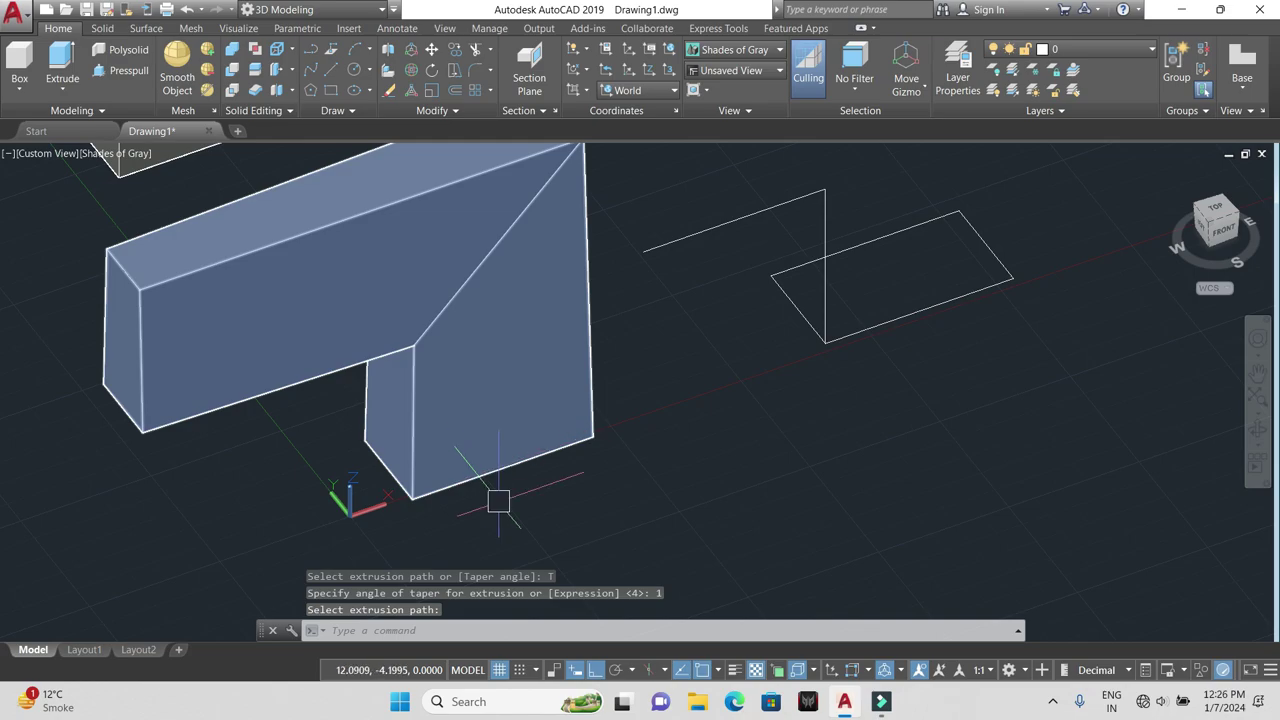
pyautogui.scroll(-2, 485, 490)
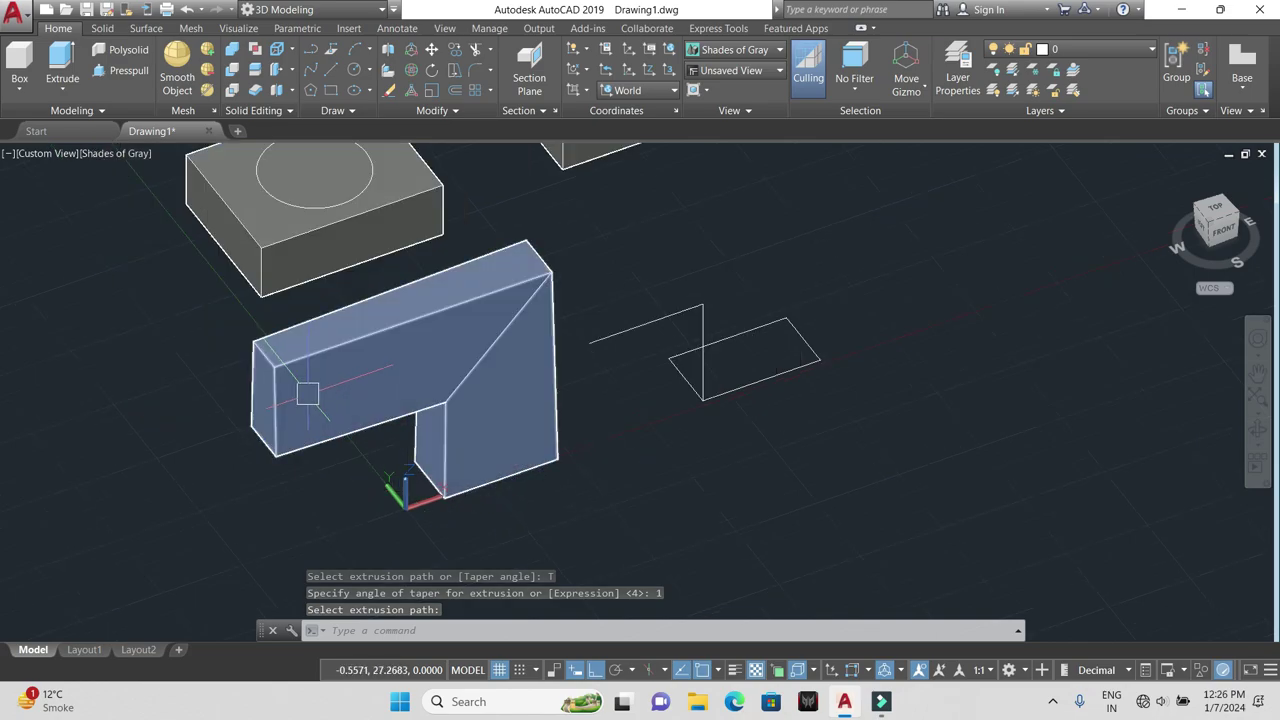
pyautogui.keyDown('shift'); pyautogui.moveTo(321, 437); pyautogui.dragTo(440, 398, button='middle'); pyautogui.keyUp('shift')
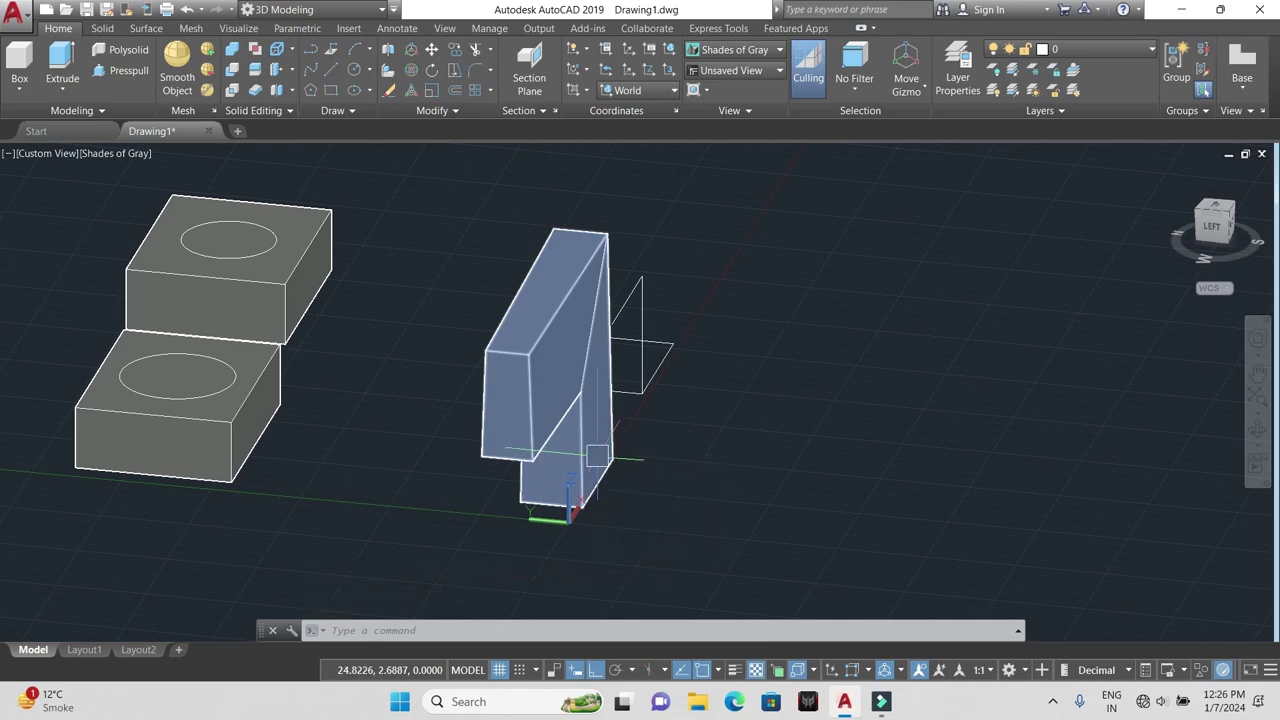
pyautogui.keyDown('shift'); pyautogui.moveTo(627, 476); pyautogui.dragTo(546, 496, button='middle'); pyautogui.keyUp('shift')
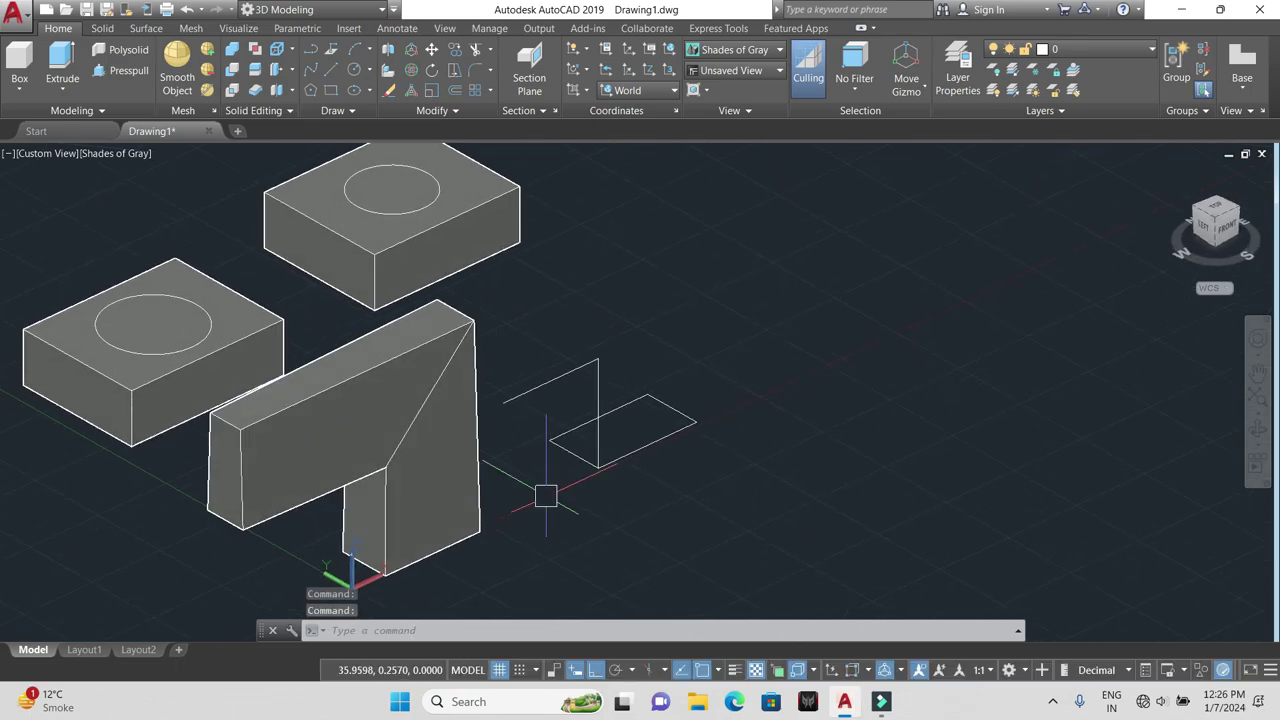
# Step: Undo the view changes and the tapered path extrusion
pyautogui.hotkey('ctrl', 'z')
pyautogui.hotkey('ctrl', 'z')
pyautogui.hotkey('ctrl', 'z')
pyautogui.hotkey('ctrl', 'z')
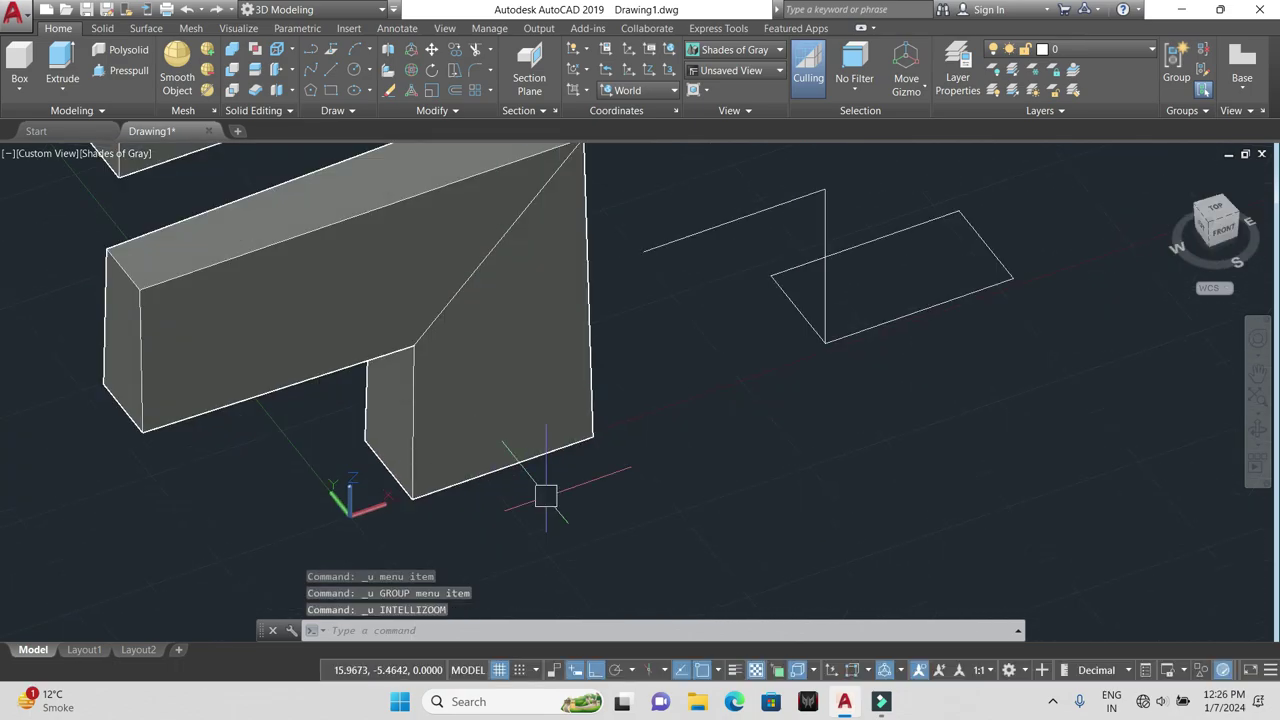
pyautogui.hotkey('ctrl', 'z')
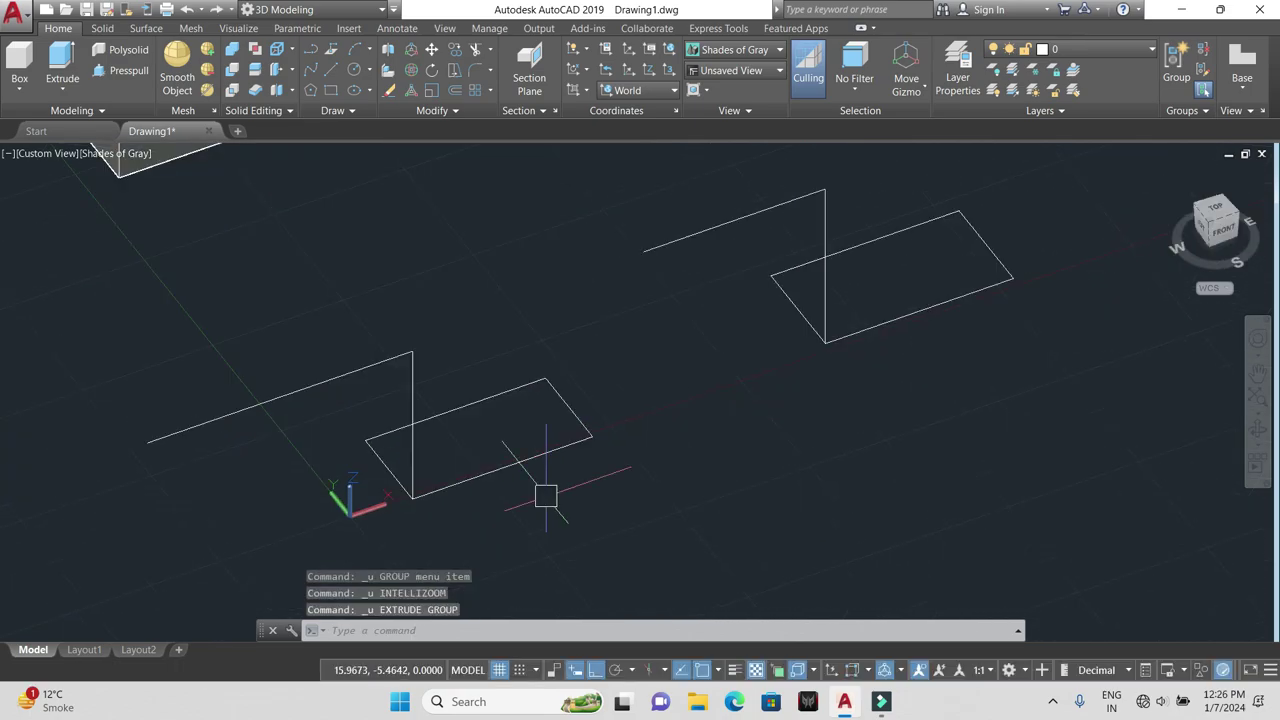
# Step: Extrude the rectangle near the origin upward to a height of 20 with a taper angle of 4
pyautogui.click(62, 88)
pyautogui.click(88, 117)
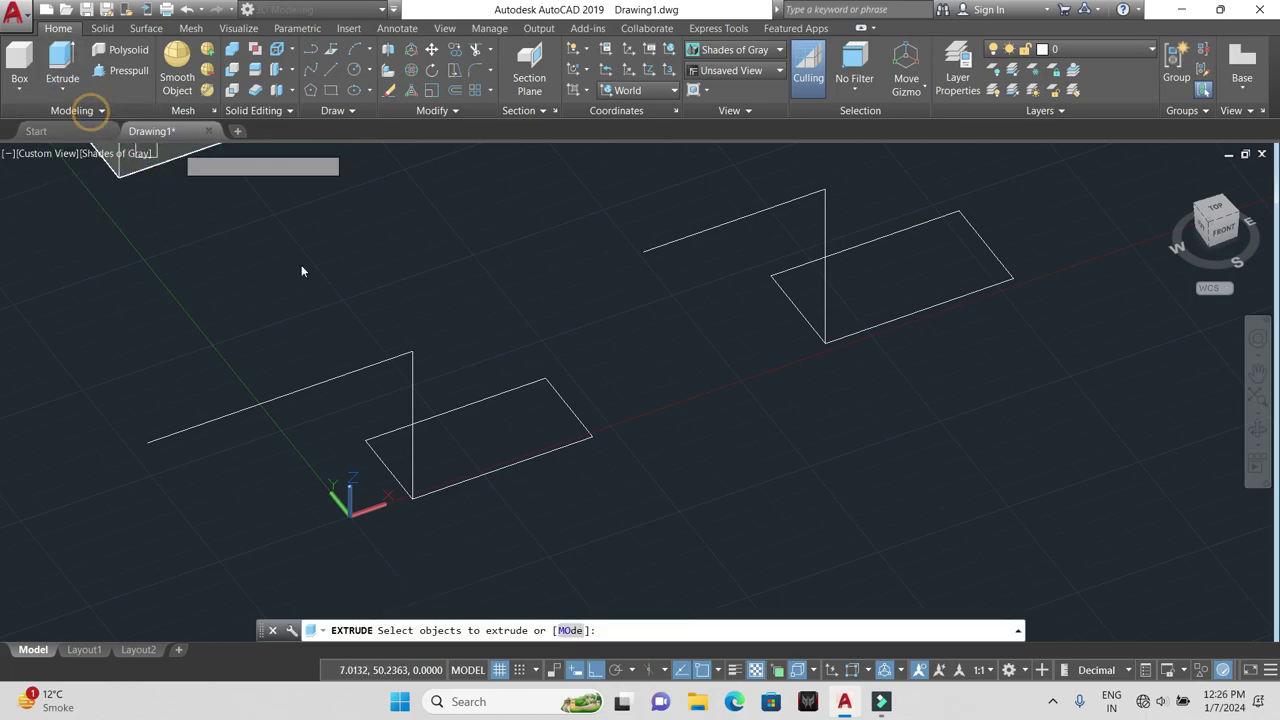
pyautogui.click(492, 477)
pyautogui.press('Return')
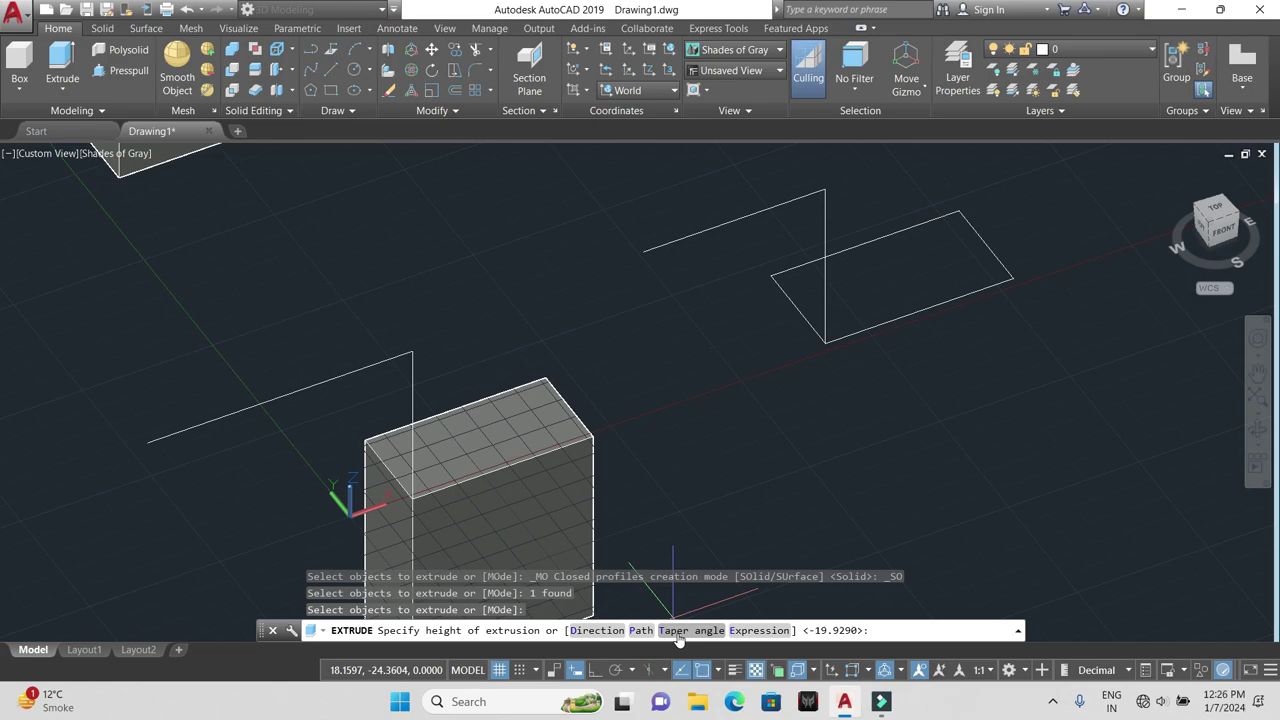
pyautogui.click(677, 633)
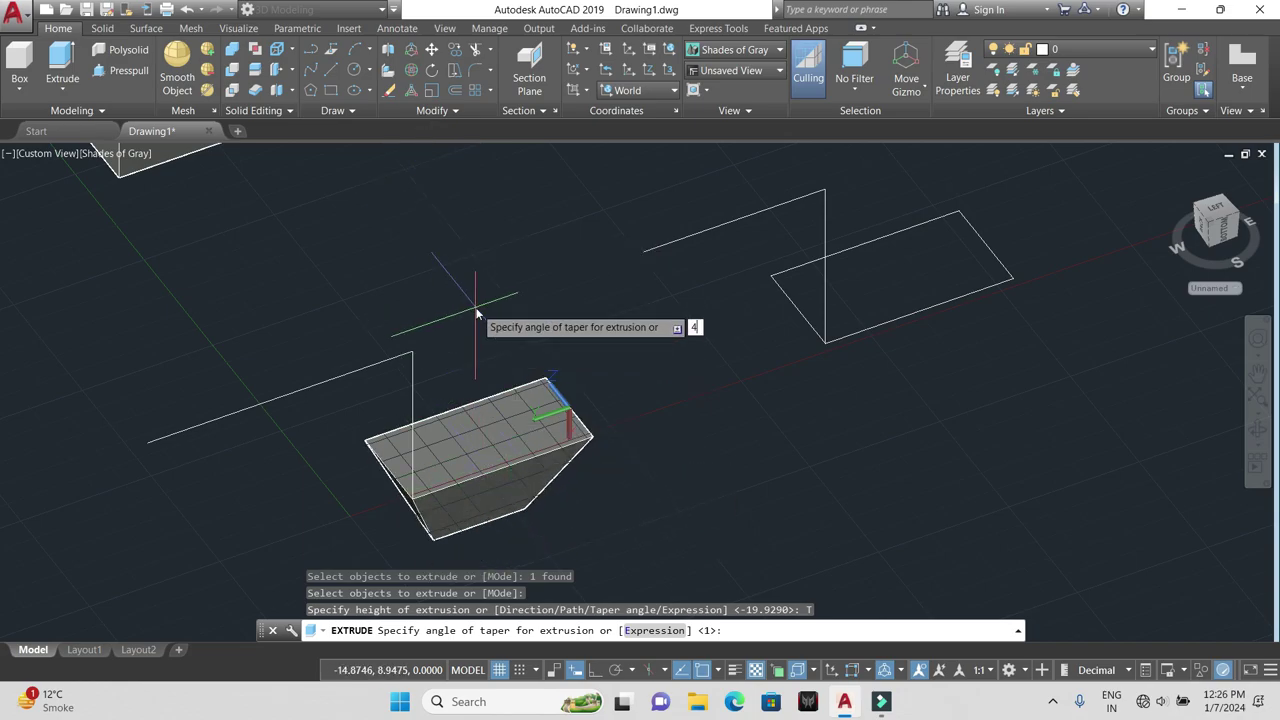
pyautogui.write('4')
pyautogui.press('Return')
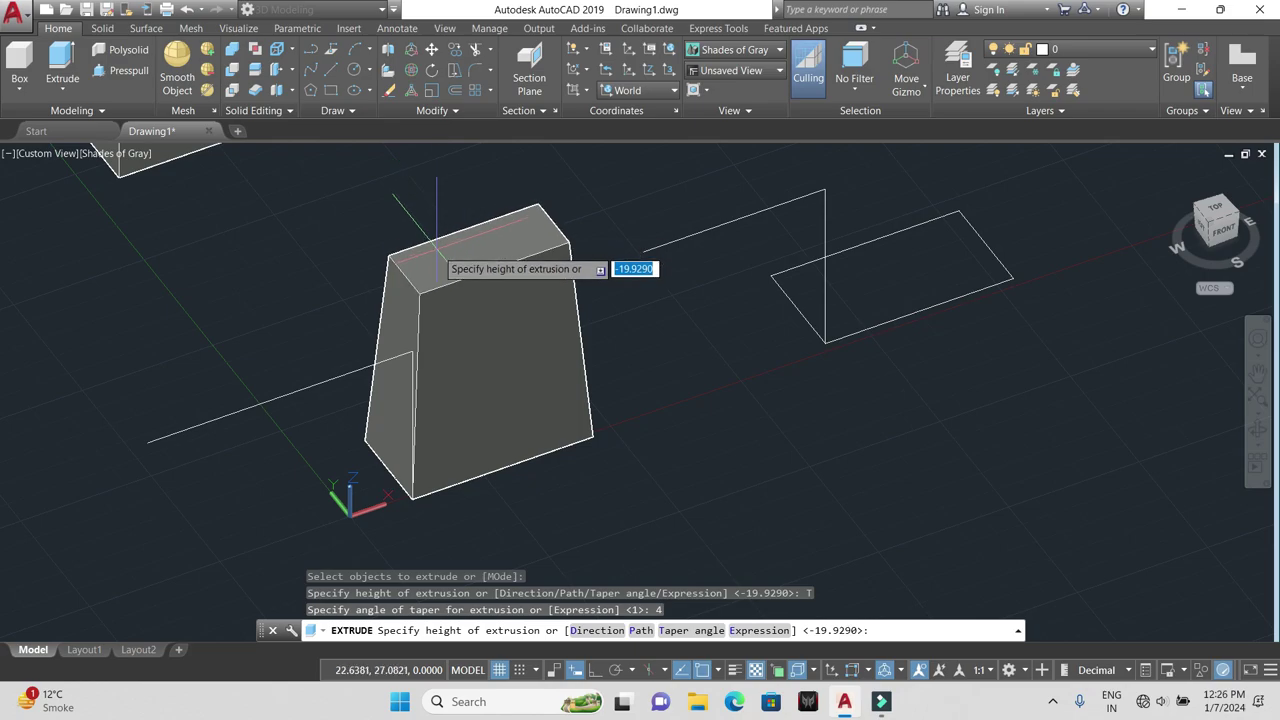
pyautogui.write('20')
pyautogui.press('Return')
pyautogui.keyDown('shift'); pyautogui.moveTo(434, 250); pyautogui.dragTo(724, 466, button='middle'); pyautogui.keyUp('shift')
# Step: Undo the view changes and the 20-unit tapered extrusion
pyautogui.hotkey('ctrl', 'z')
pyautogui.hotkey('ctrl', 'z')
pyautogui.hotkey('ctrl', 'z')
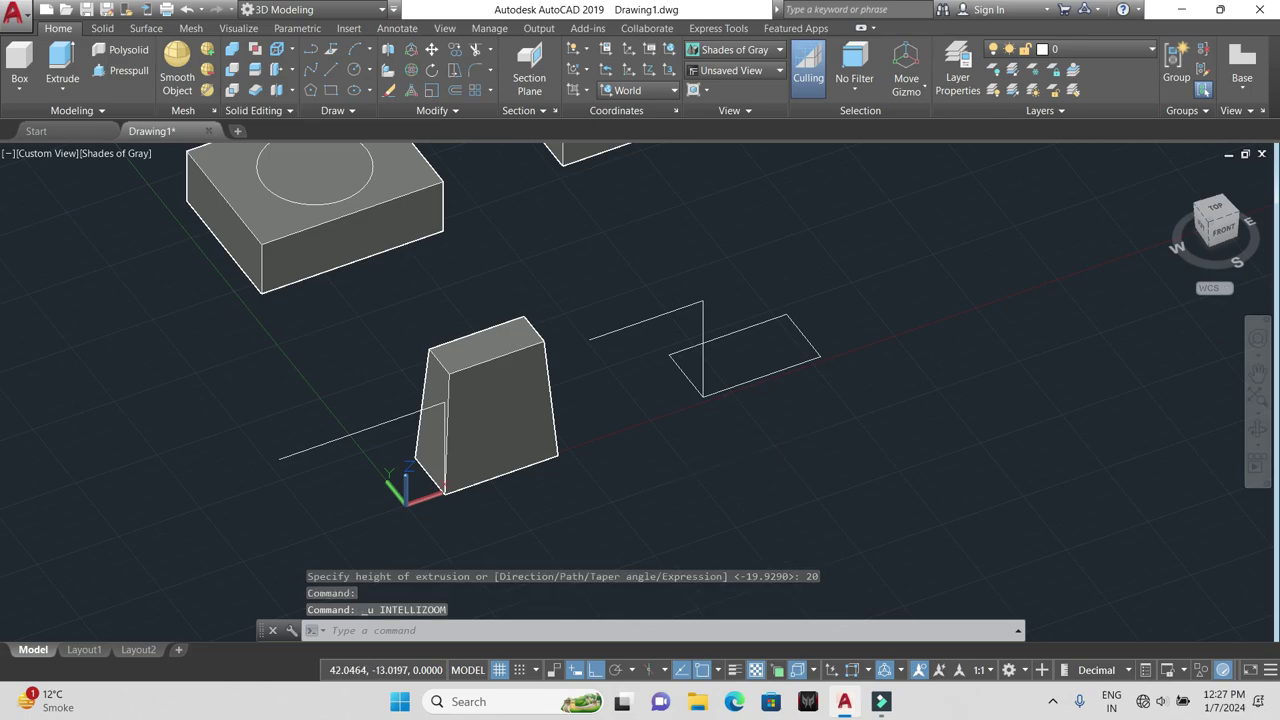
pyautogui.hotkey('ctrl', 'z')
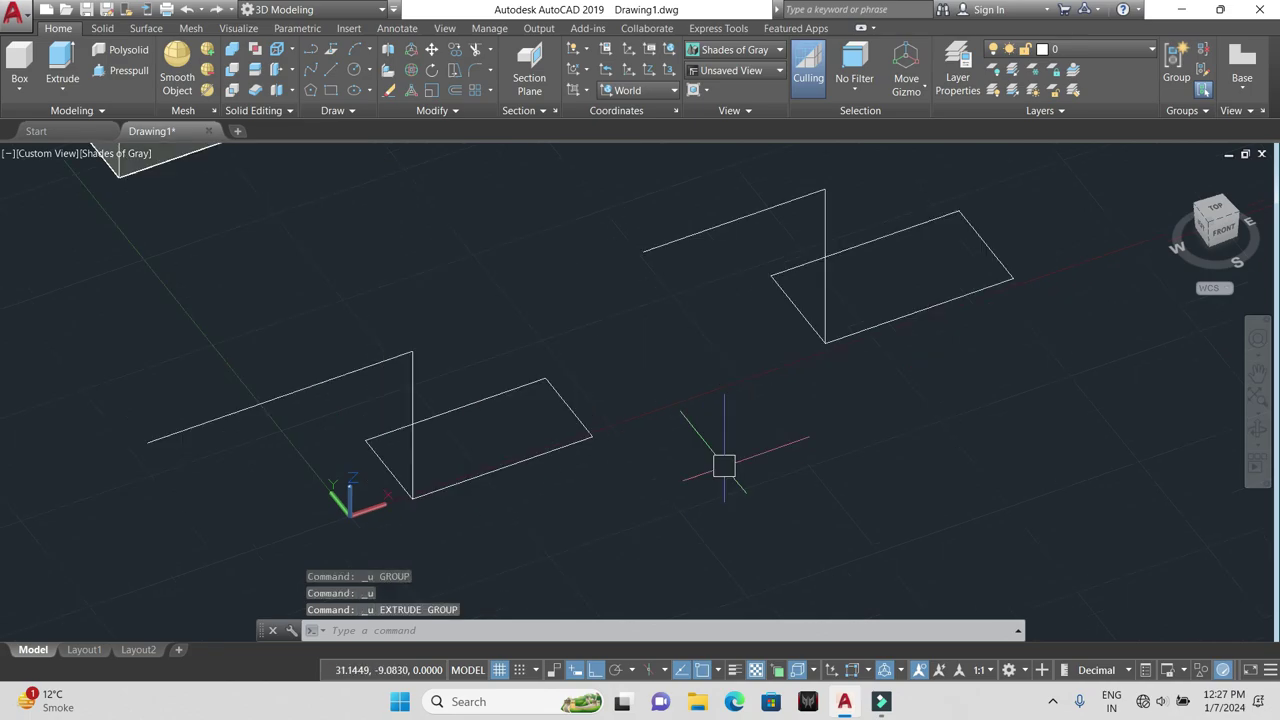
# Step: Extrude the rectangle near the origin as a solid with the Expression option, entering 20 for the height
pyautogui.click(62, 88)
pyautogui.click(85, 118)
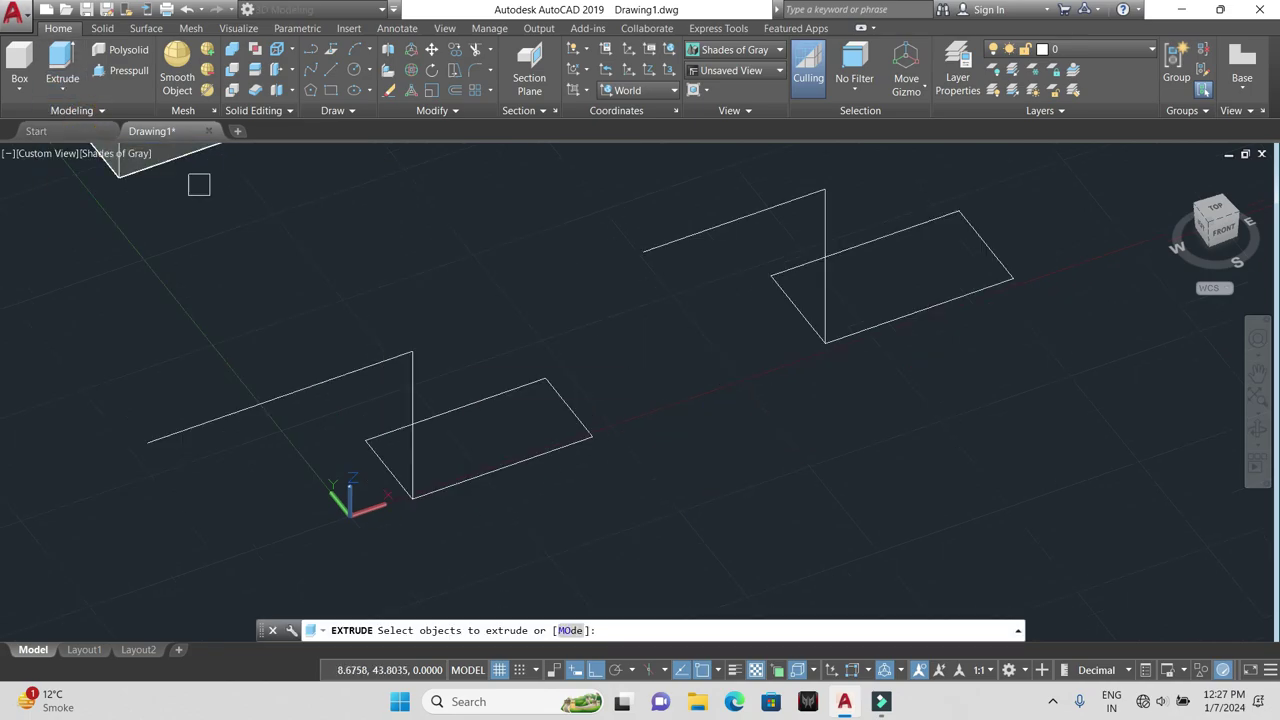
pyautogui.click(540, 451)
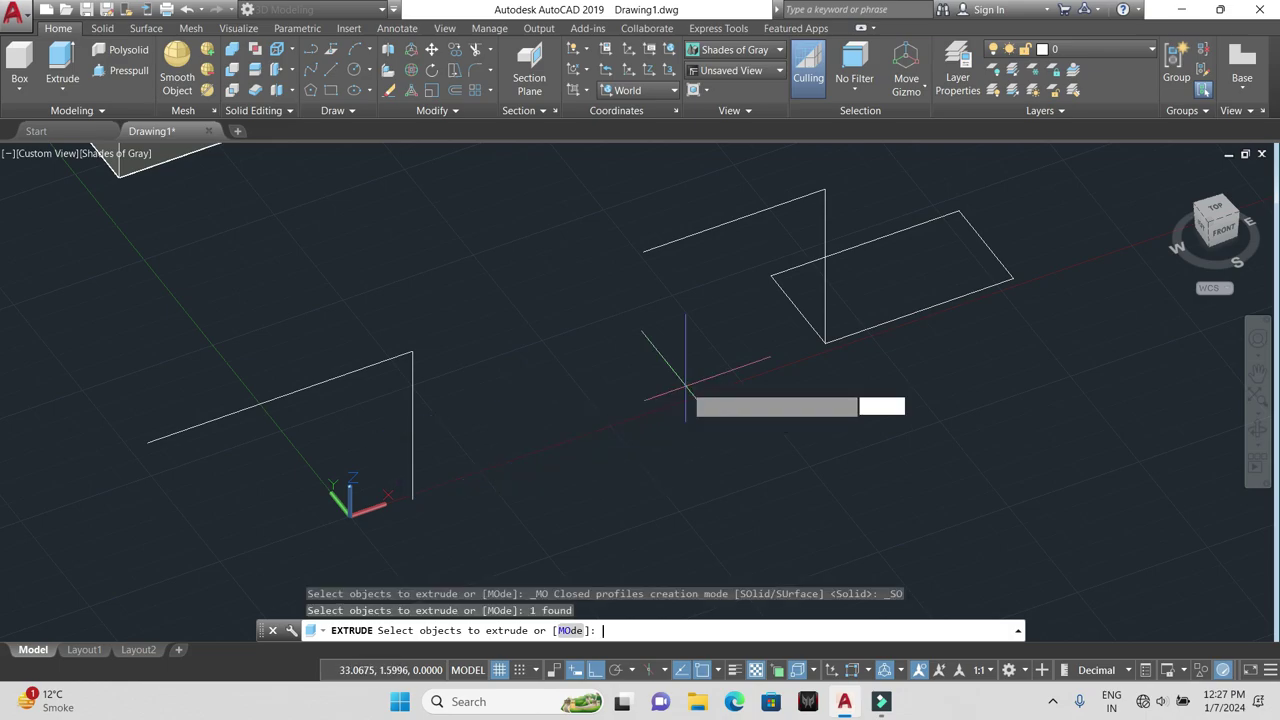
pyautogui.press('Return')
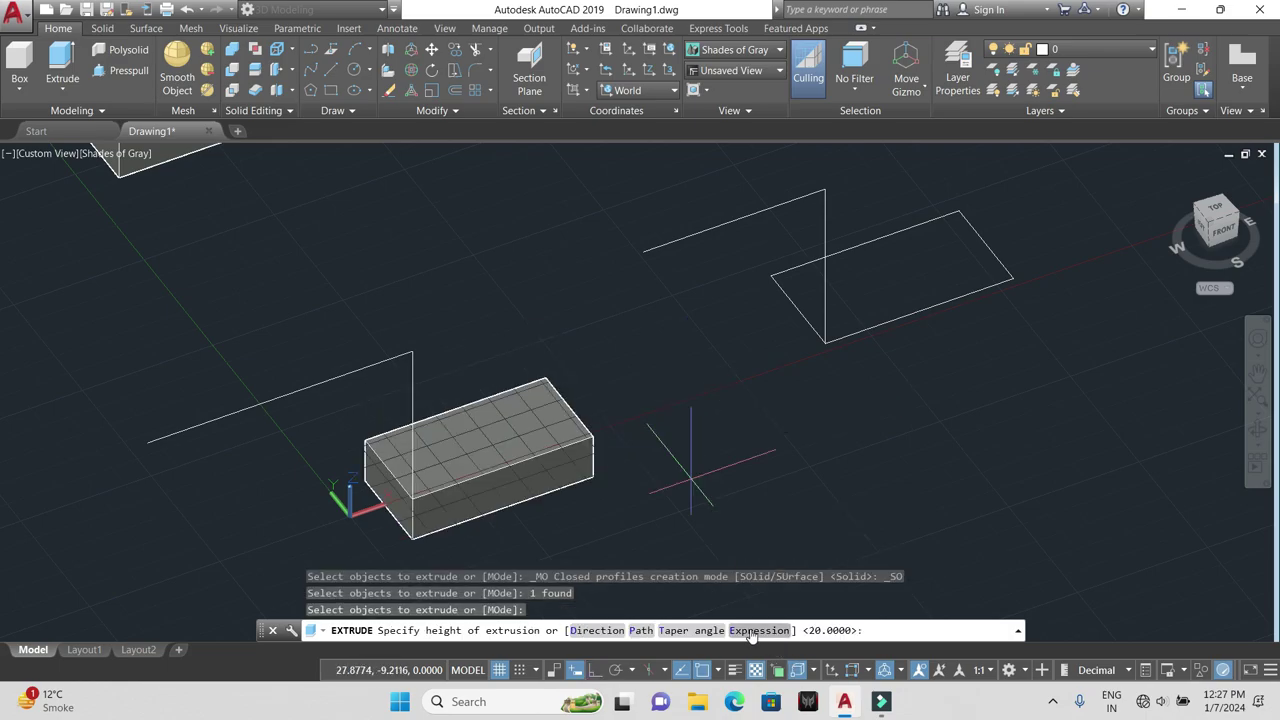
pyautogui.click(751, 630)
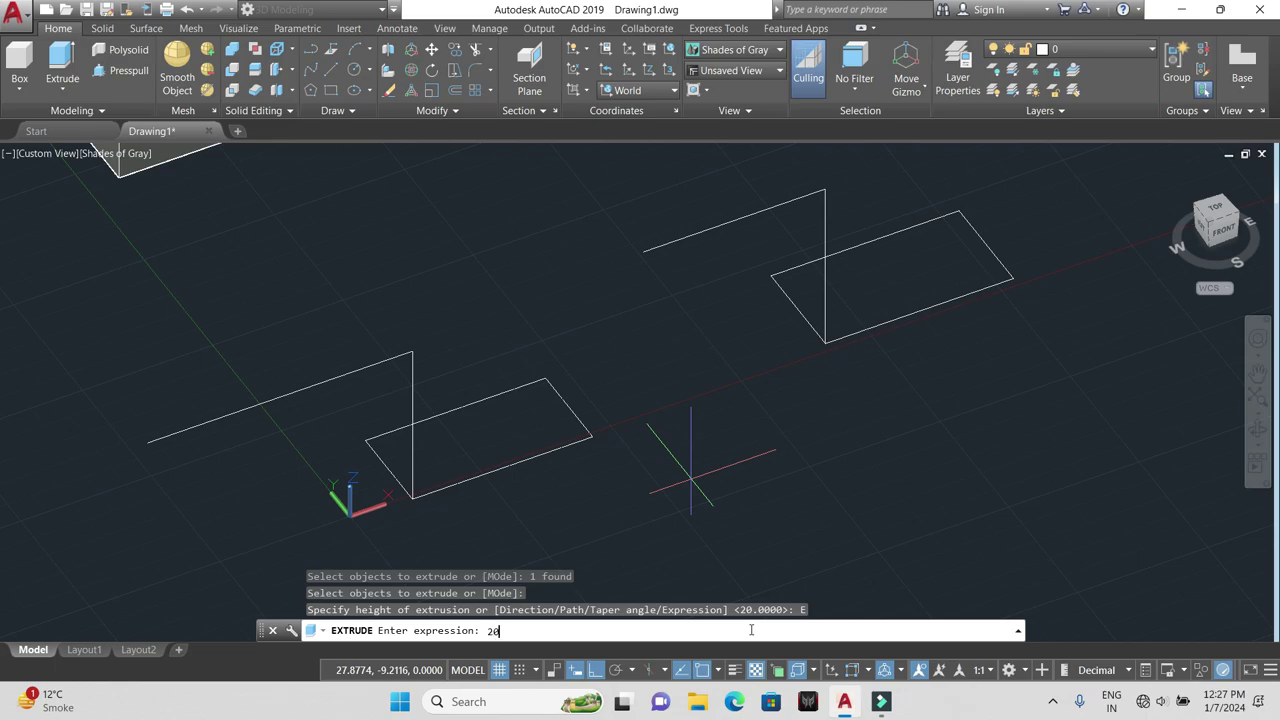
pyautogui.write('20')
pyautogui.press('Return')
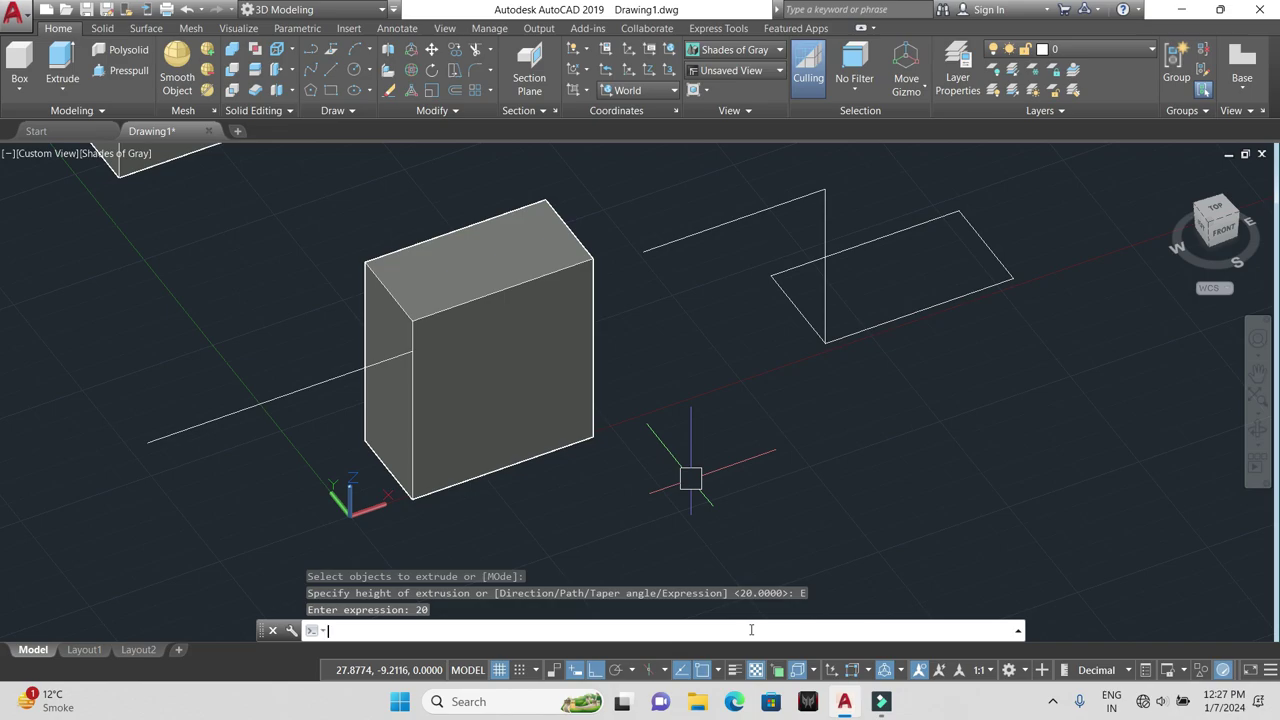
pyautogui.click(64, 86)
pyautogui.click(83, 116)
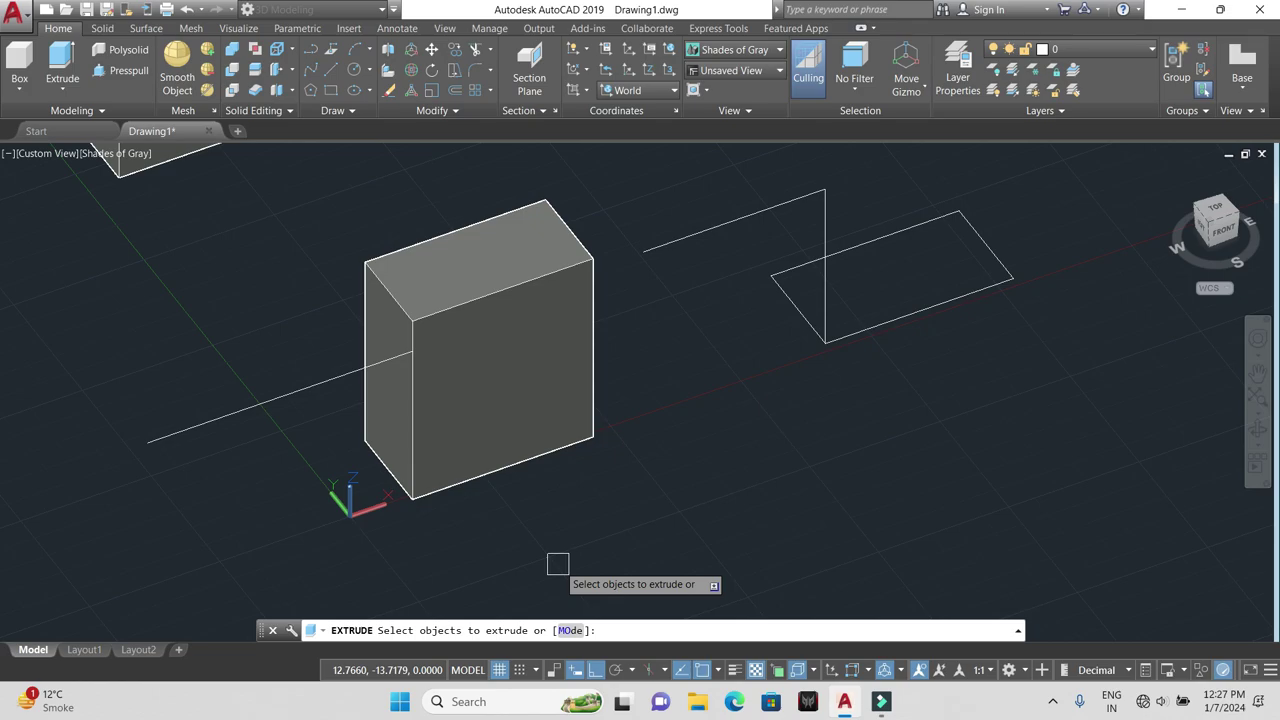
pyautogui.click(923, 300)
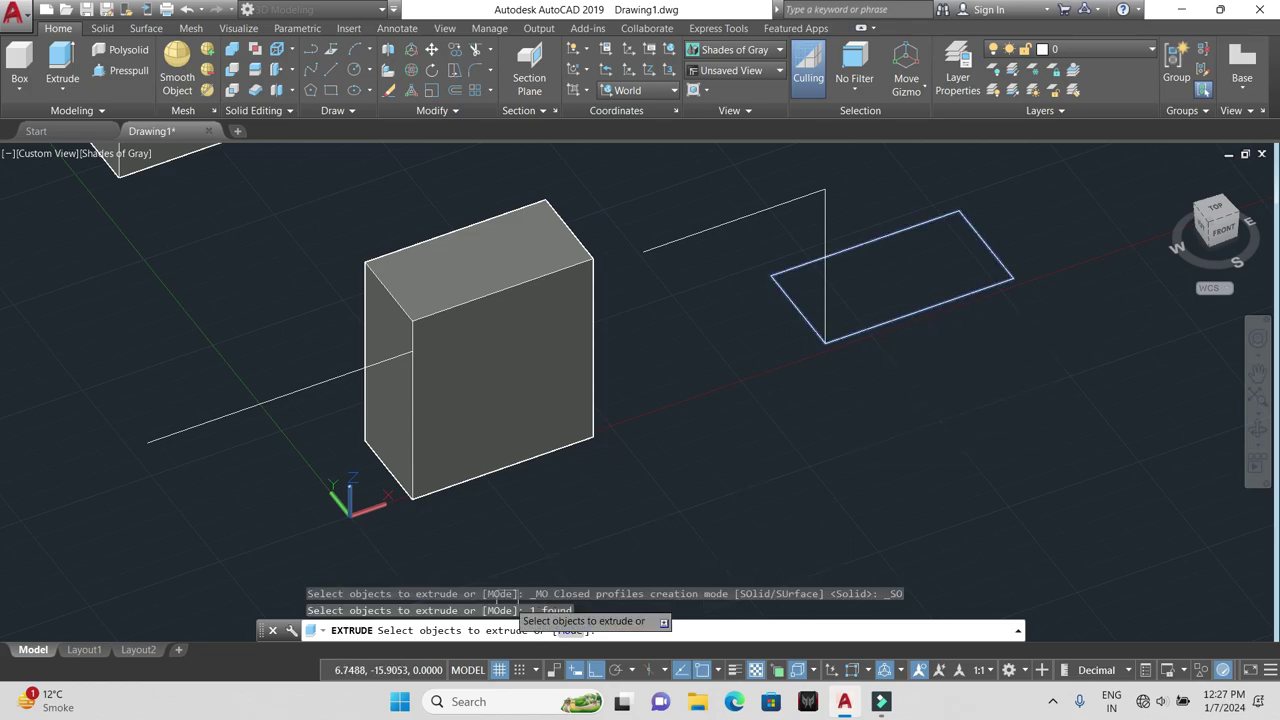
pyautogui.press('Return')
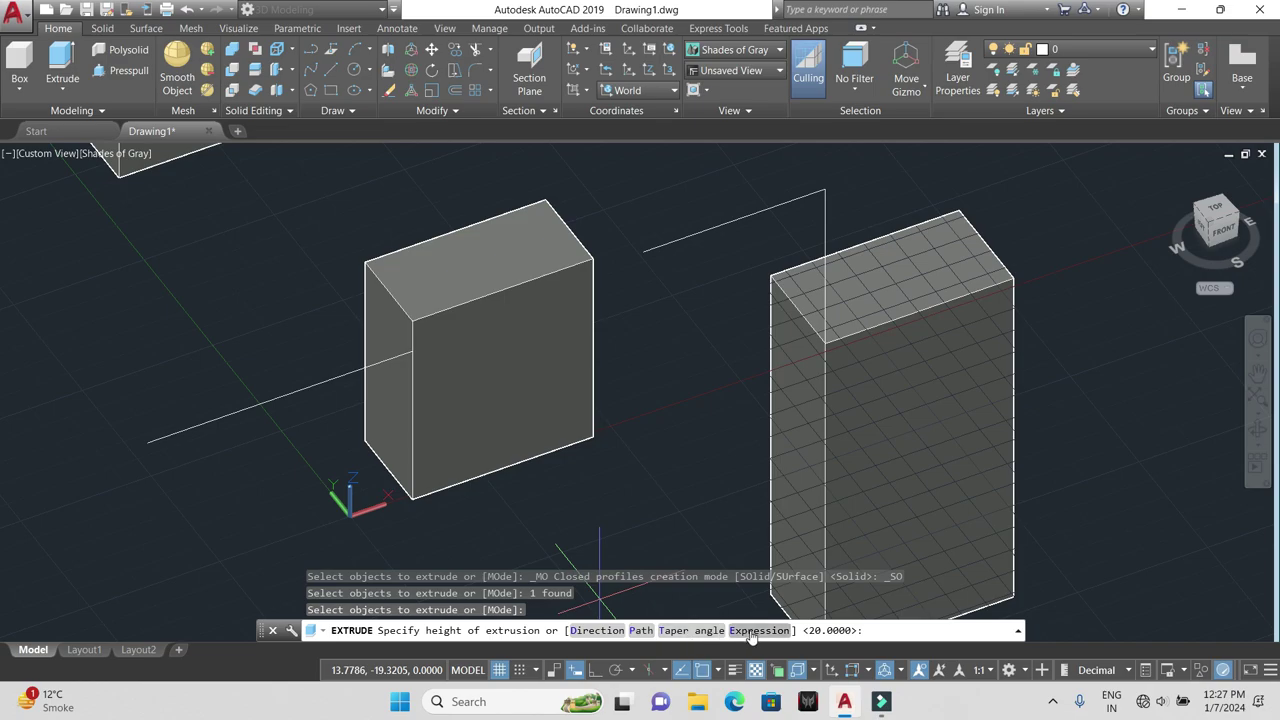
pyautogui.press('Escape')
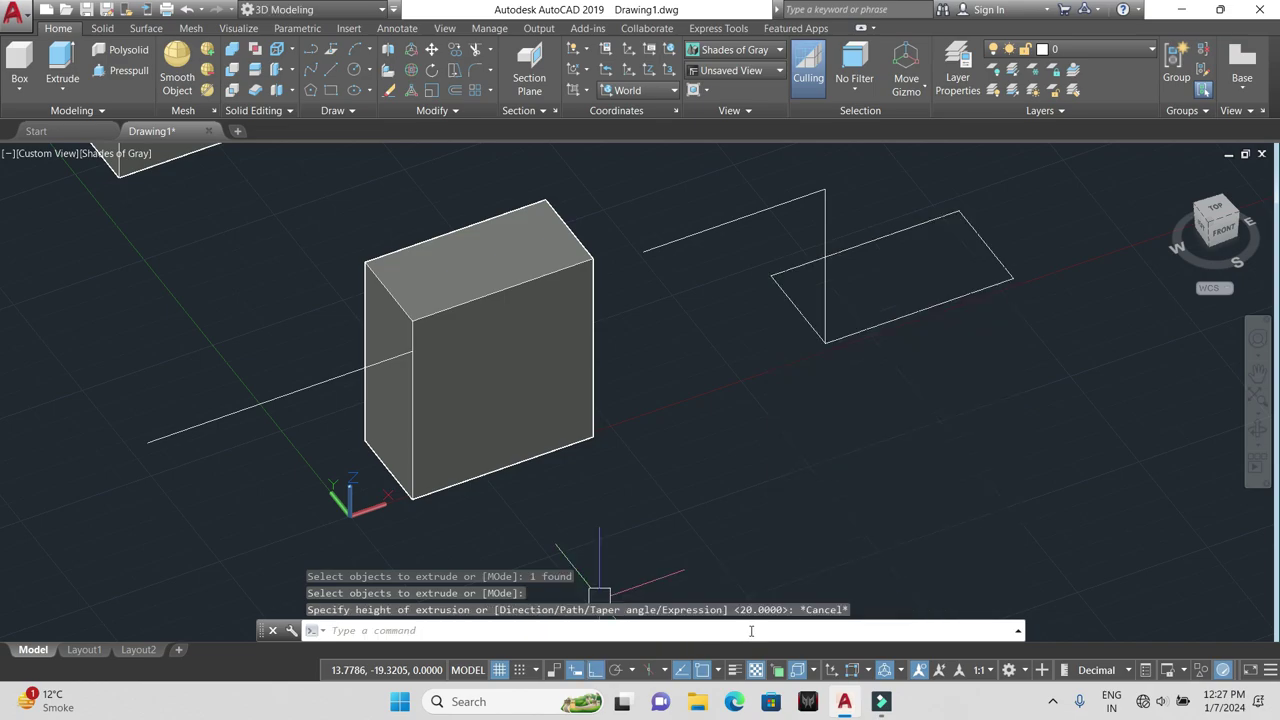
pyautogui.press('Escape')
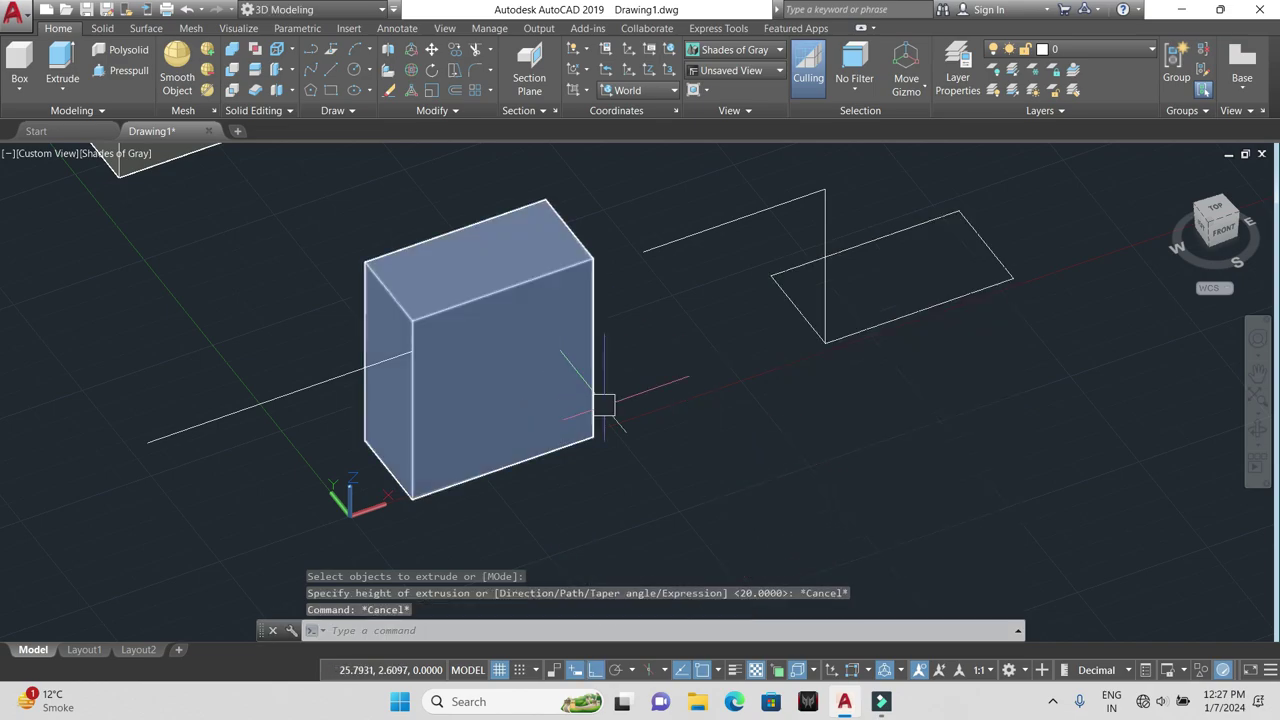
# Step: Try a Presspull extrusion on the rectangle farther along the X axis, and cancel it before fixing a height
pyautogui.moveTo(603, 403); pyautogui.dragTo(428, 408, button='middle')
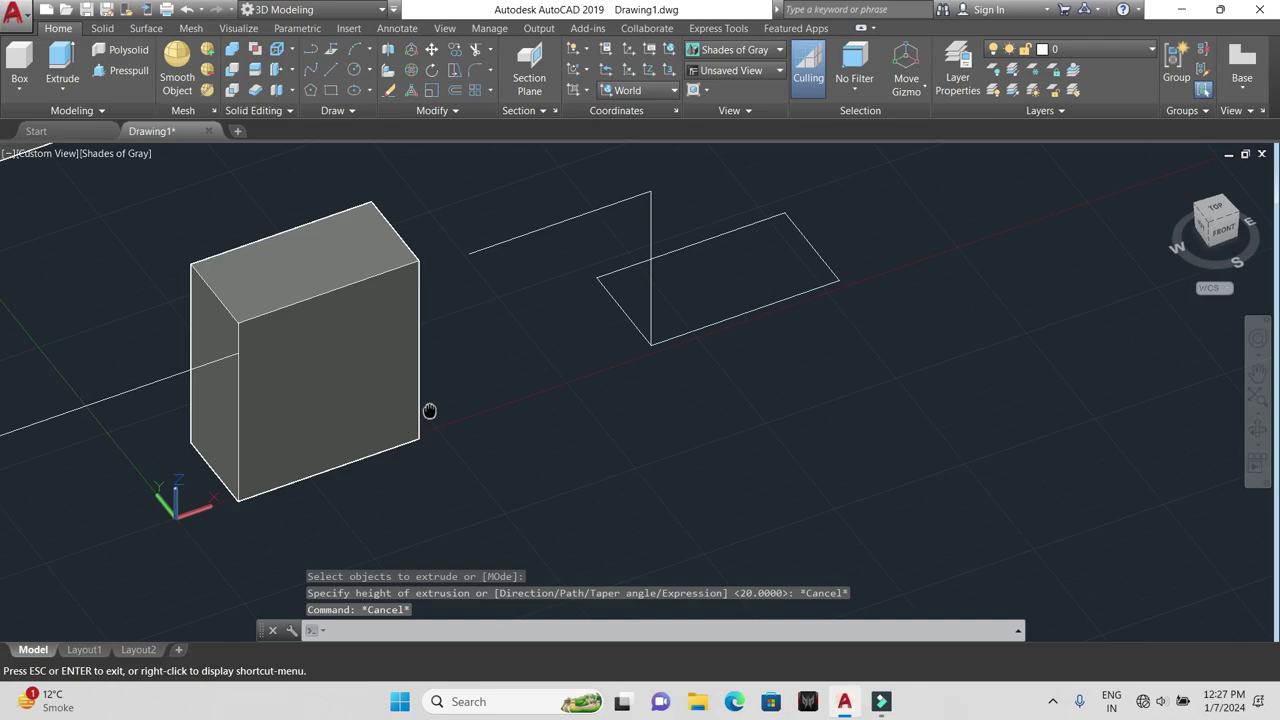
pyautogui.click(114, 77)
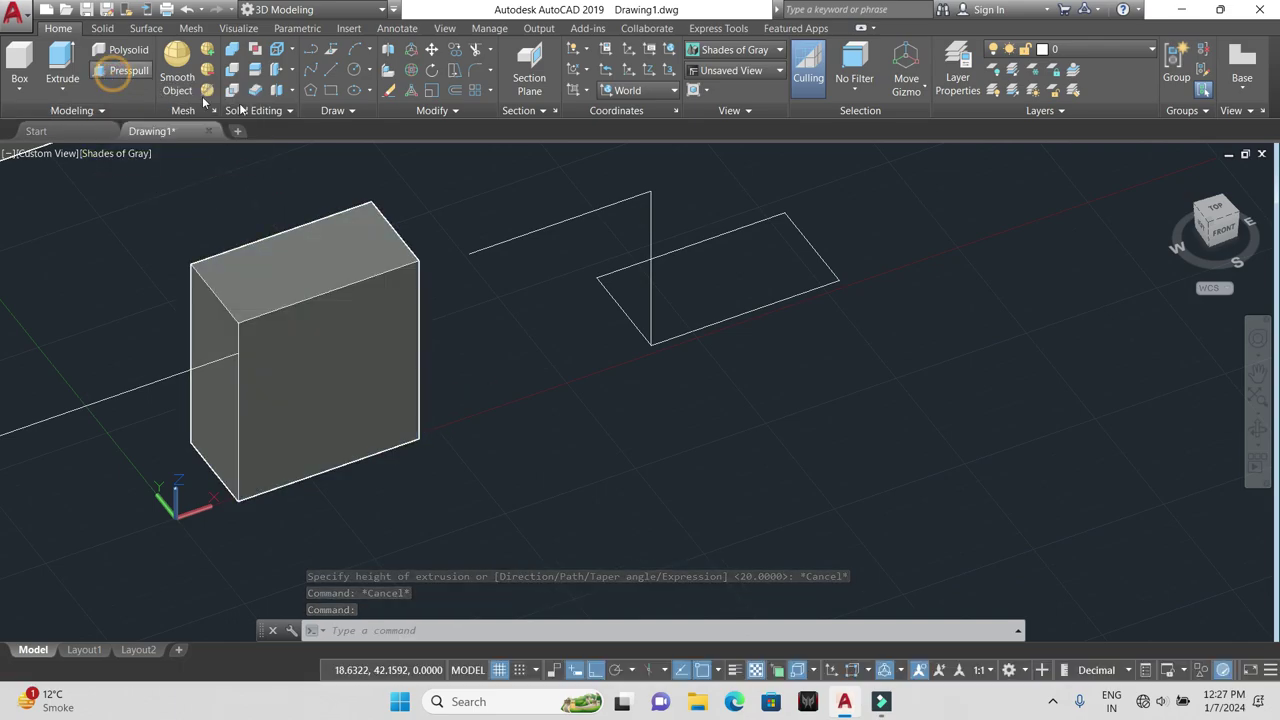
pyautogui.click(760, 309)
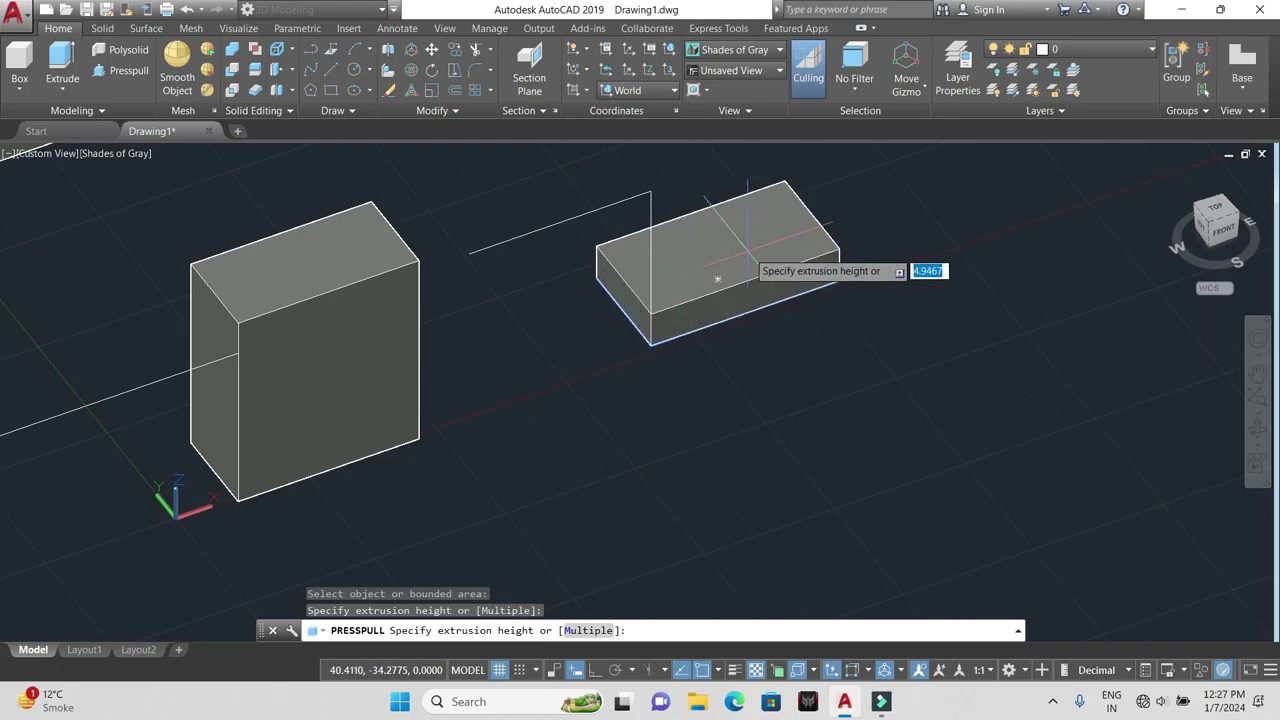
pyautogui.press('Escape')
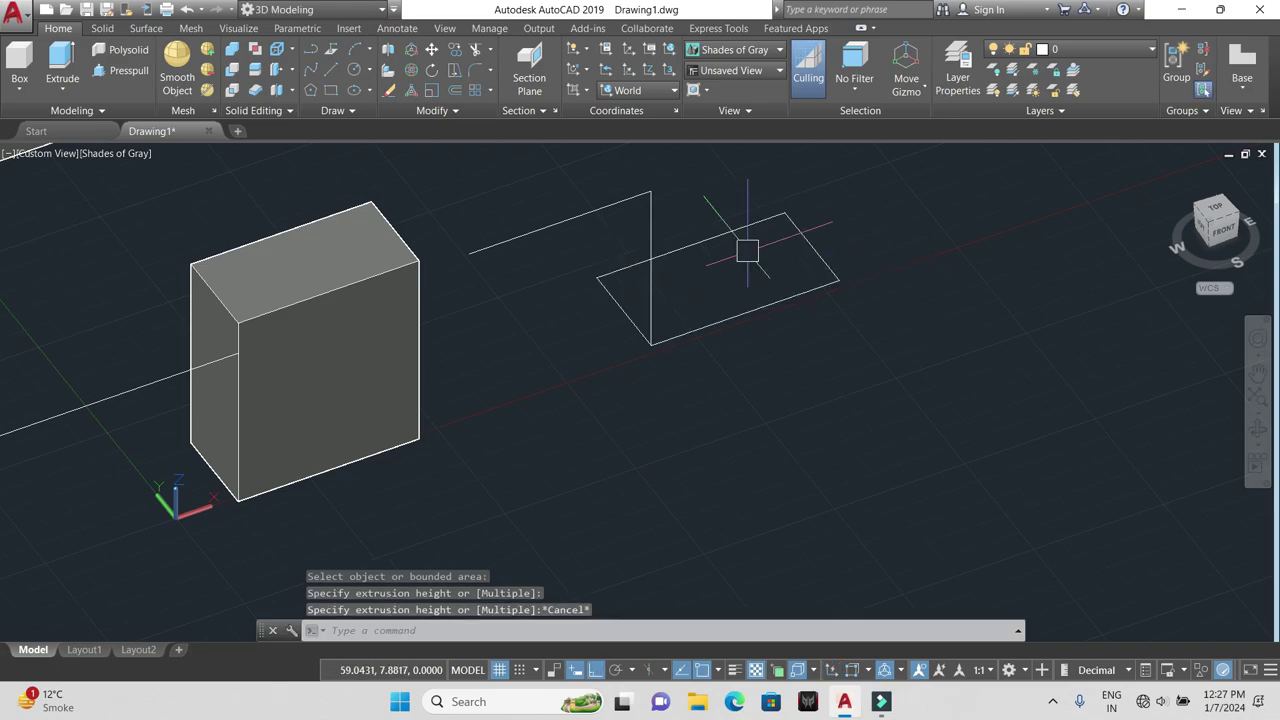
# Step: Undo the Presspull attempt, the view change and the expression-based extrusion of the rectangle near the origin
pyautogui.click(366, 286)
pyautogui.press('Escape')
pyautogui.hotkey('ctrl', 'z')
pyautogui.hotkey('ctrl', 'z')
pyautogui.hotkey('ctrl', 'z')
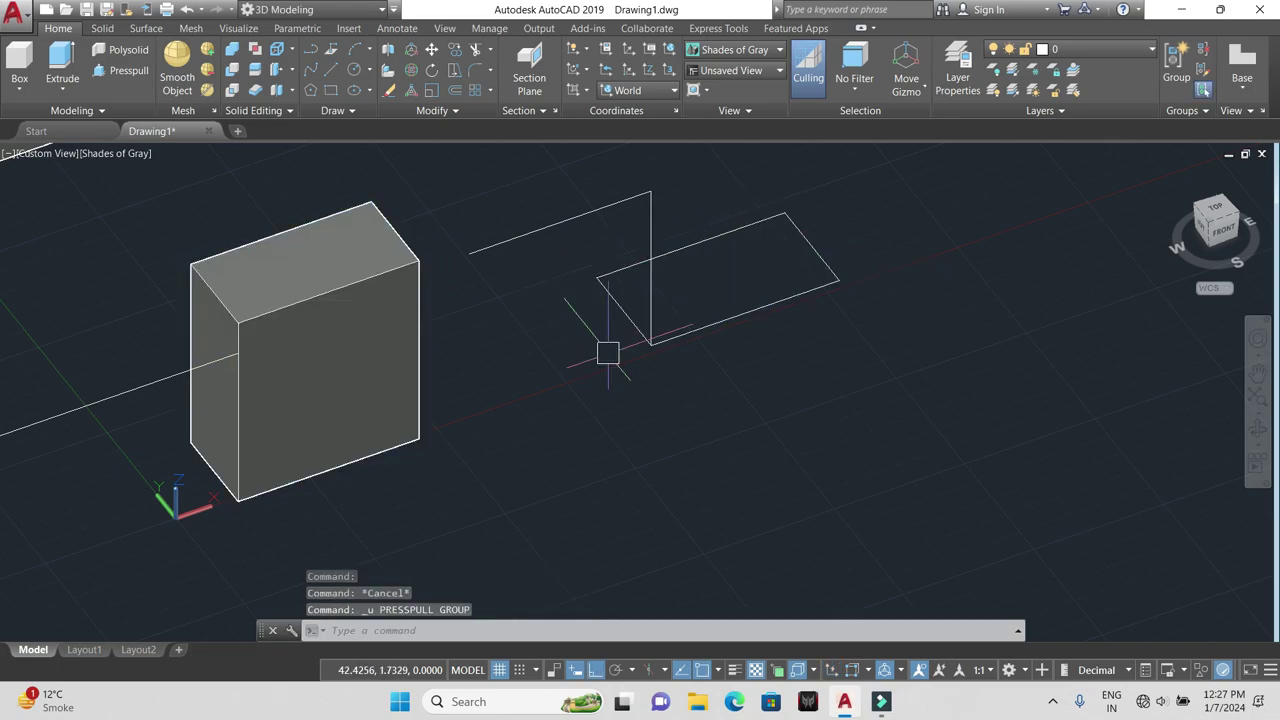
pyautogui.hotkey('ctrl', 'z')
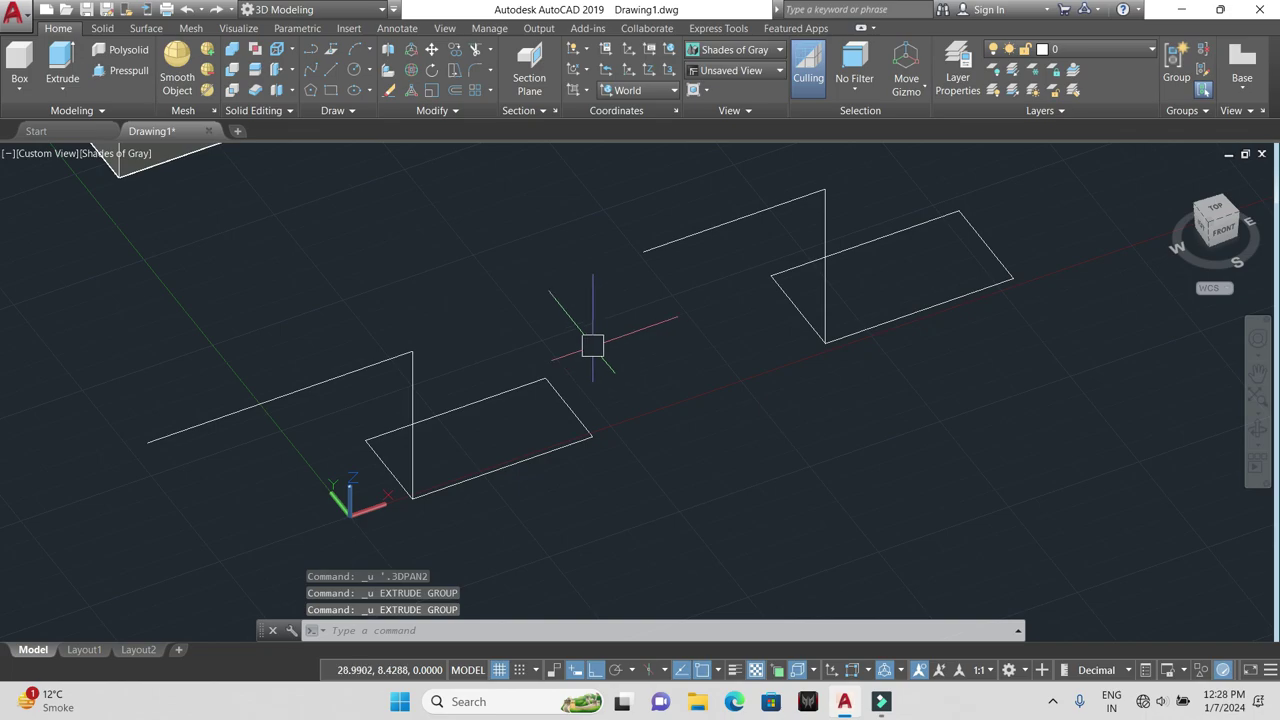
# Step: Try Presspull with the Multiple option on both rectangles together, and cancel before fixing a height
pyautogui.click(128, 70)
pyautogui.click(870, 314)
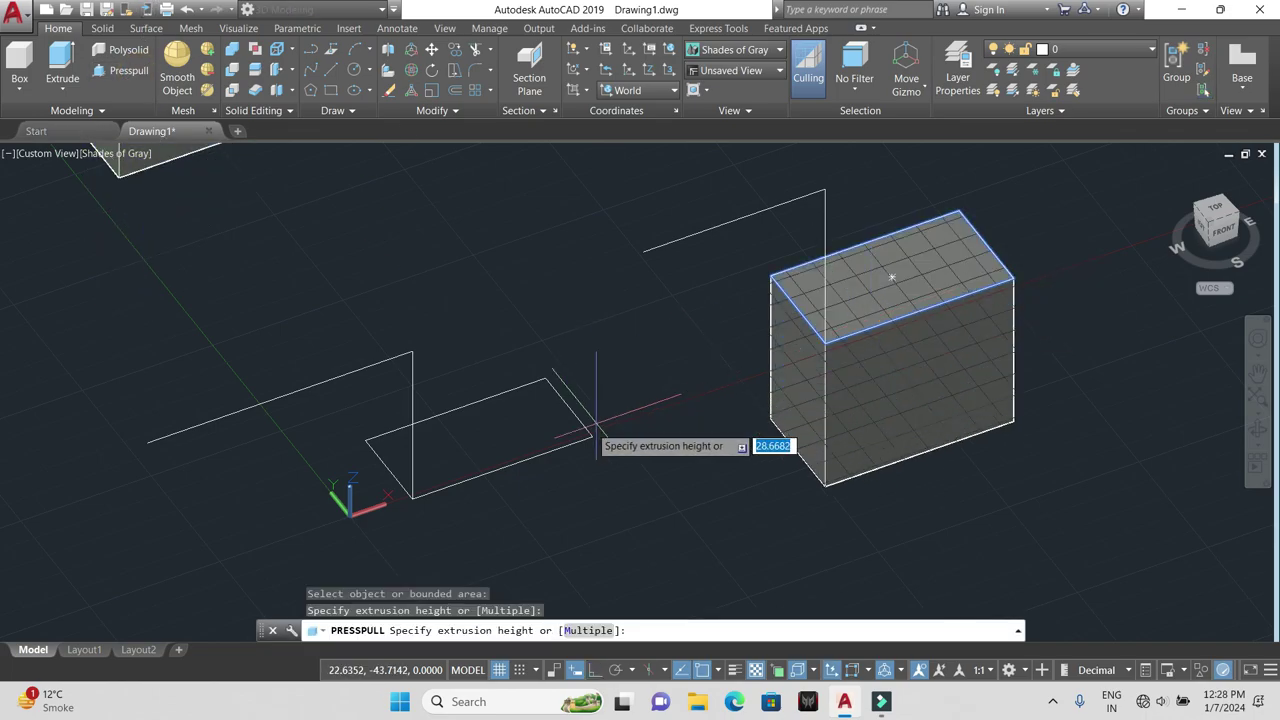
pyautogui.write('m')
pyautogui.press('Return')
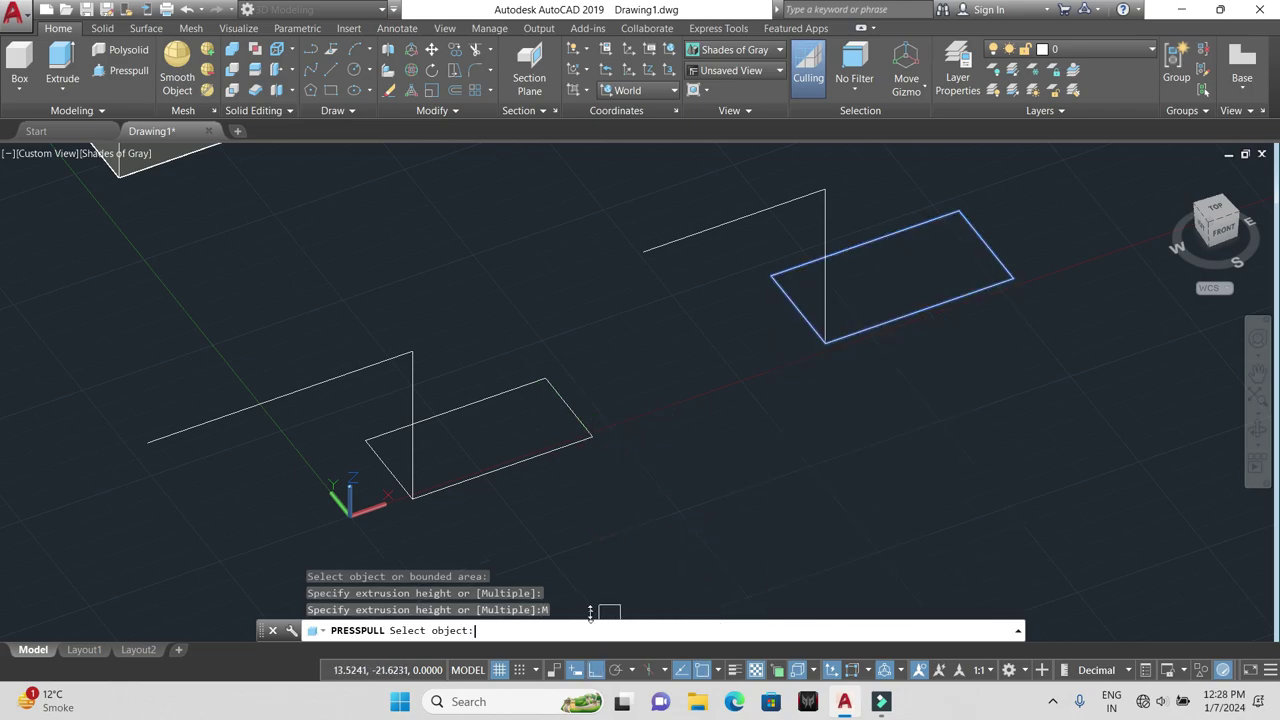
pyautogui.click(542, 462)
pyautogui.press('Return')
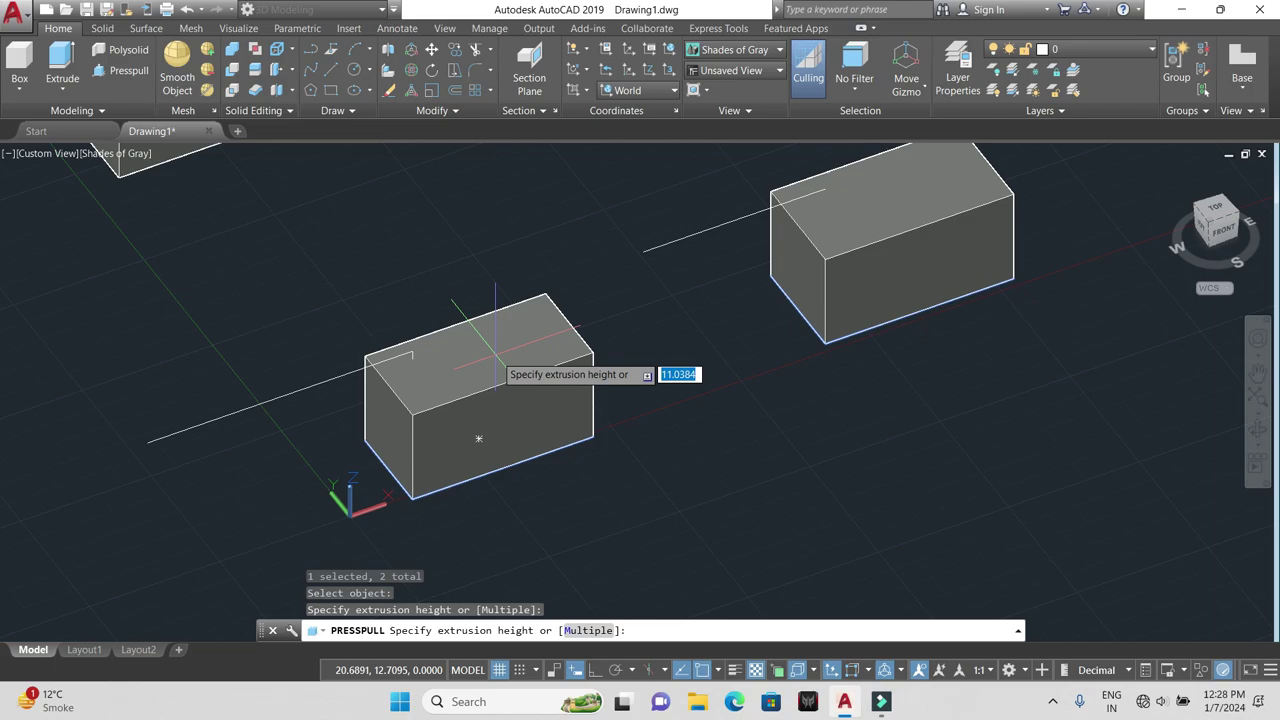
pyautogui.press('Escape')
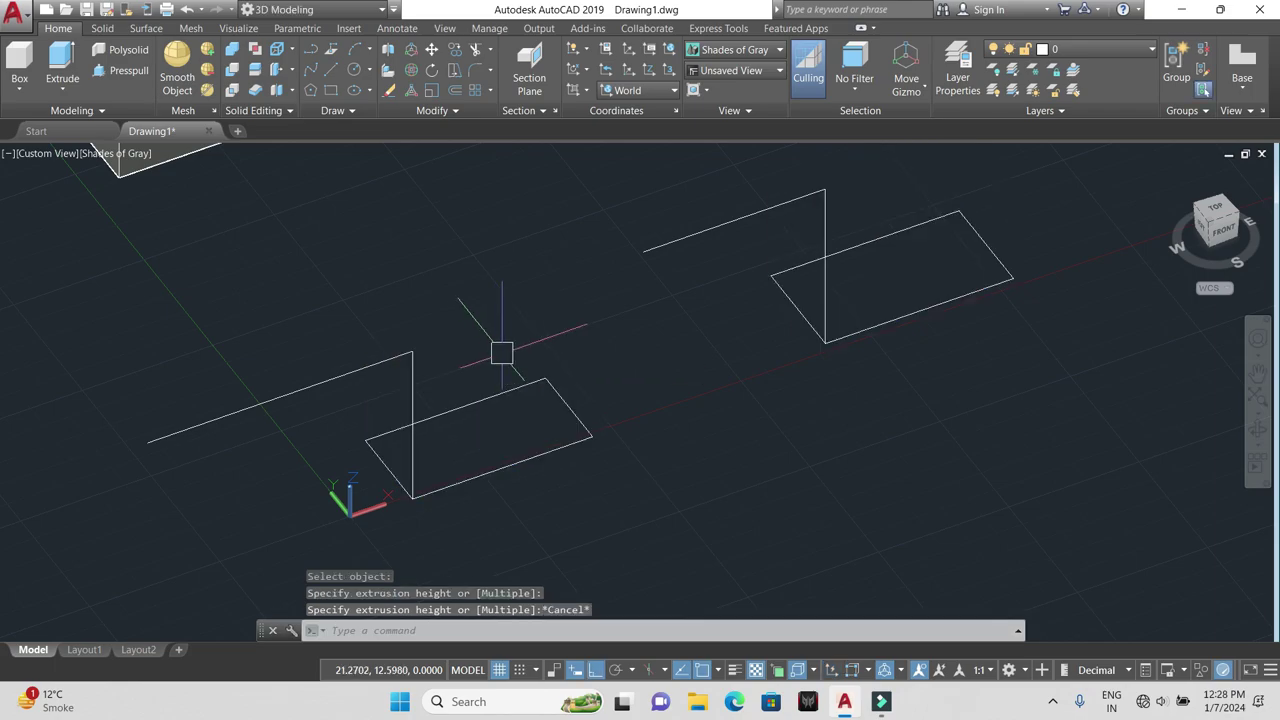
# Step: Extrude the circle on the top face of the first box as a solid, downward through the box and out below it
pyautogui.moveTo(357, 260); pyautogui.dragTo(493, 499, button='middle')
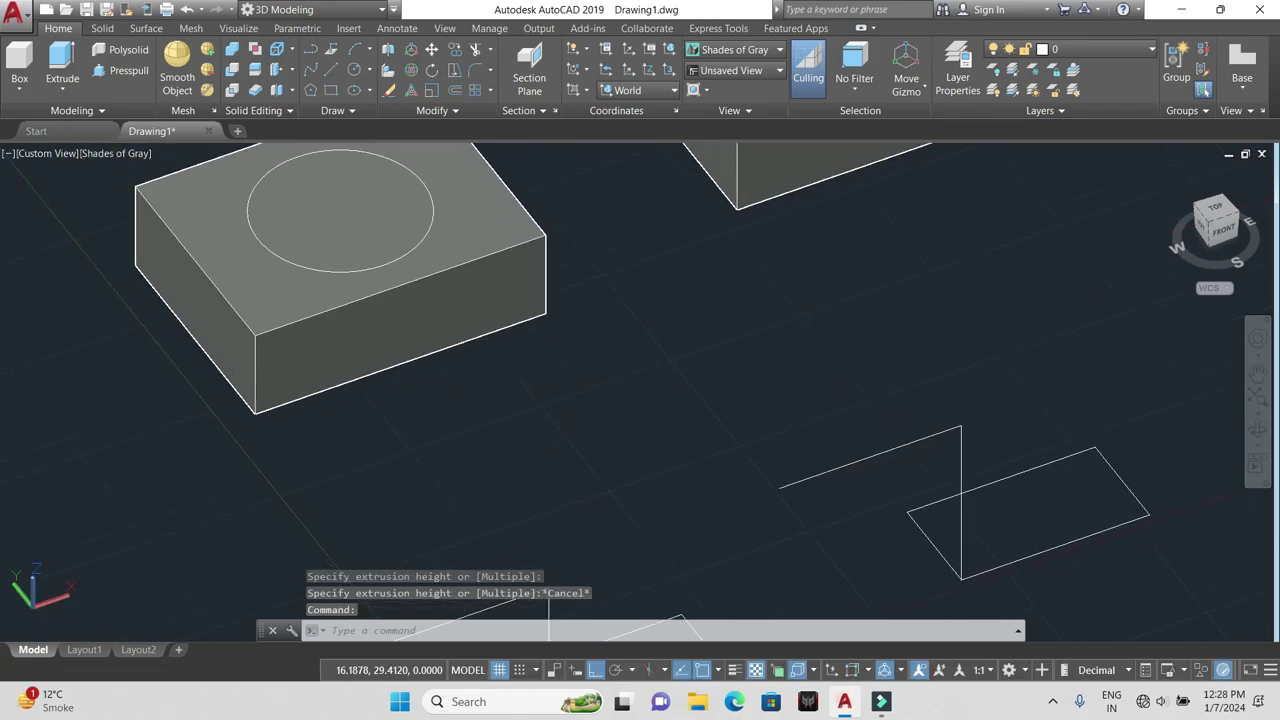
pyautogui.scroll(-2, 461, 376)
pyautogui.moveTo(461, 350); pyautogui.dragTo(467, 485, button='middle')
pyautogui.scroll(1, 450, 410)
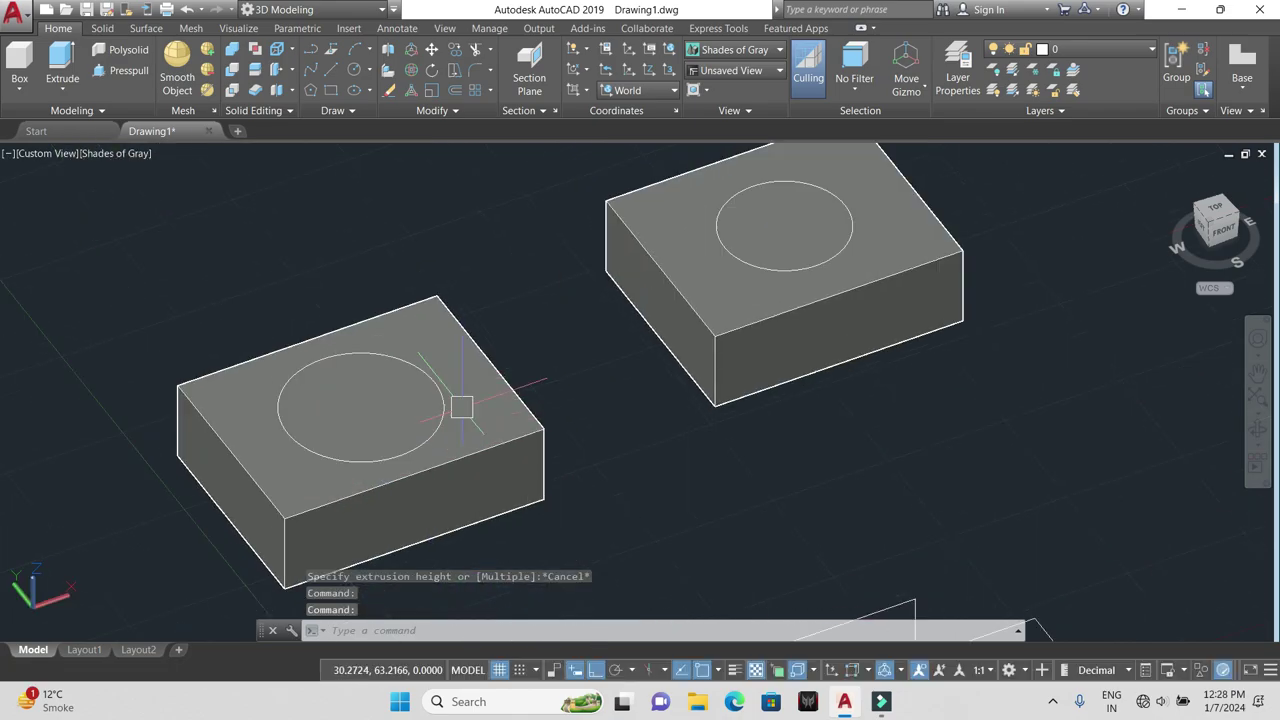
pyautogui.click(62, 86)
pyautogui.click(72, 115)
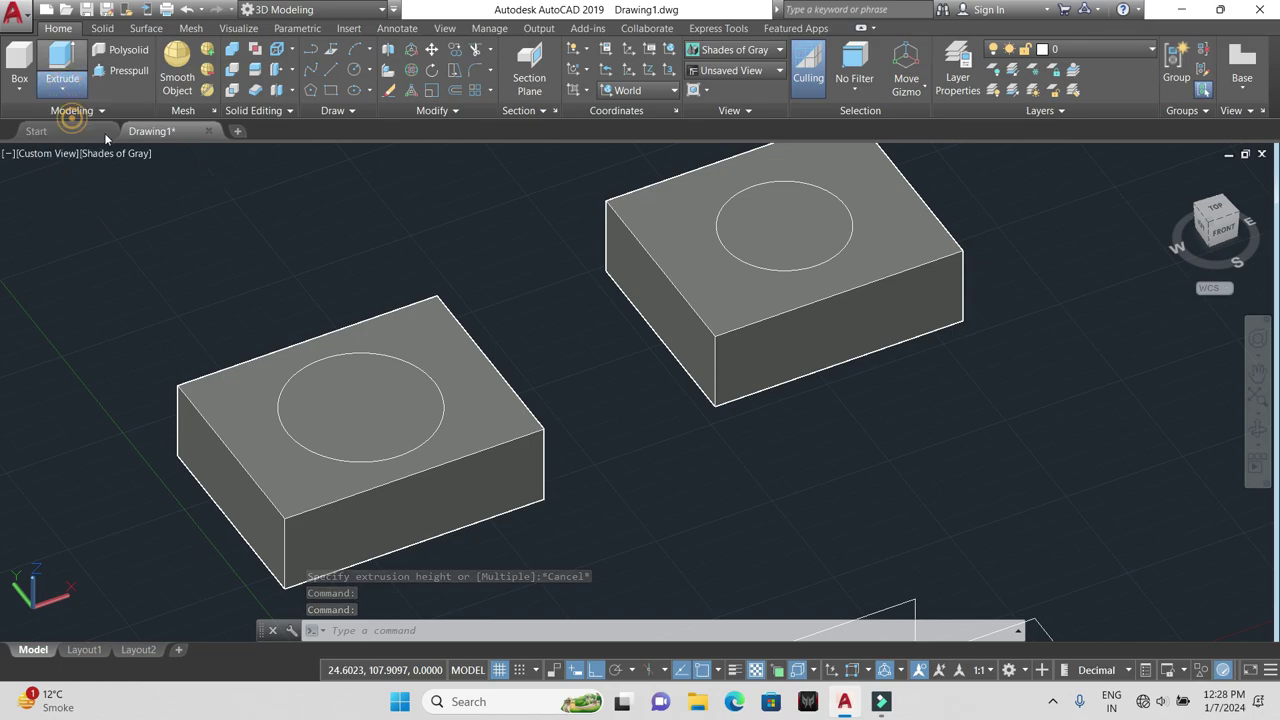
pyautogui.click(304, 368)
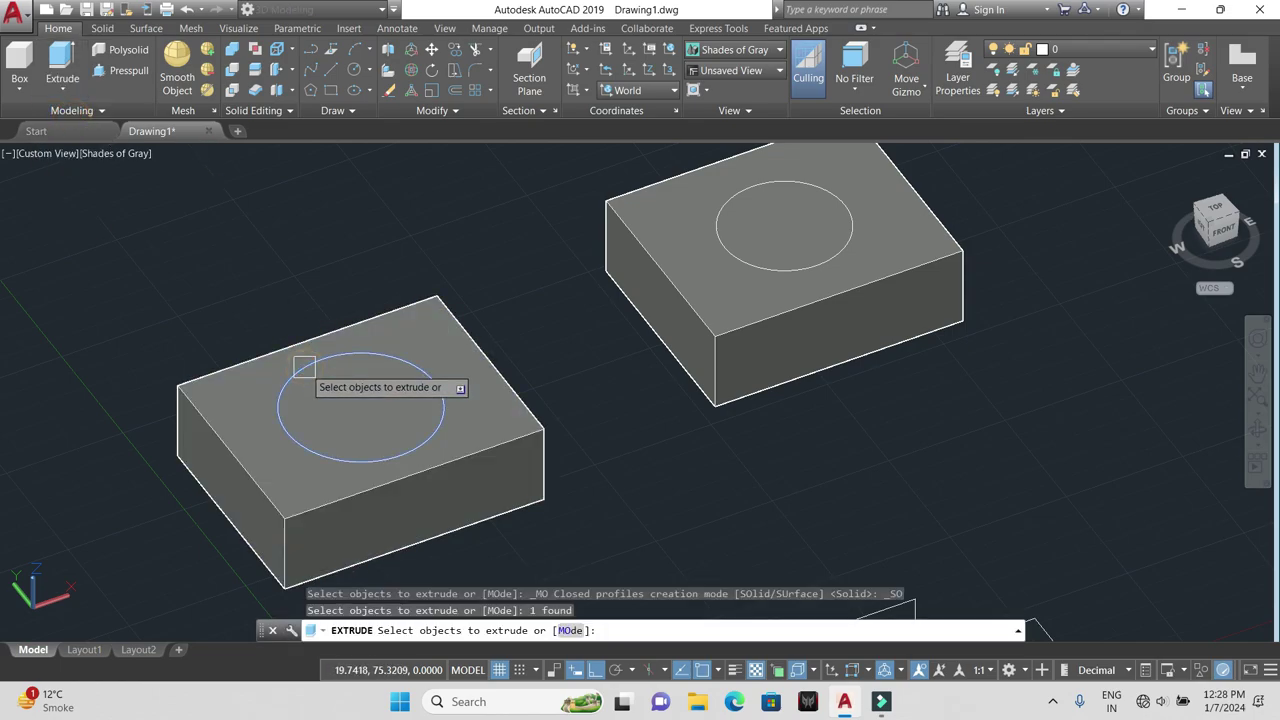
pyautogui.press('Return')
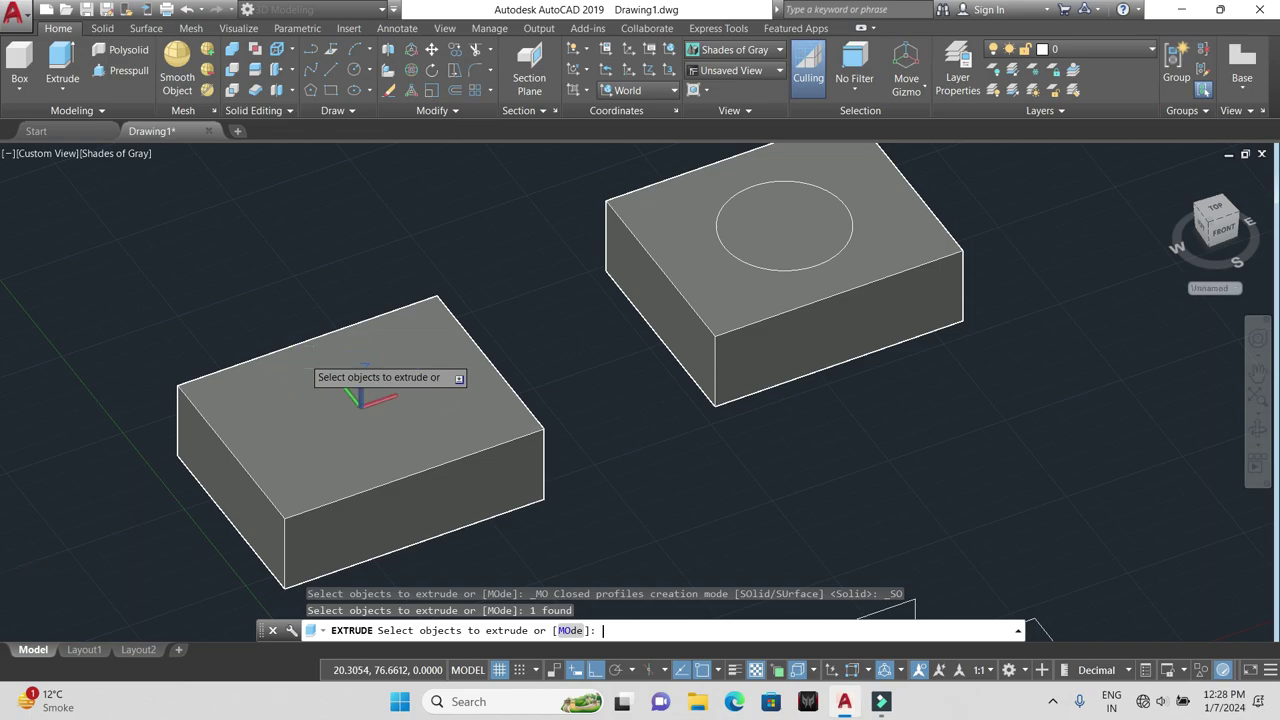
pyautogui.moveTo(414, 547); pyautogui.dragTo(389, 400, button='middle')
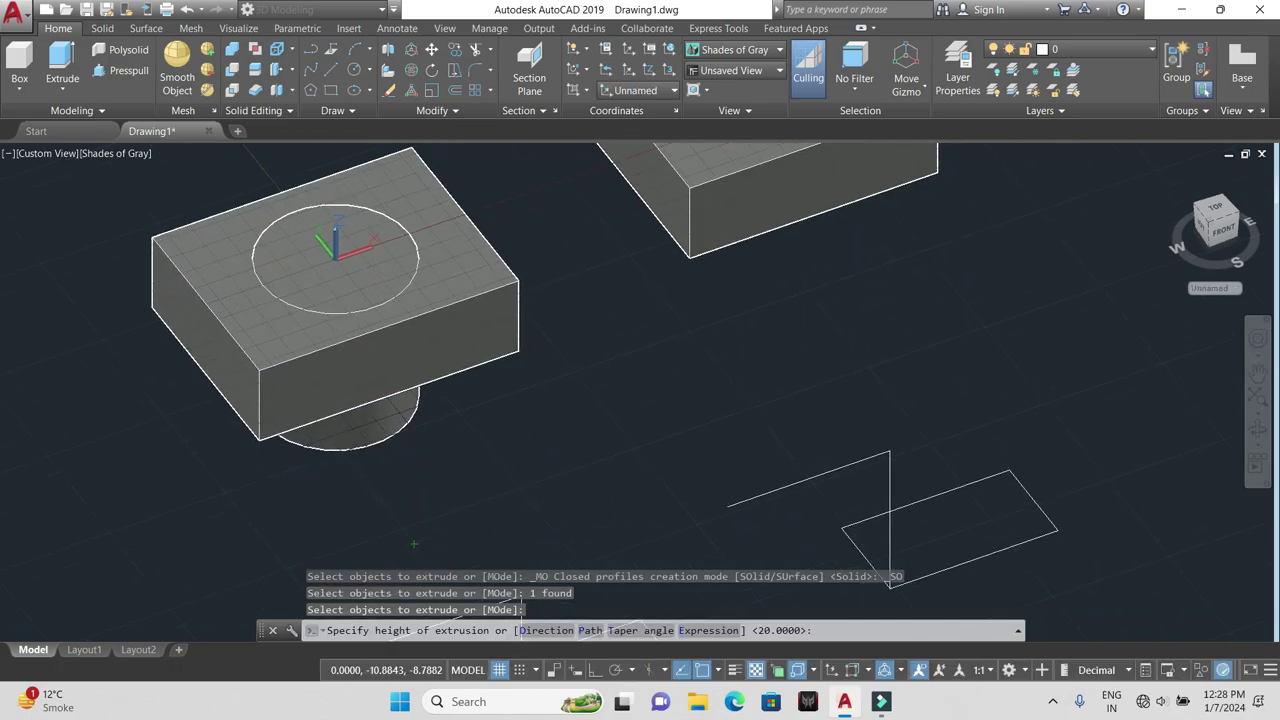
pyautogui.click(397, 514)
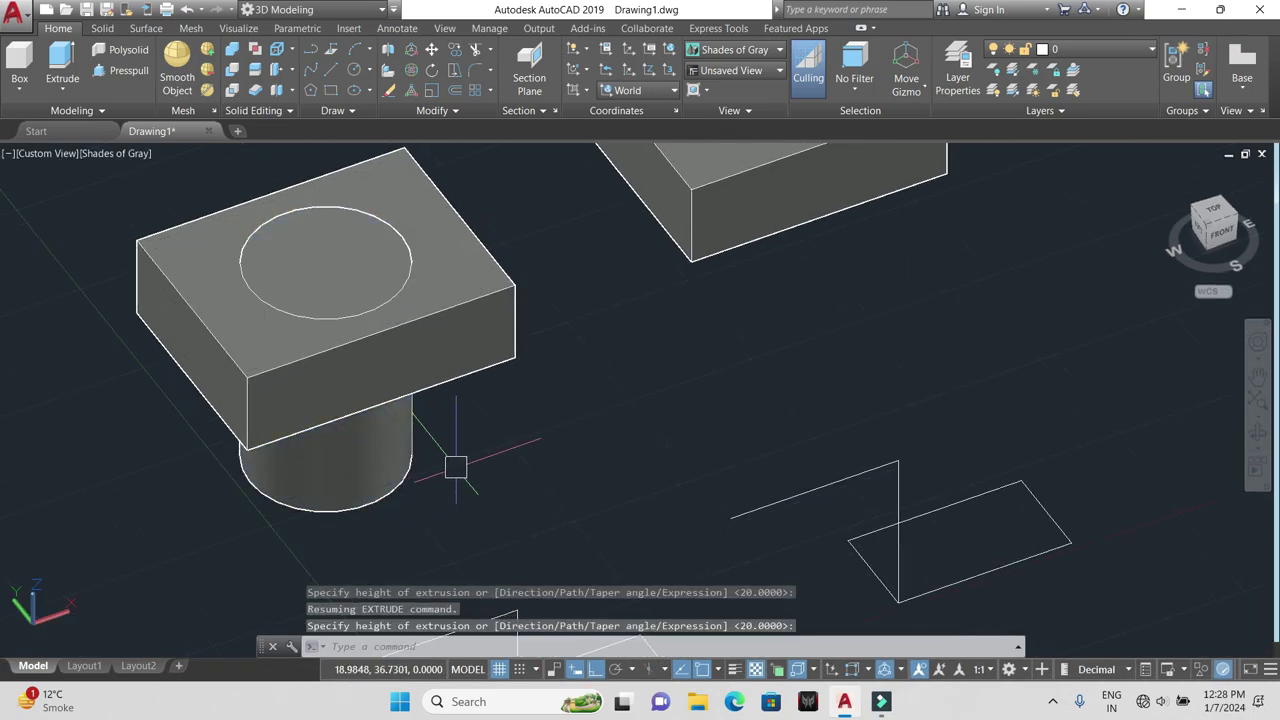
# Step: Presspull the circle outline on the second box's top face downward through the box and out below it
pyautogui.moveTo(597, 342); pyautogui.dragTo(480, 477, button='middle')
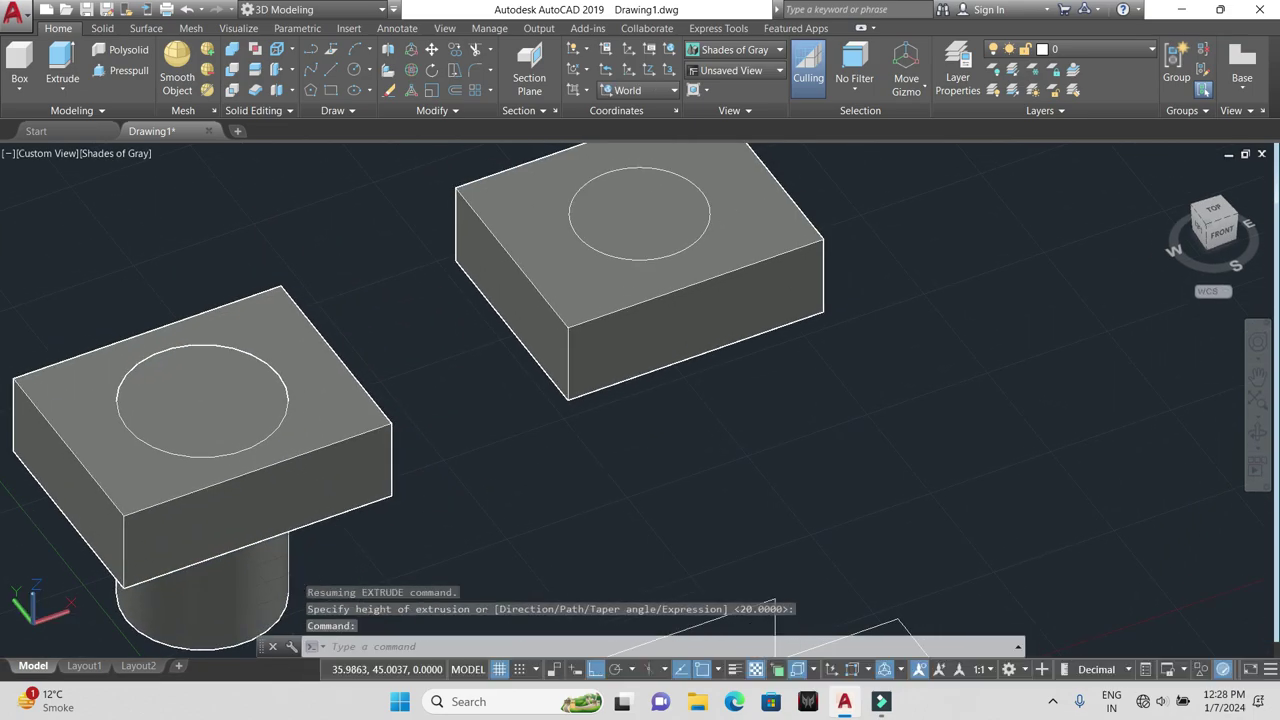
pyautogui.moveTo(534, 423); pyautogui.dragTo(478, 498, button='middle')
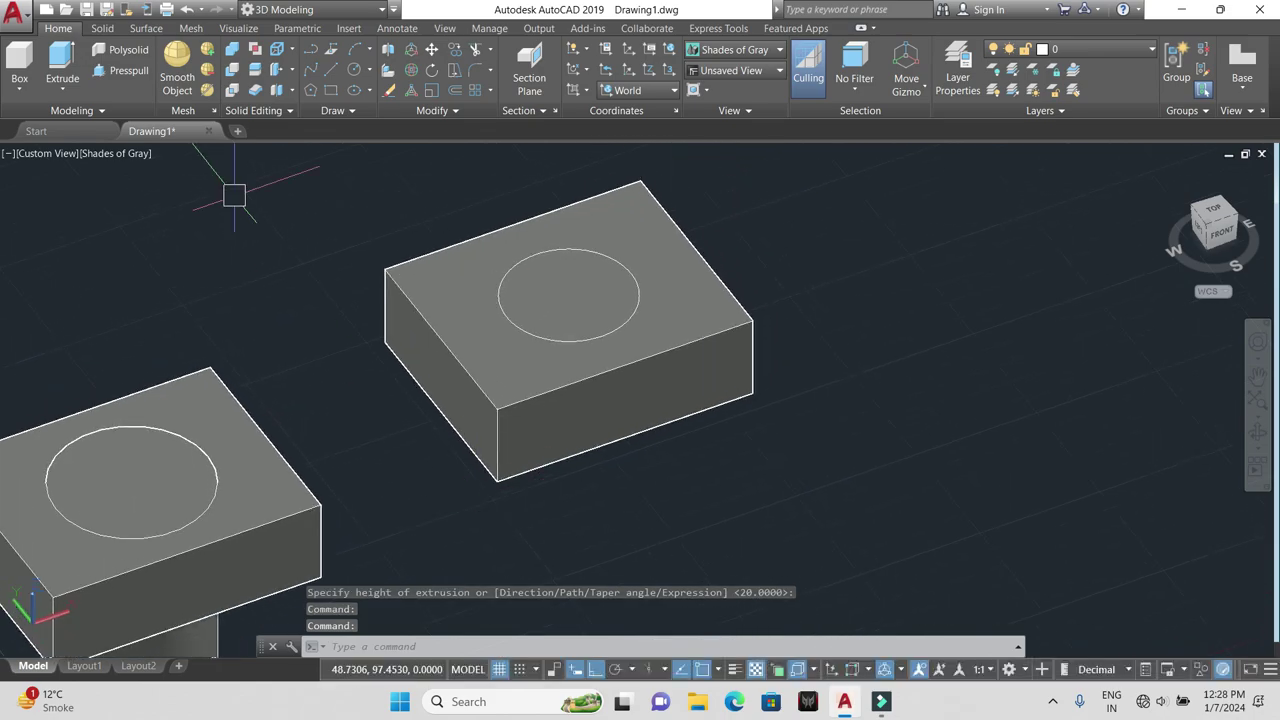
pyautogui.click(128, 70)
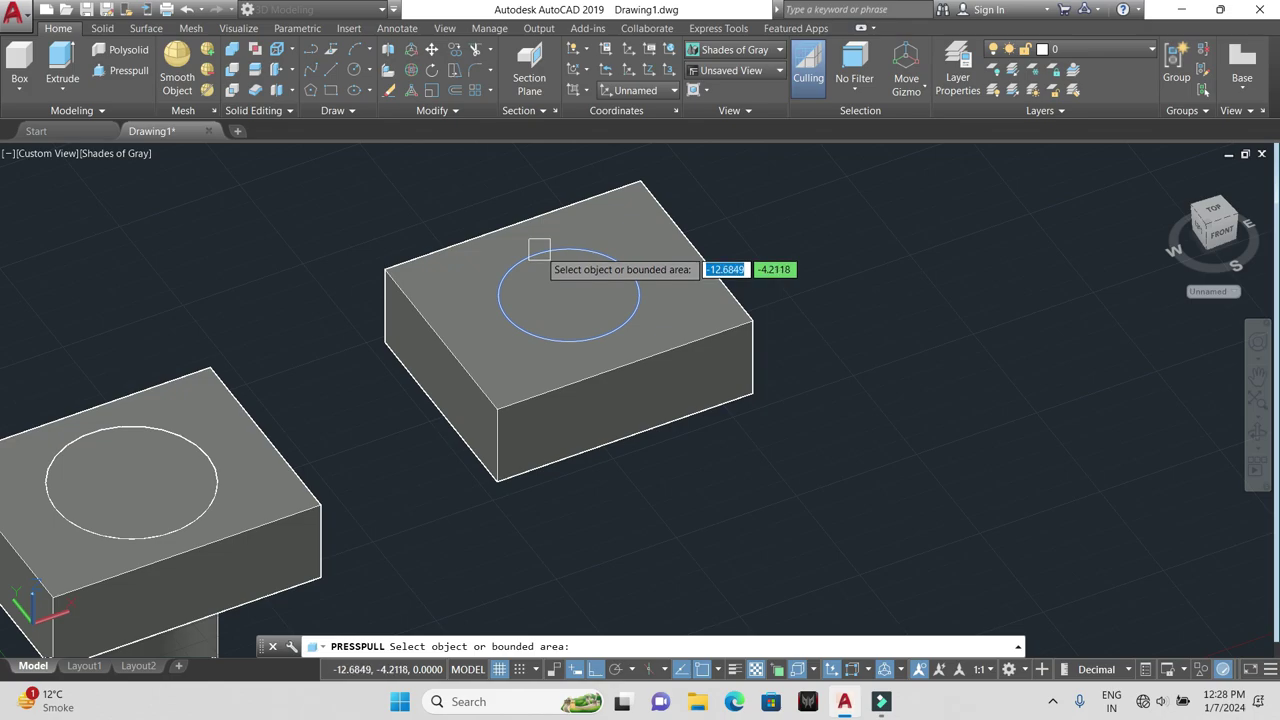
pyautogui.click(538, 249)
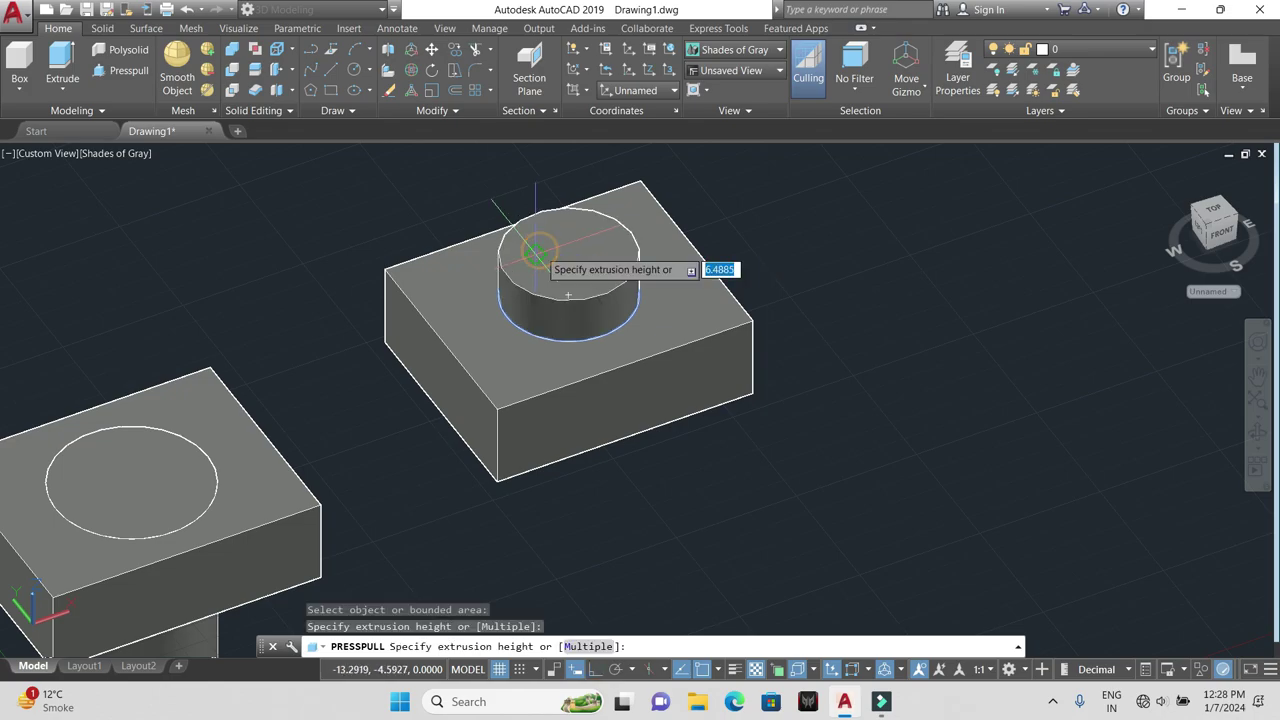
pyautogui.click(607, 554)
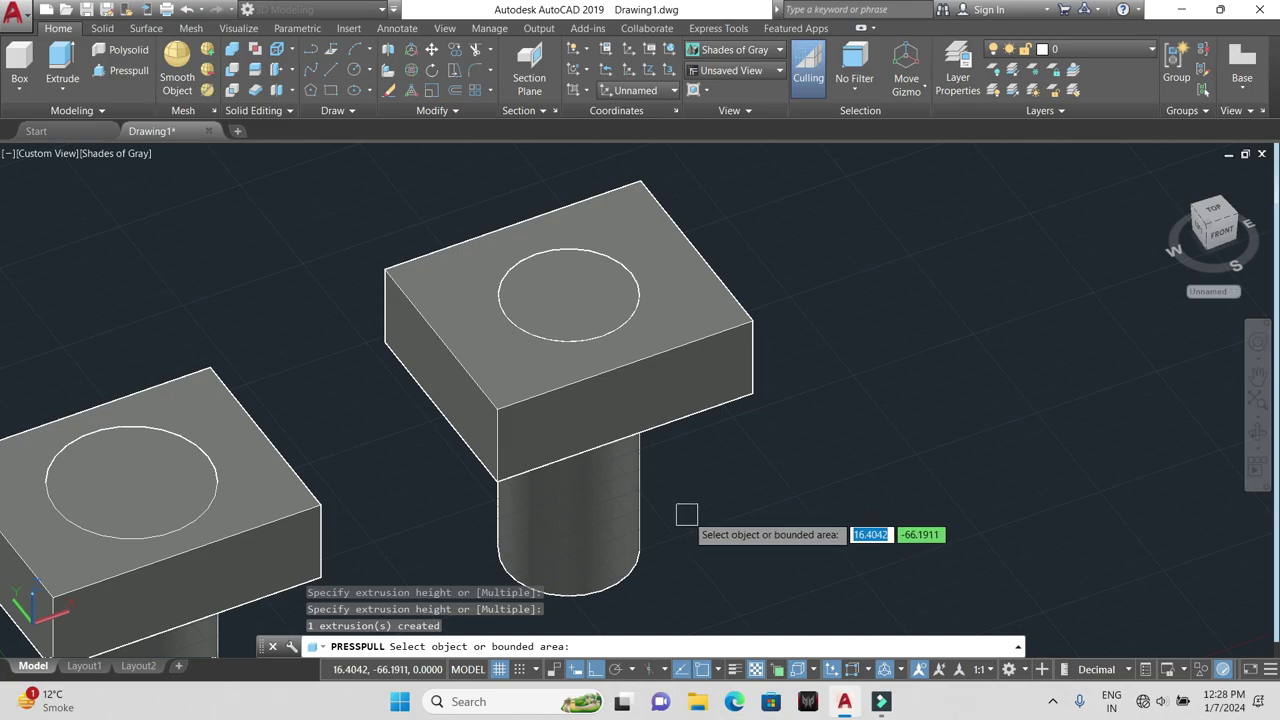
# Step: Leave Presspull and undo the downward cylinder made from the second box's circle
pyautogui.hotkey('ctrl', 'z')
pyautogui.press('Return')
pyautogui.hotkey('ctrl', 'z')
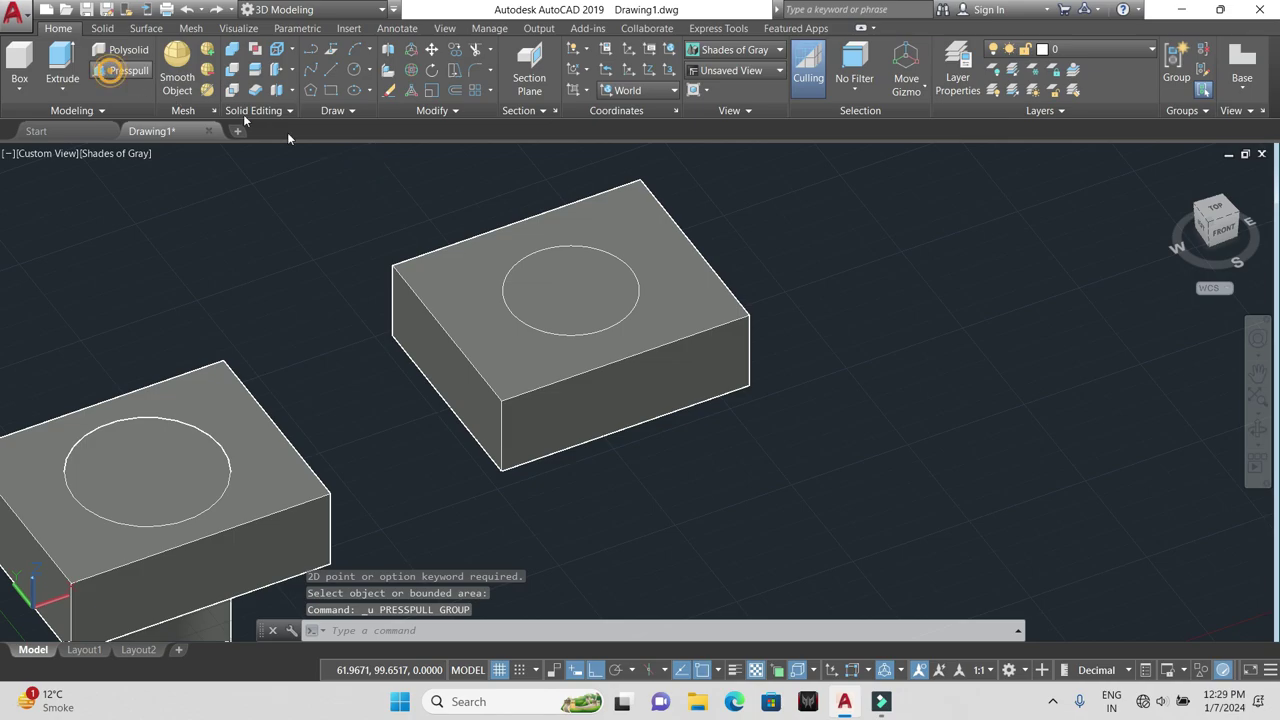
# Step: Presspull the bounded area inside the second box's top-face circle downward through the full box to cut a round through hole
pyautogui.click(122, 70)
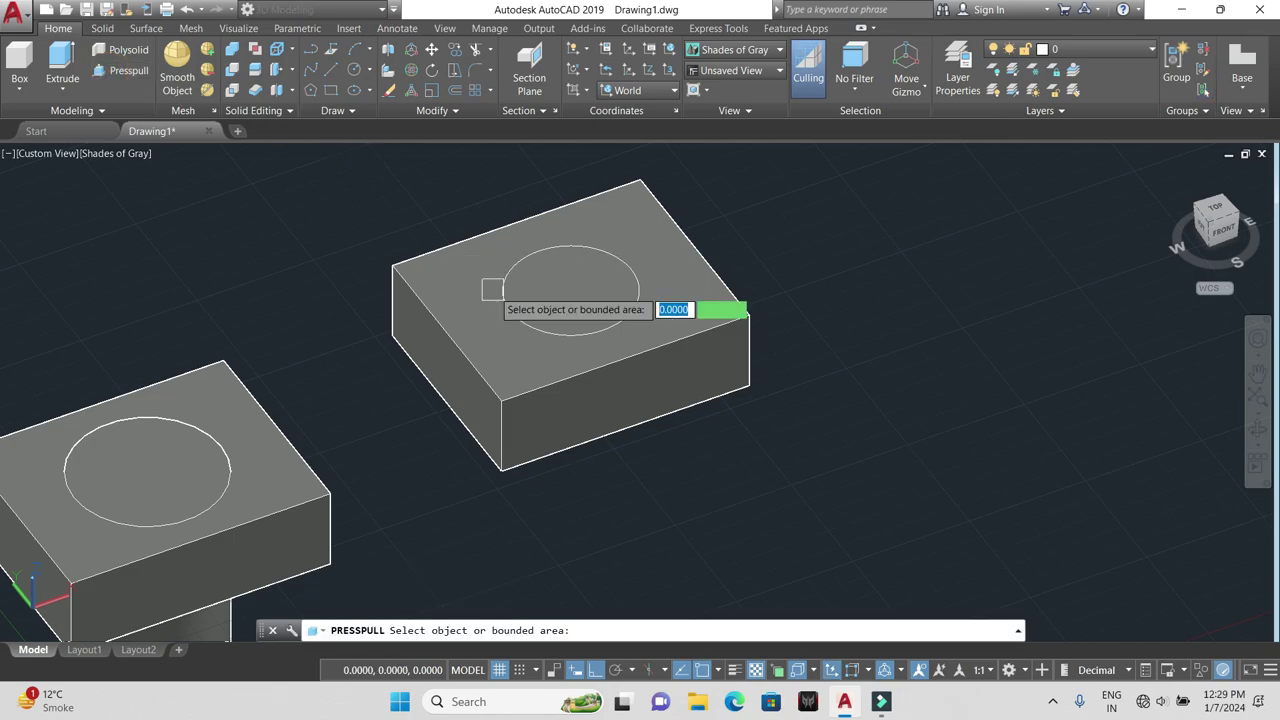
pyautogui.click(570, 290)
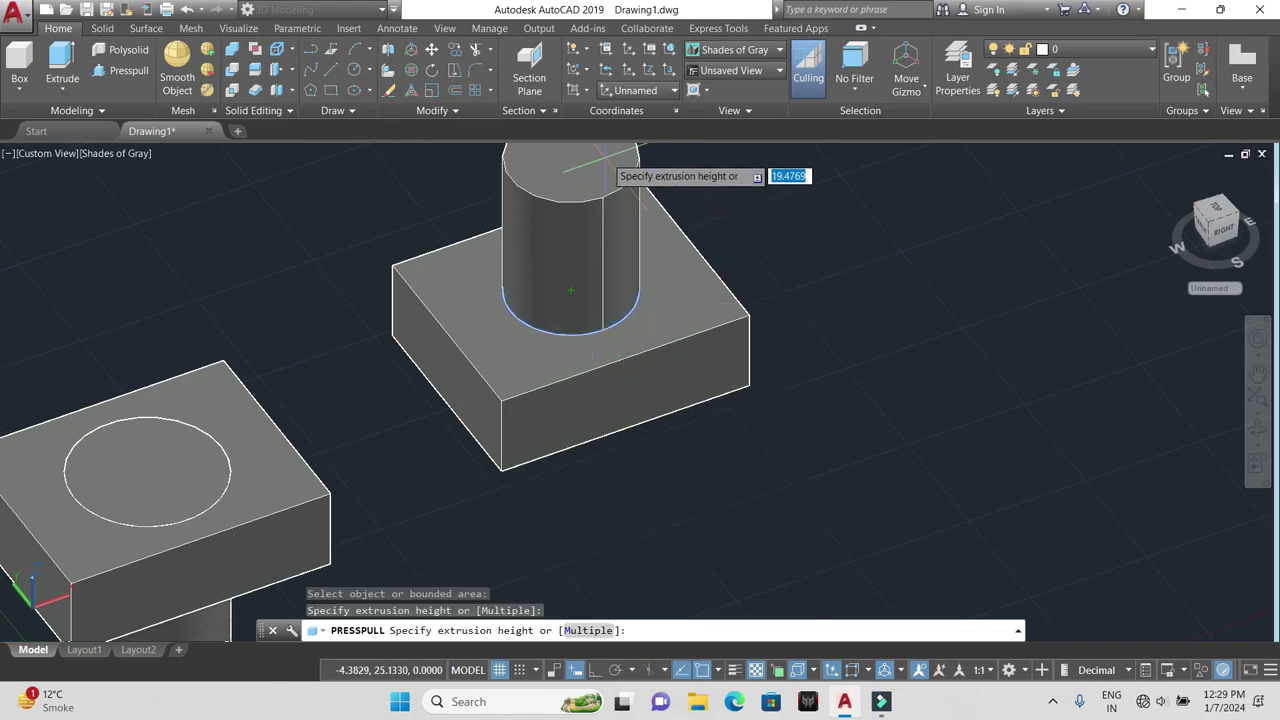
pyautogui.click(632, 543)
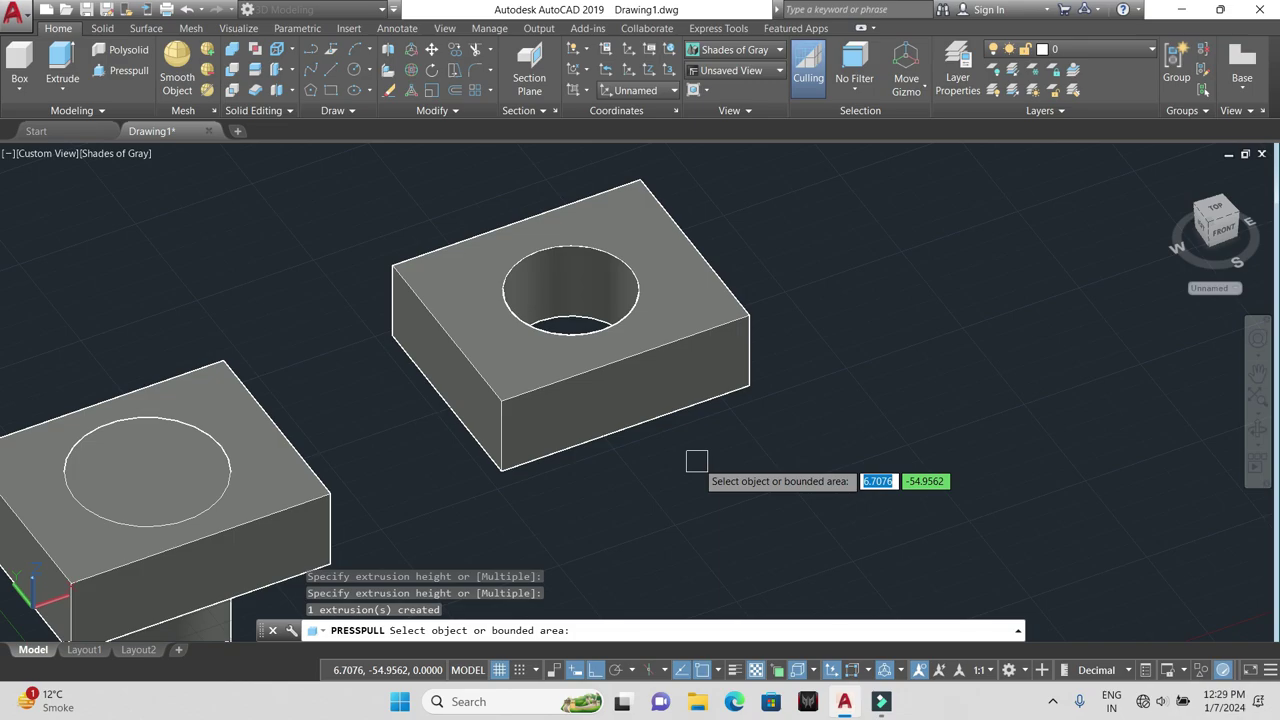
# Step: Presspull the front face and then the adjoining left side face of the box with the hole outward to enlarge it in both directions
pyautogui.keyDown('shift'); pyautogui.moveTo(694, 457); pyautogui.dragTo(684, 412, button='middle'); pyautogui.keyUp('shift')
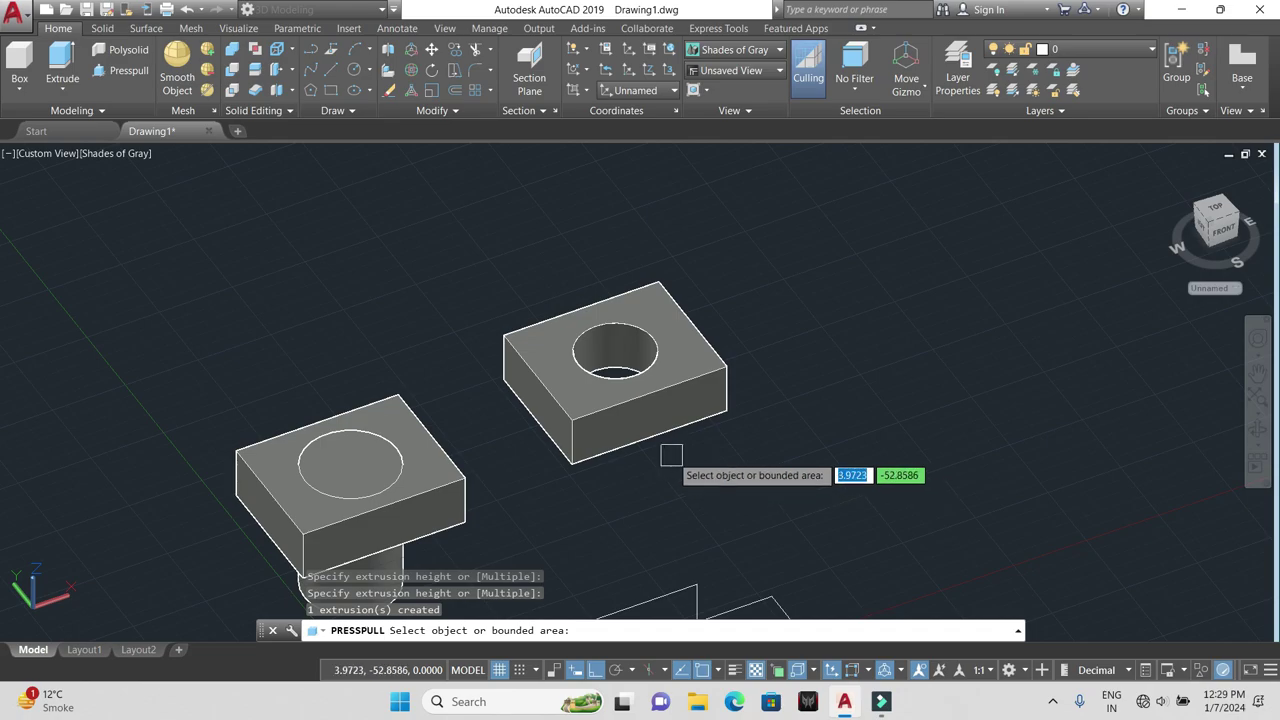
pyautogui.click(659, 415)
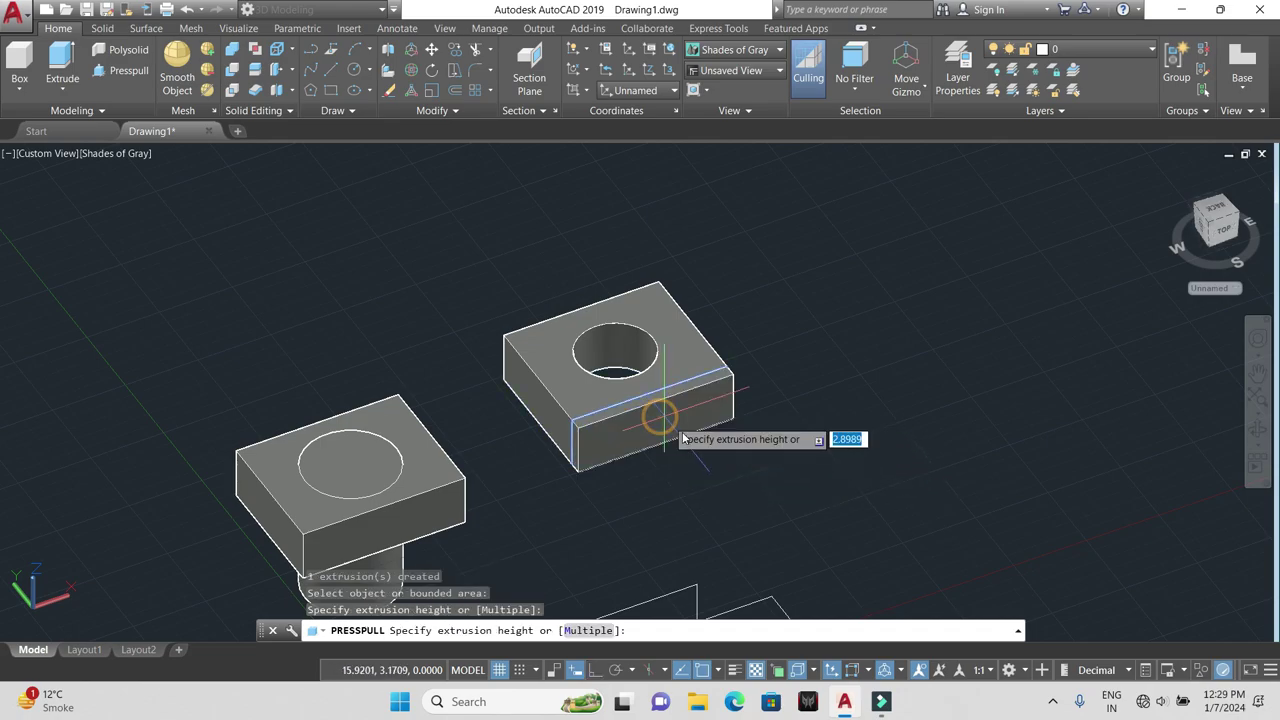
pyautogui.click(767, 522)
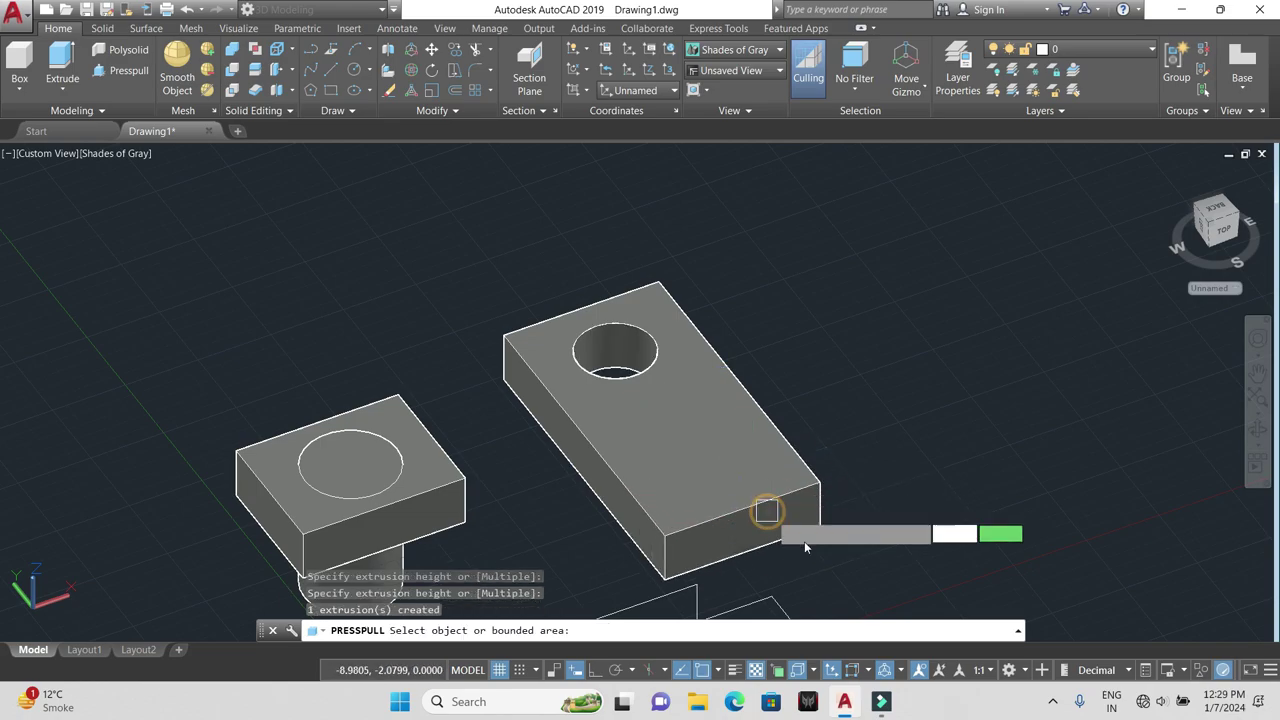
pyautogui.click(607, 488)
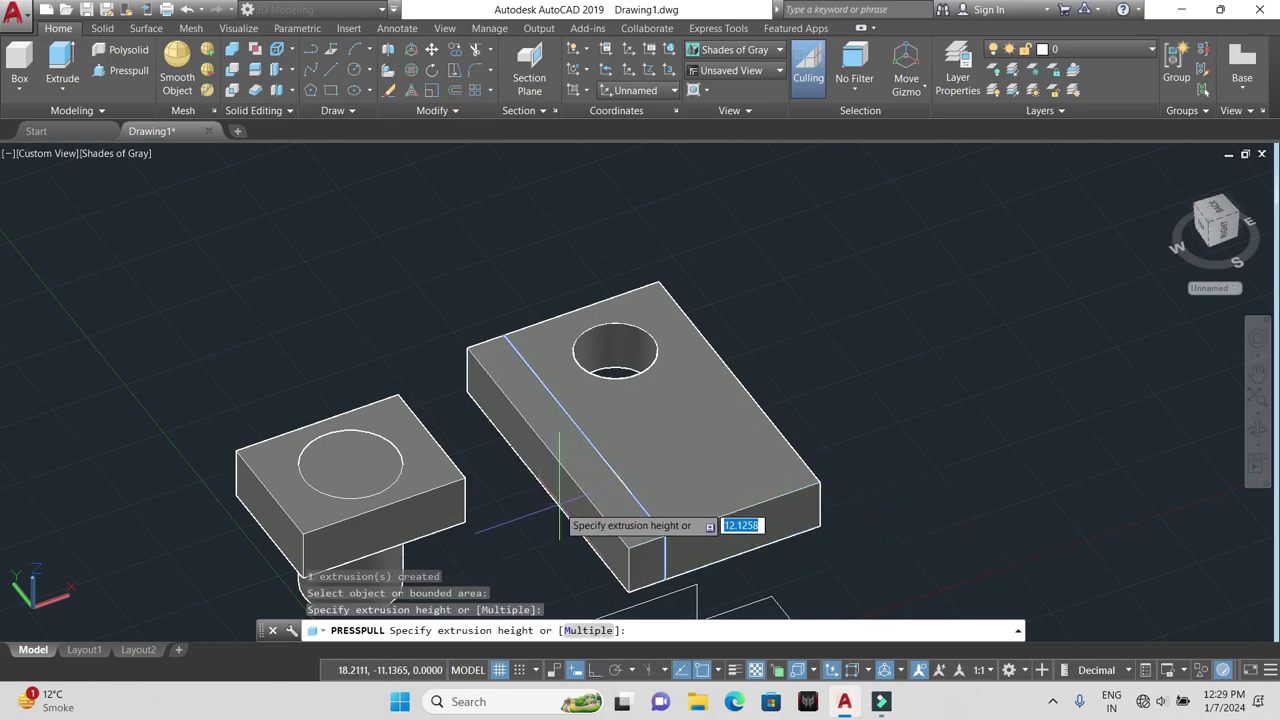
pyautogui.click(543, 550)
pyautogui.moveTo(724, 546); pyautogui.dragTo(733, 444, button='middle')
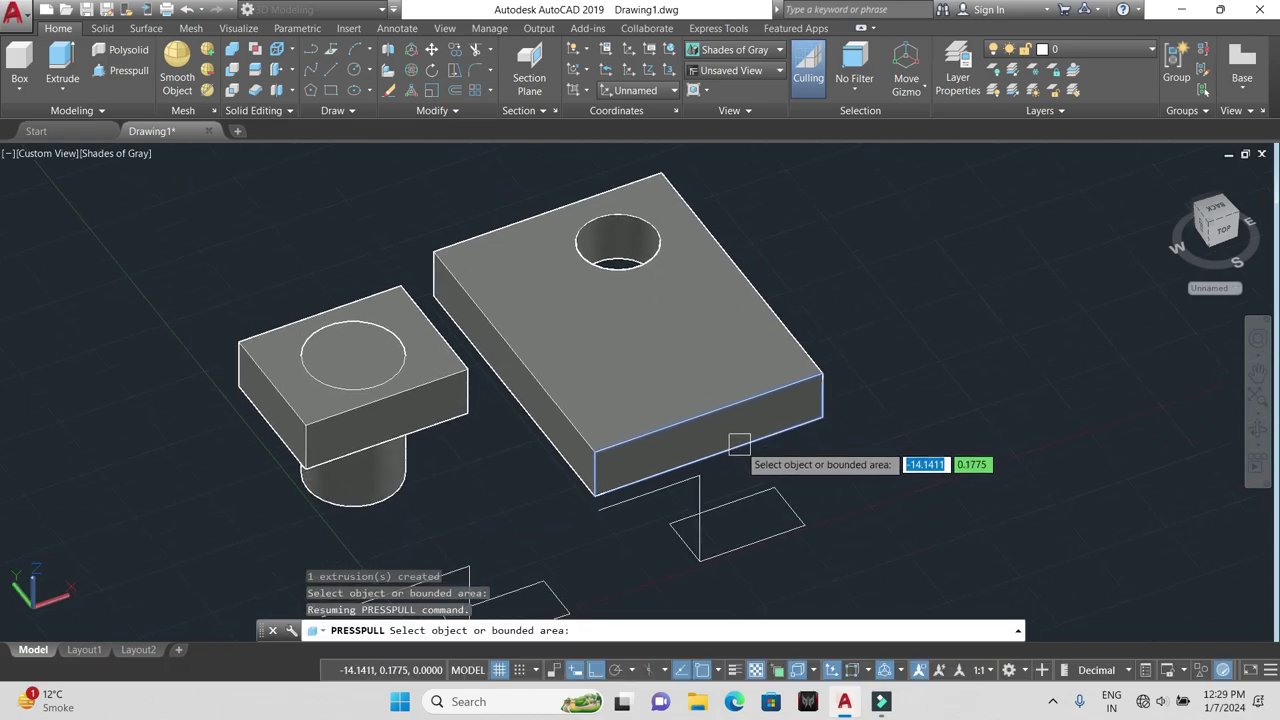